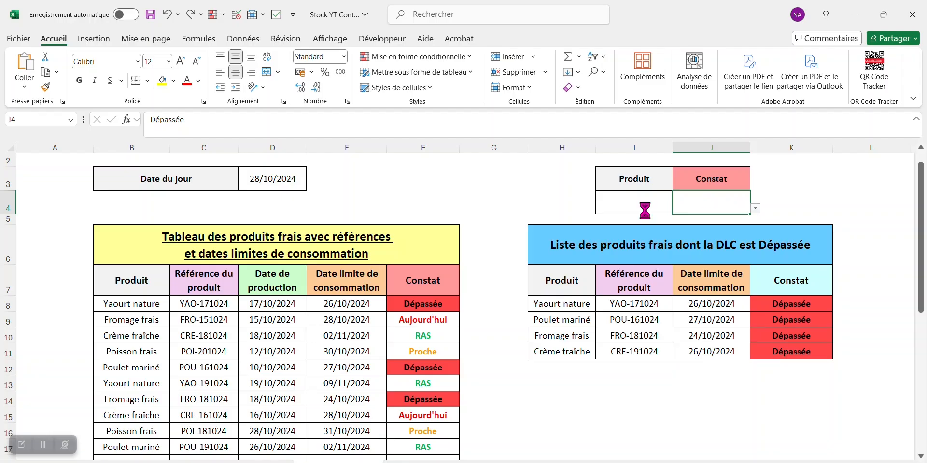
Switch the product filter in I4 through Yaourt nature, Fromage frais, Crème fraîche and Poisson frais
click(645, 211)
click(679, 209)
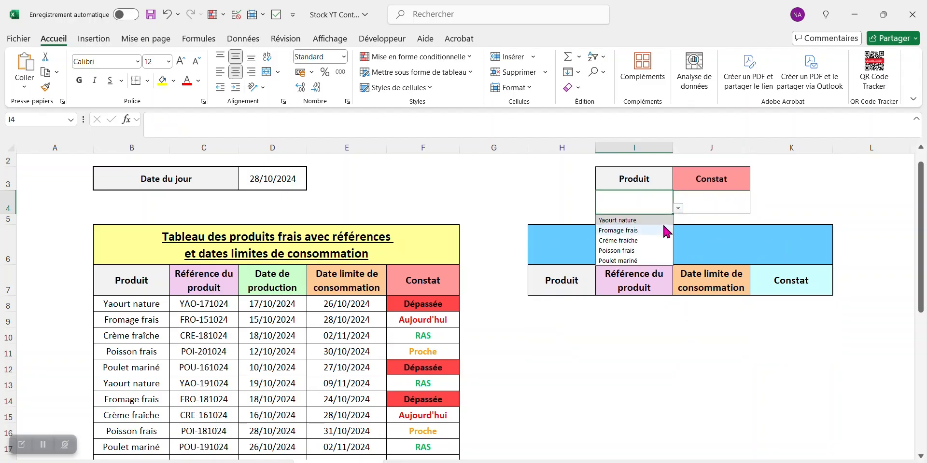
click(662, 219)
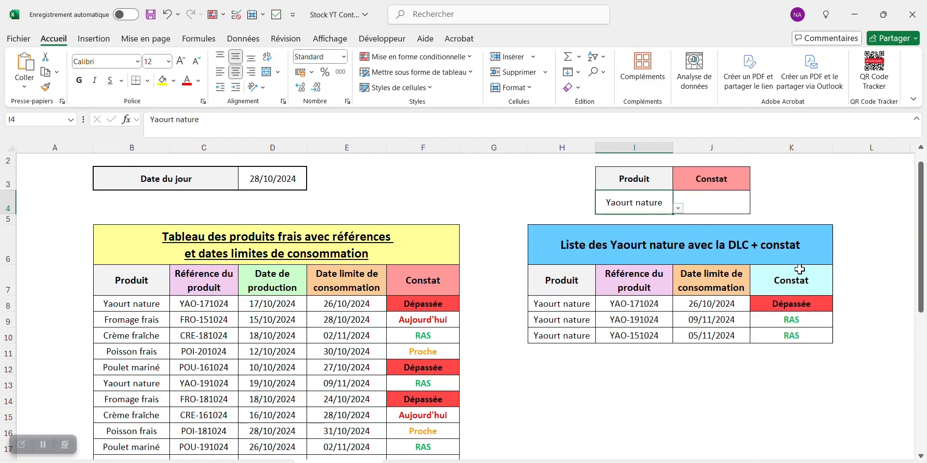
click(678, 208)
click(647, 230)
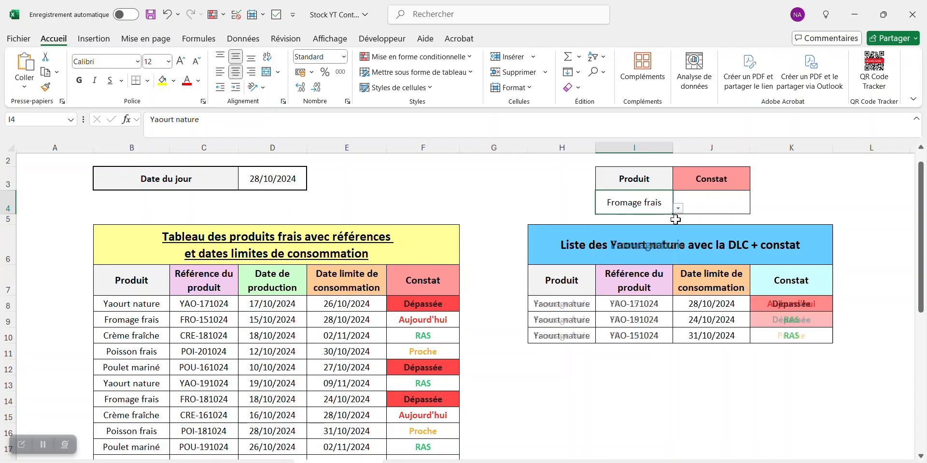
click(679, 208)
click(645, 241)
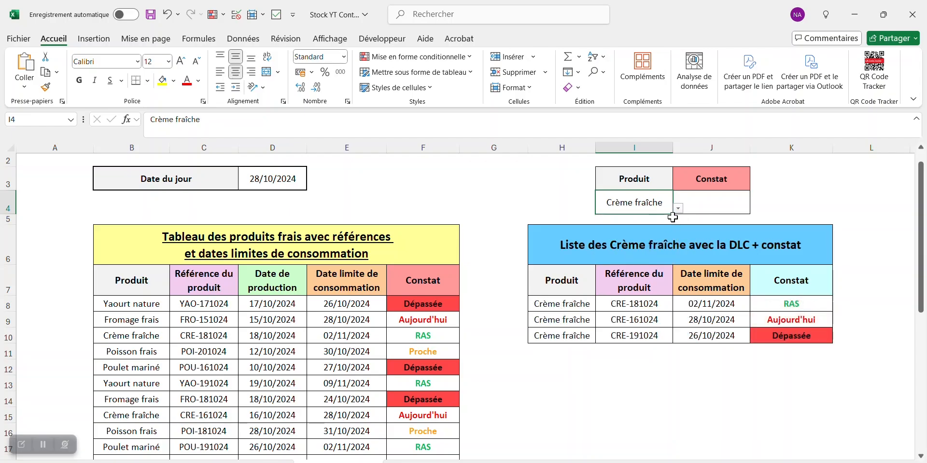
click(679, 209)
click(646, 250)
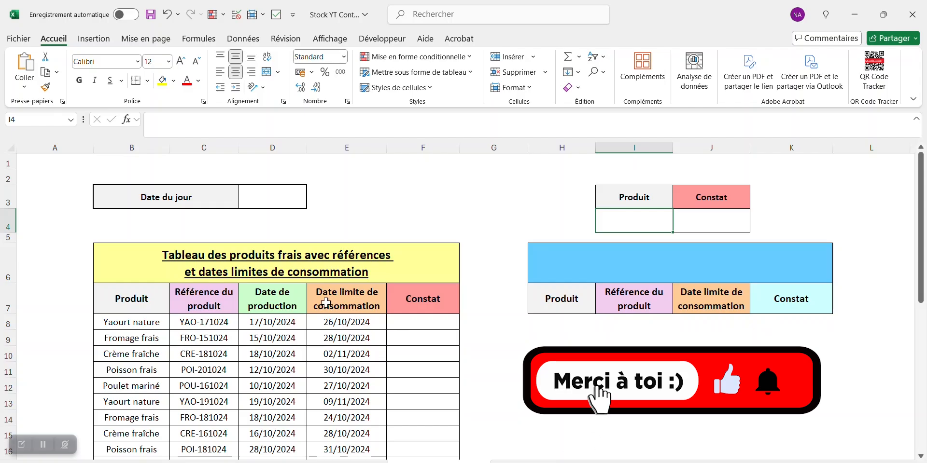
Enter the formula =AUJOURDHUI() in the Date du jour cell D3
click(269, 201)
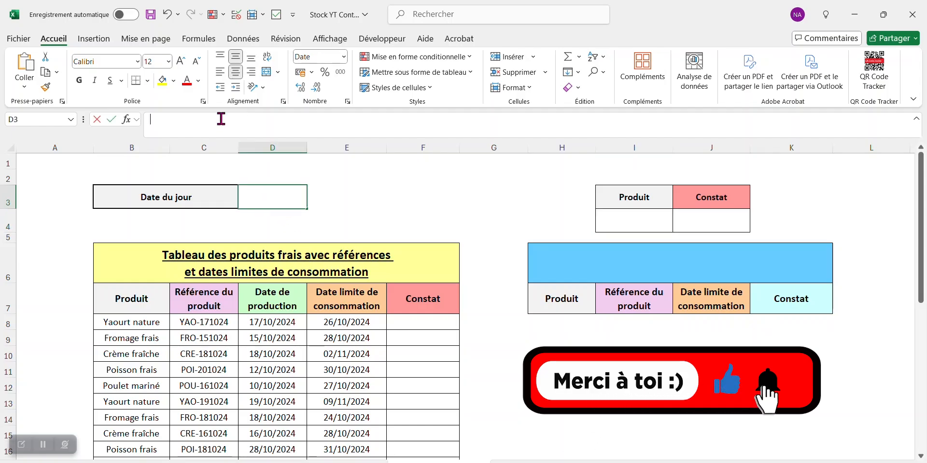
text(=au)
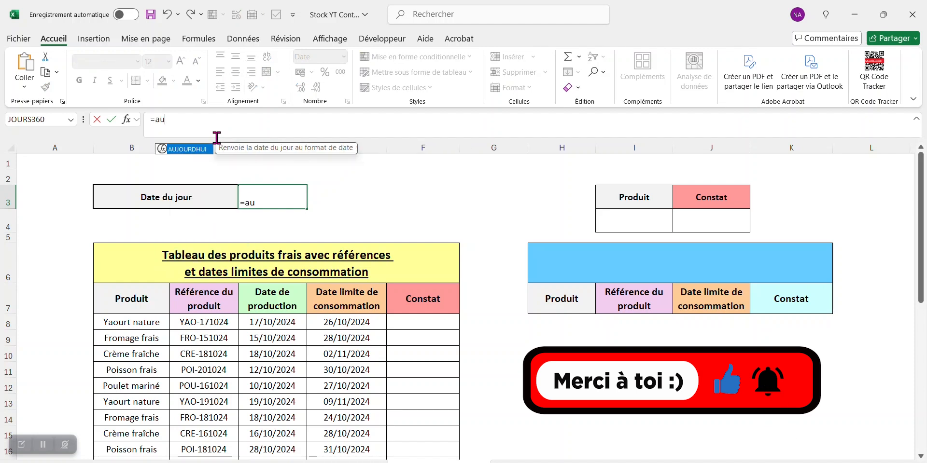
double_click(201, 149)
text())
key(Return)
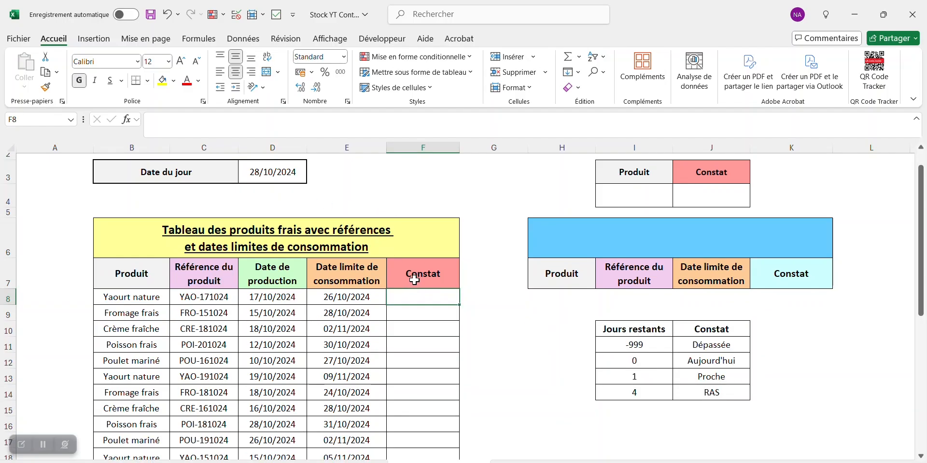
Write the formula =RECHERCHE(E8-D3;I11:J14) in F8, the first Constat cell of the fresh products table
click(413, 297)
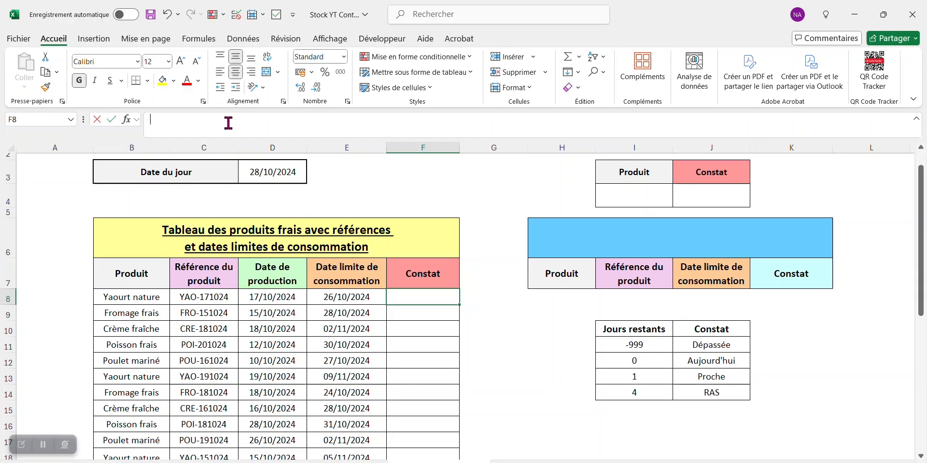
click(216, 131)
text(=rec)
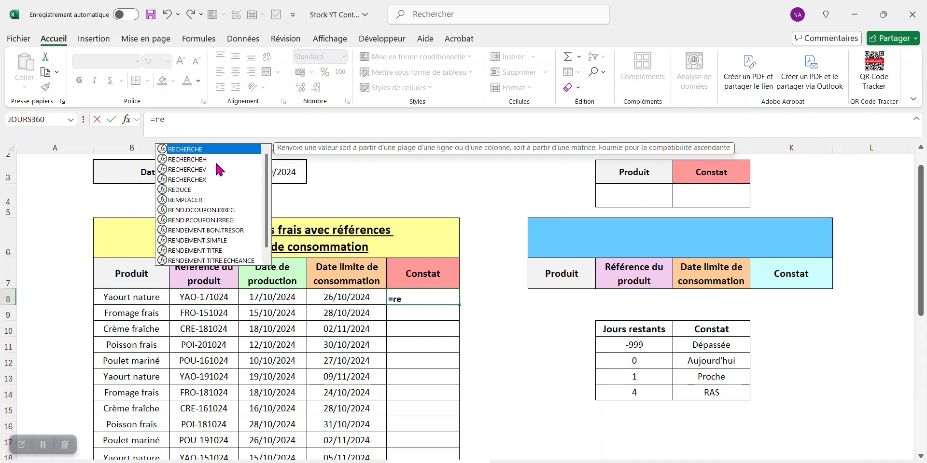
key(Tab)
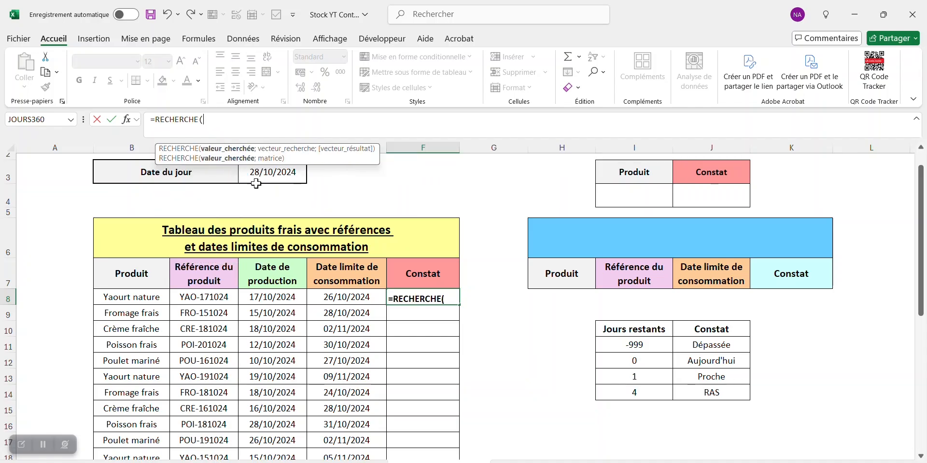
click(344, 298)
text(-)
click(283, 174)
text(;)
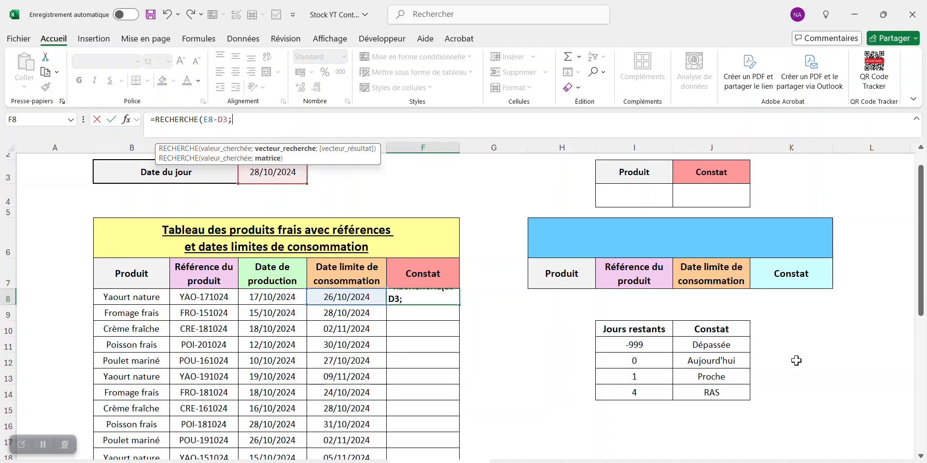
drag(633, 341, 711, 392)
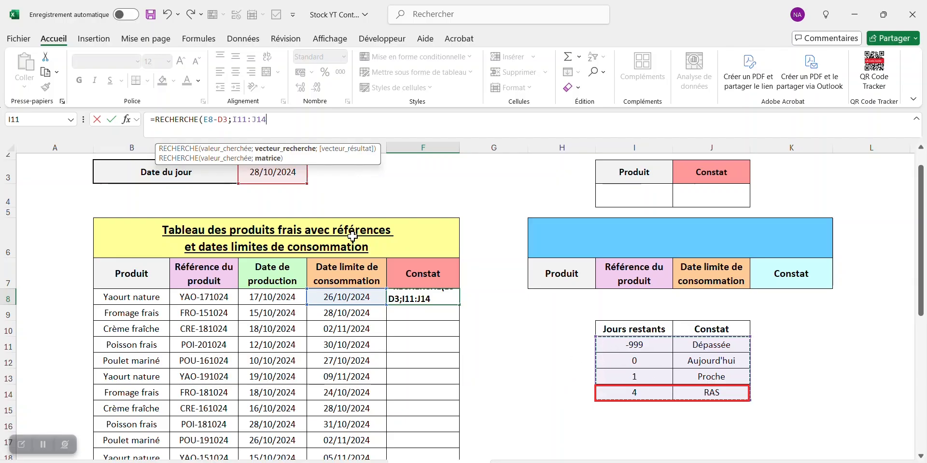
text())
Make the lookup range $I$11:$J$14 and the date reference $D$3 absolute in the F8 formula and validate it
double_click(252, 118)
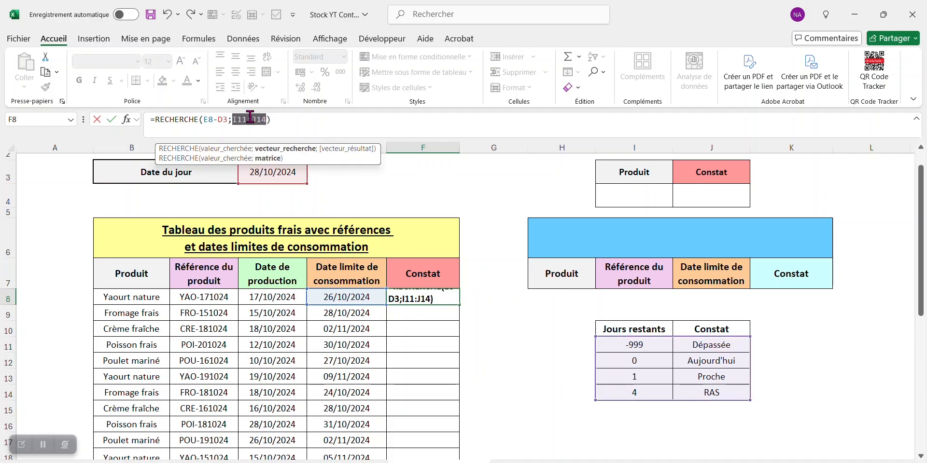
key(F4)
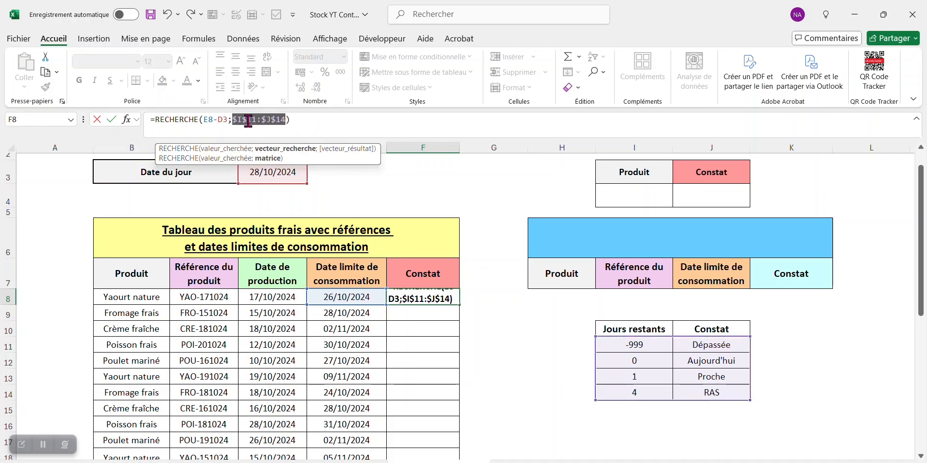
double_click(223, 119)
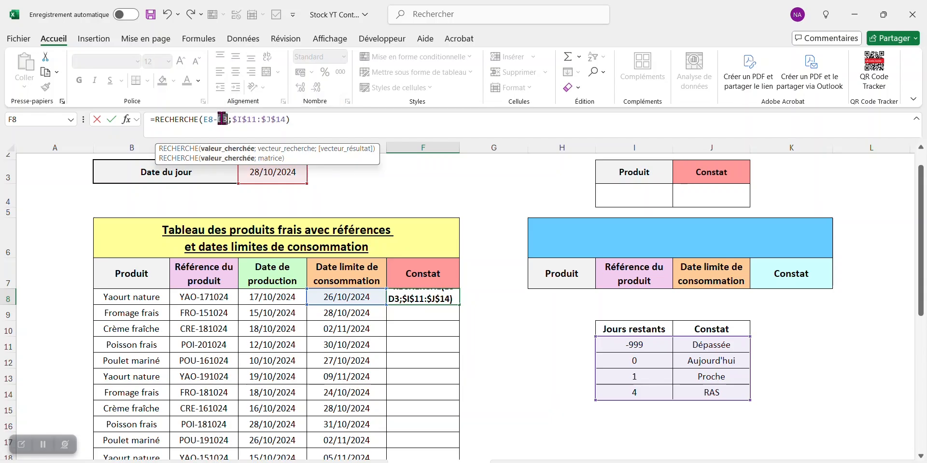
key(F4)
click(333, 124)
key(ctrl+Return)
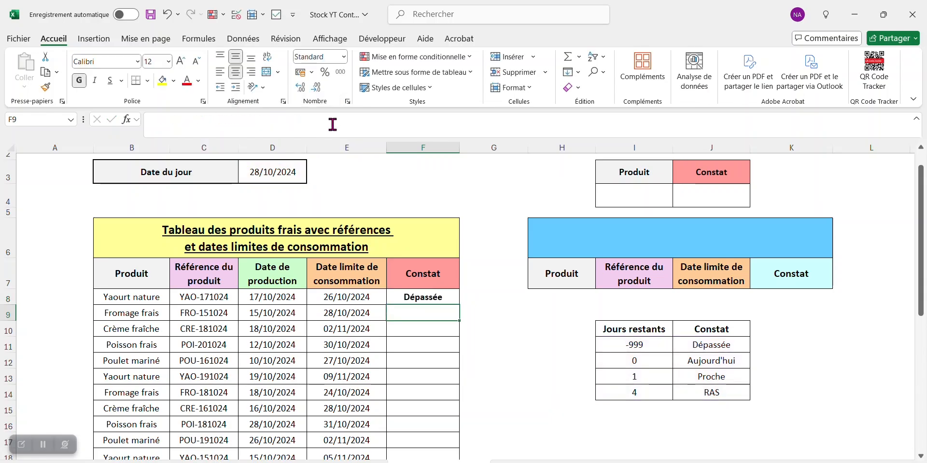
Fill the F8 formula down the Constat column to F22
drag(459, 305, 451, 416)
scroll(504, 364, up, 2)
click(497, 336)
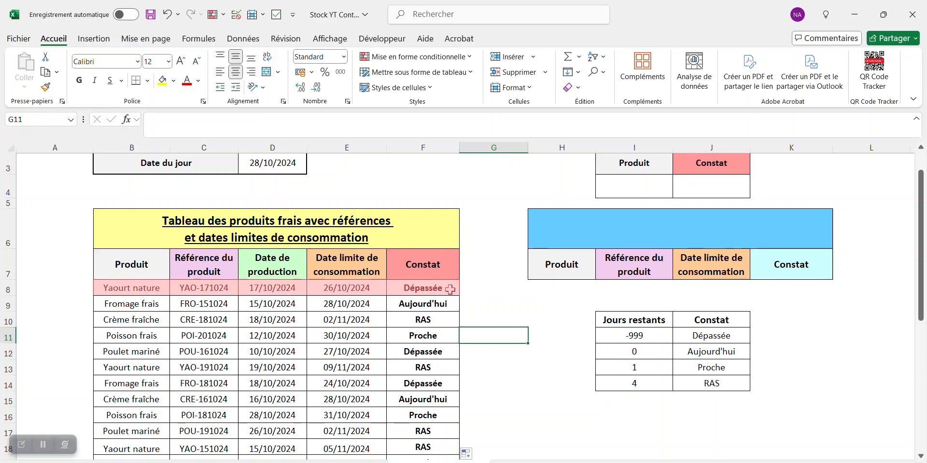
Move the Jours restants / Constat lookup table from I10:J14 to below the products table, starting at B35
scroll(456, 287, up, 1)
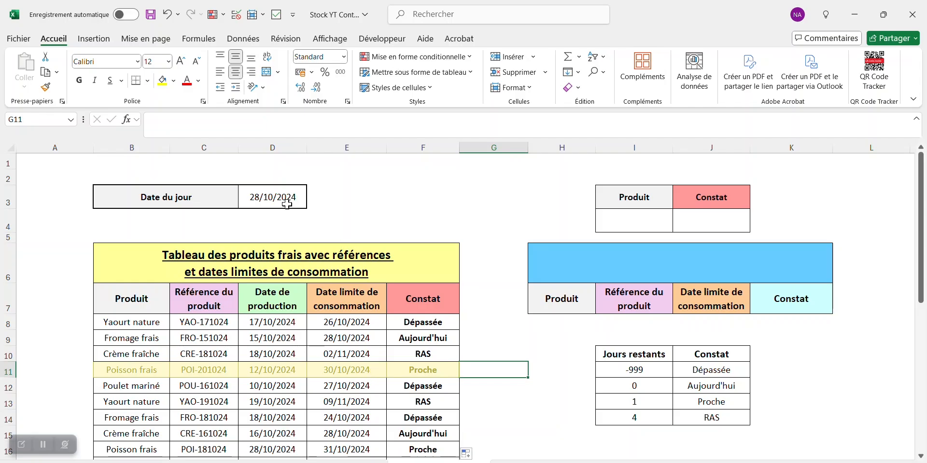
scroll(631, 327, down, 1)
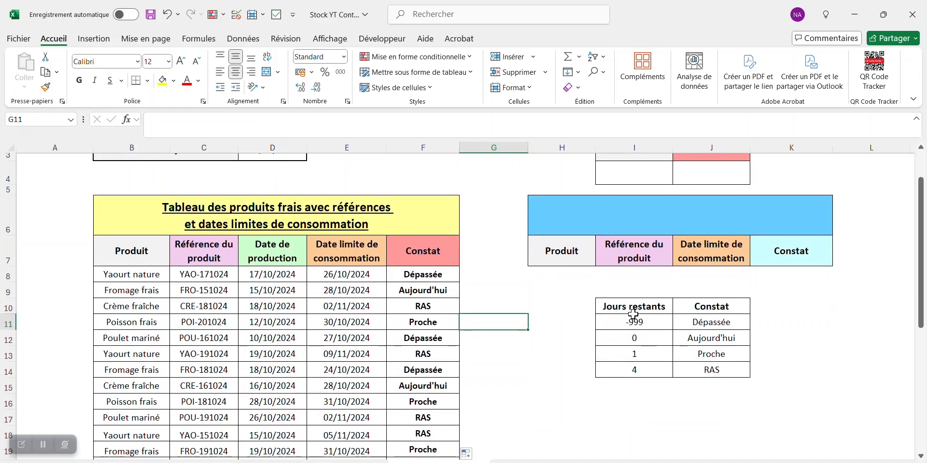
drag(634, 309, 710, 365)
drag(920, 235, 920, 295)
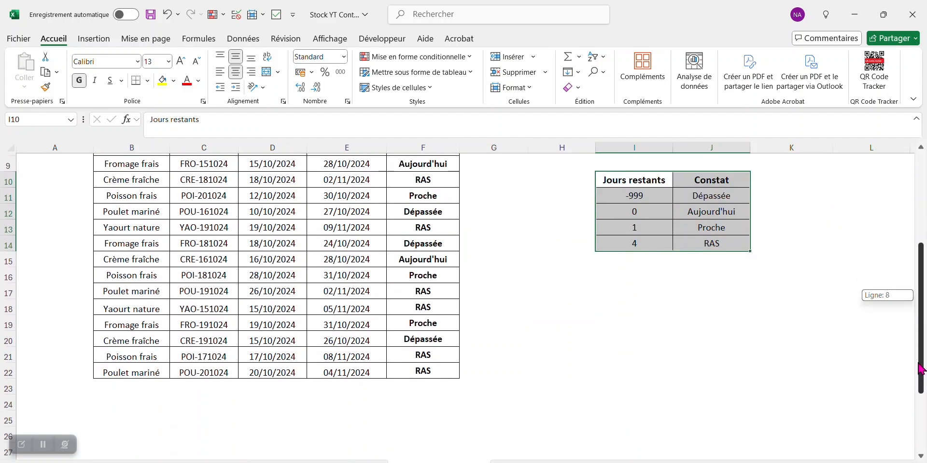
drag(706, 255, 188, 455)
scroll(517, 299, up, 7)
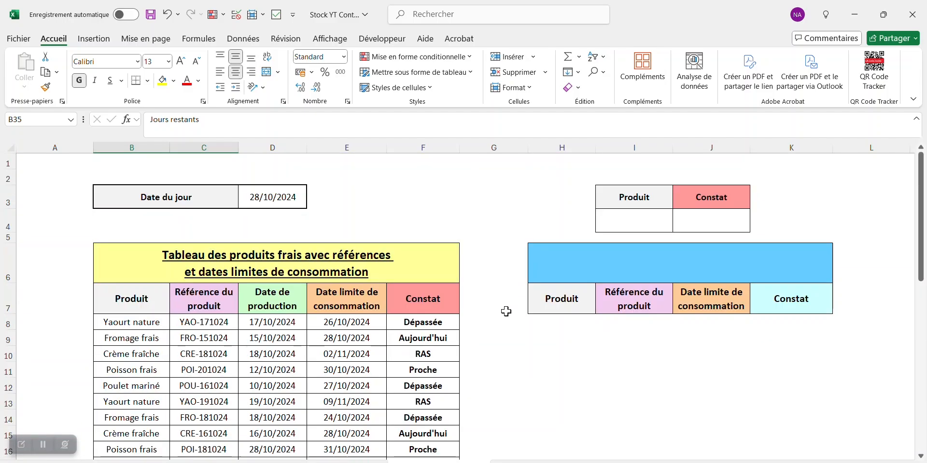
Define a conditional formatting rule on F8:F22 for cells containing the specific text "dépassée"
drag(922, 249, 922, 264)
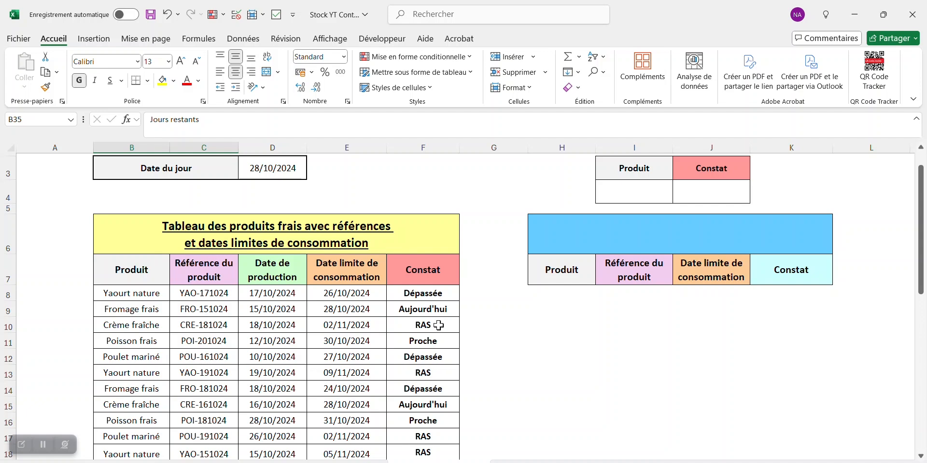
drag(434, 292, 431, 441)
scroll(434, 416, up, 2)
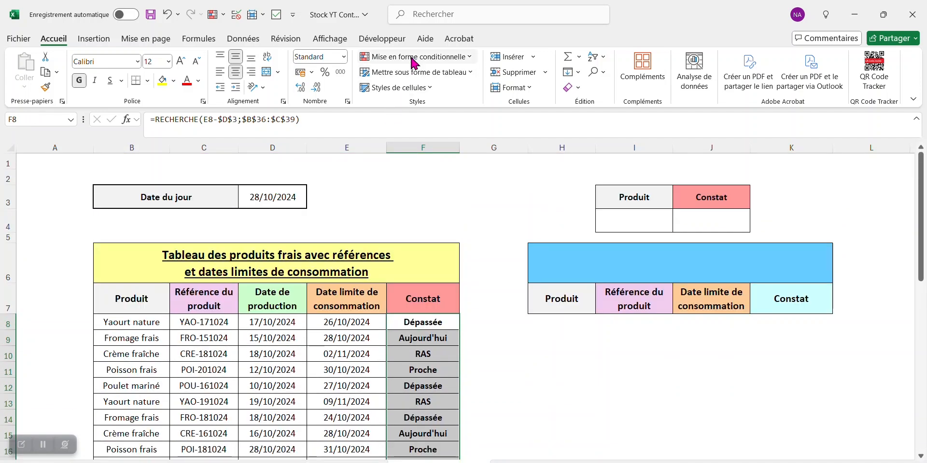
click(415, 57)
click(402, 234)
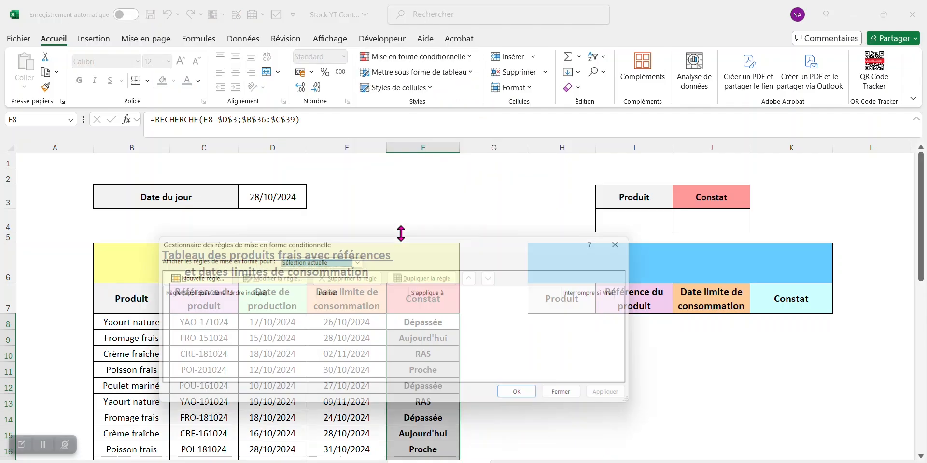
click(214, 286)
drag(377, 203, 611, 161)
click(509, 206)
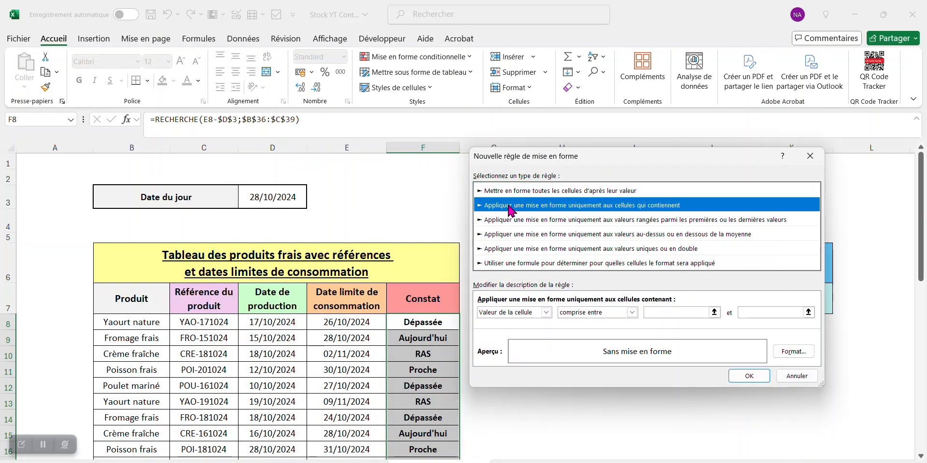
click(546, 312)
click(525, 334)
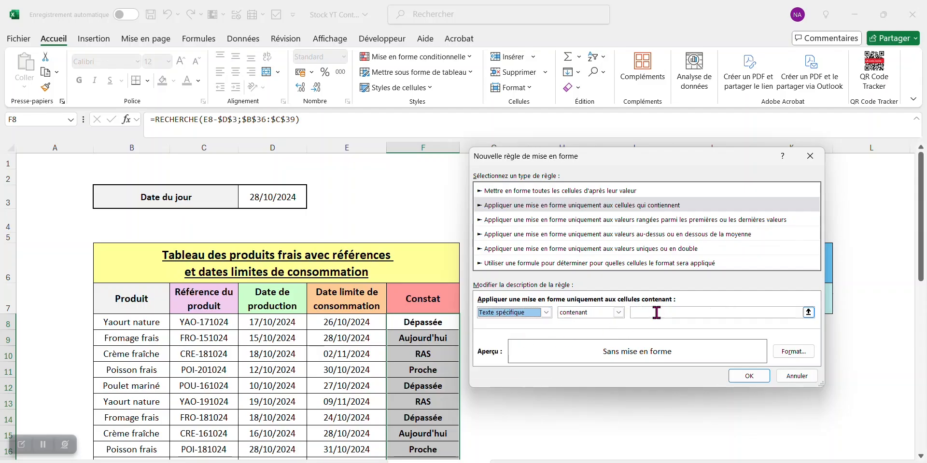
click(655, 313)
text(dépassée)
Give the "dépassée" rule a custom fill colour of #FF643F and add it to the rules
click(793, 351)
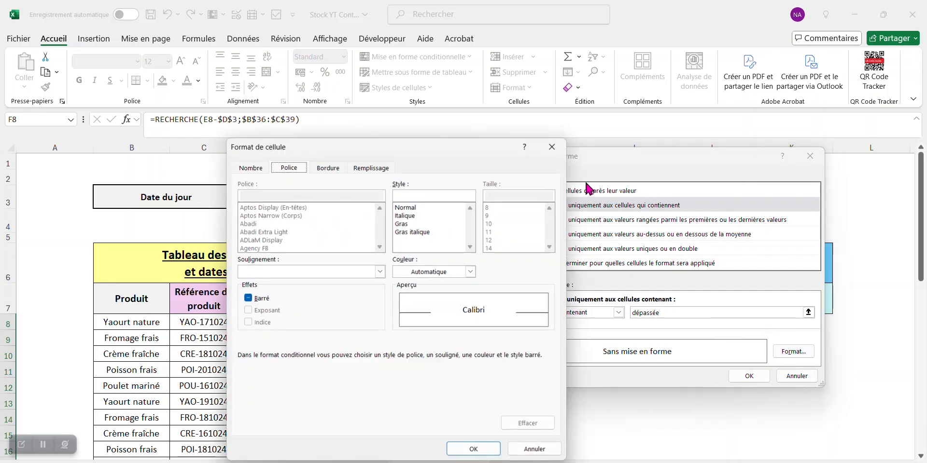
click(371, 168)
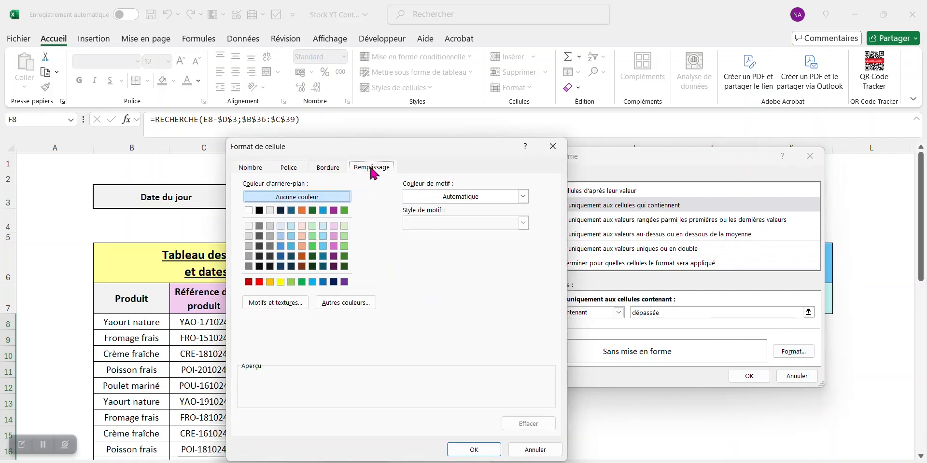
click(344, 304)
click(352, 319)
click(358, 228)
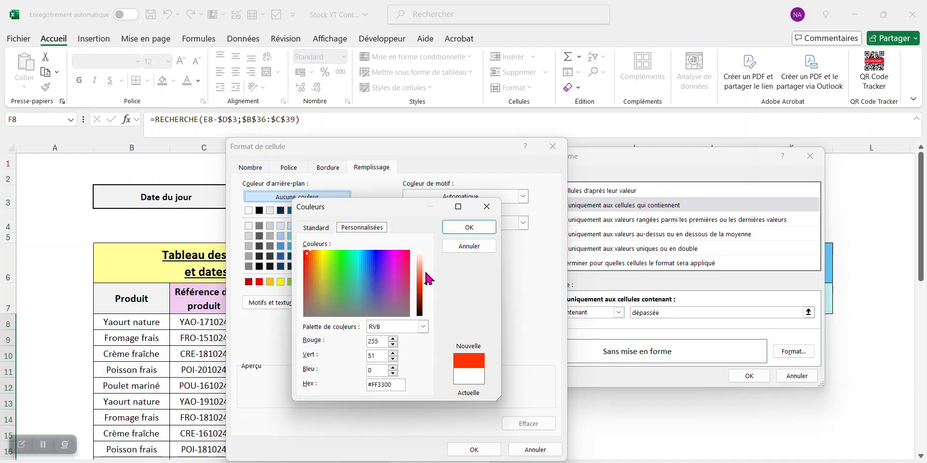
drag(426, 283, 426, 274)
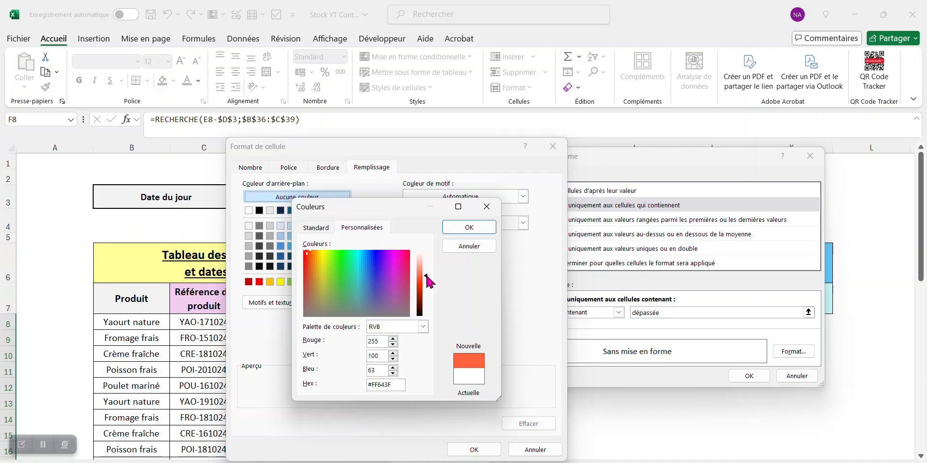
click(466, 227)
click(480, 449)
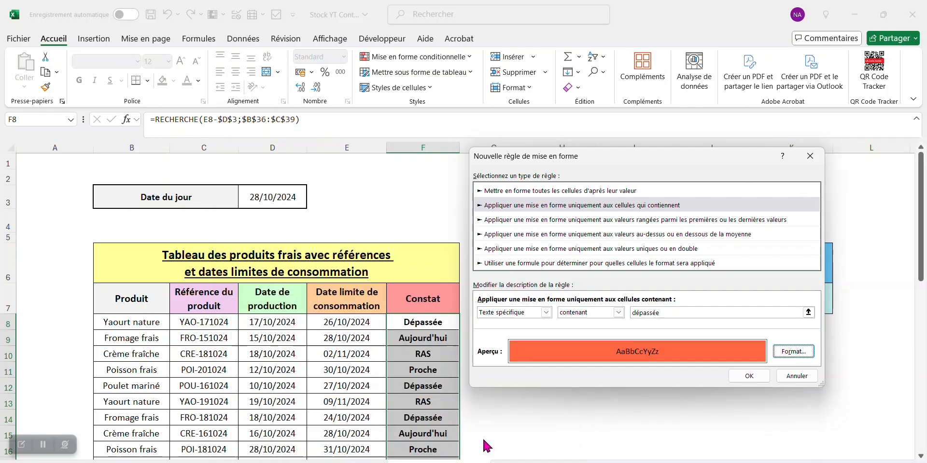
click(749, 376)
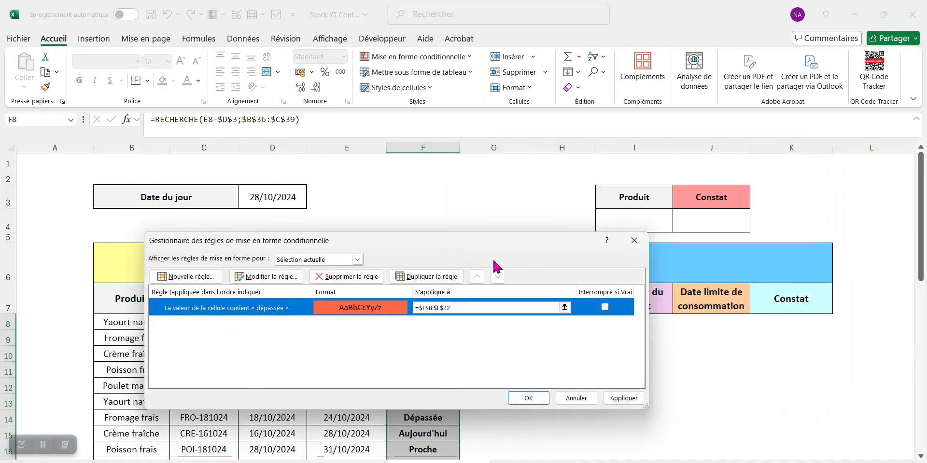
Create another conditional formatting rule on F8:F22 for cells containing the specific text "aujourd'hui"
click(492, 240)
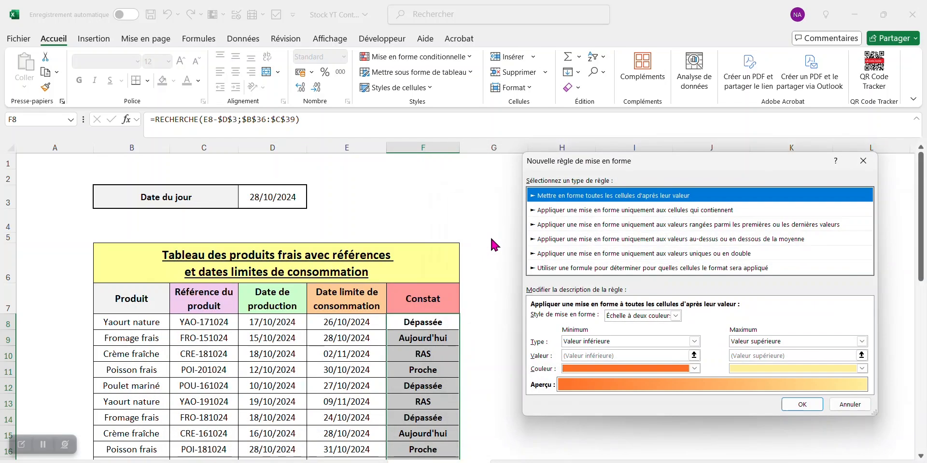
click(562, 211)
click(599, 317)
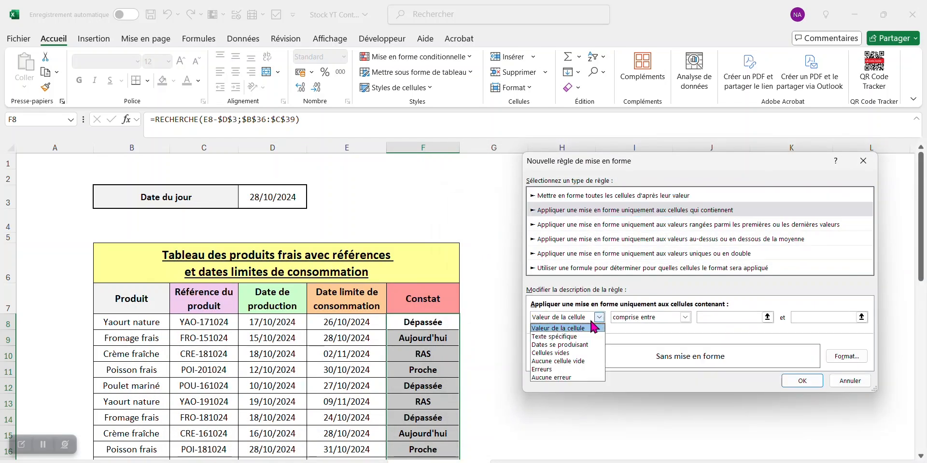
click(562, 337)
click(709, 317)
text(aujourd'hui)
Give the "aujourd'hui" rule a bold font in standard red and add it to the rules
click(847, 356)
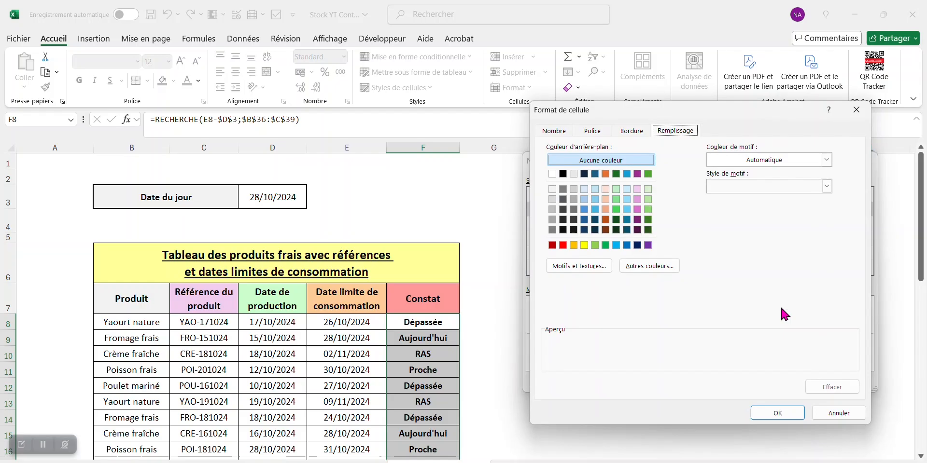
click(593, 135)
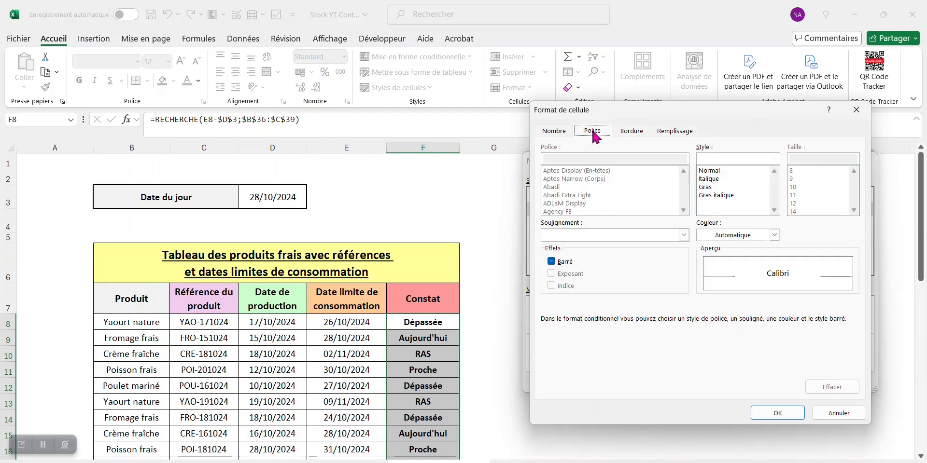
click(706, 188)
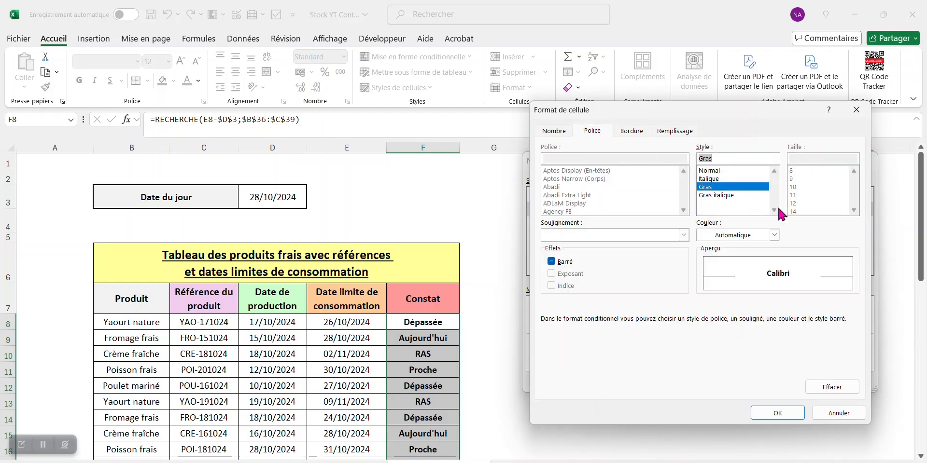
click(775, 236)
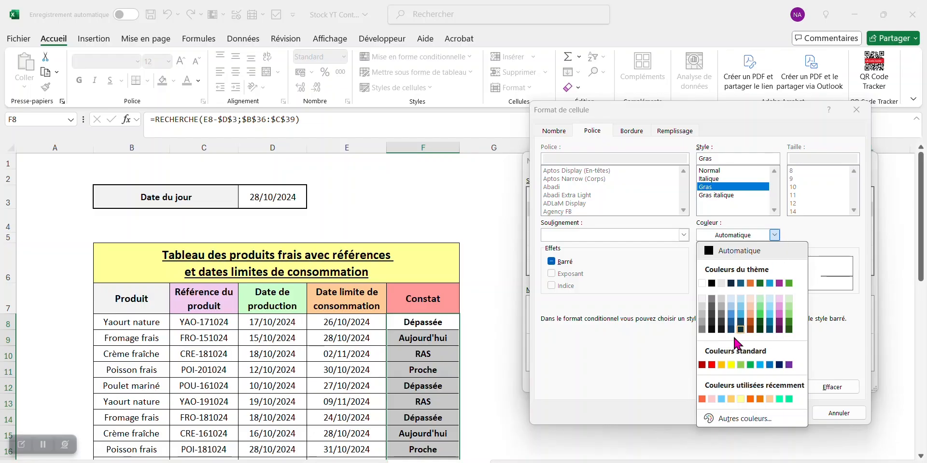
click(713, 365)
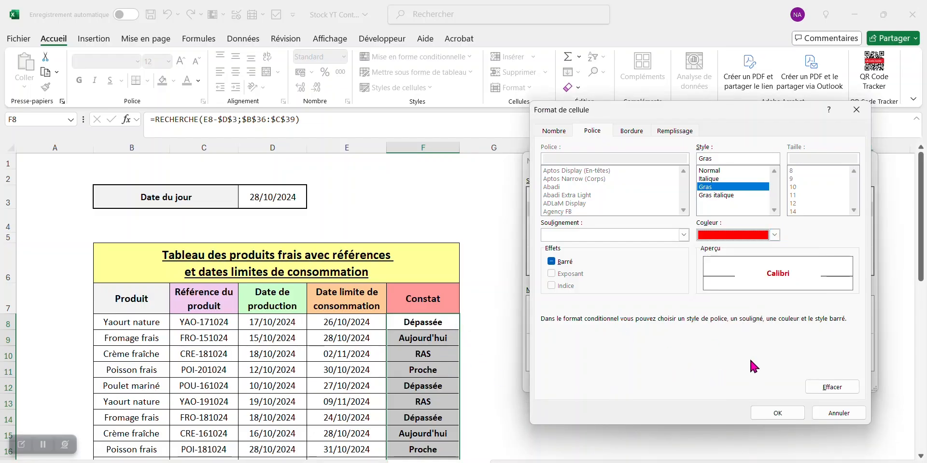
click(772, 411)
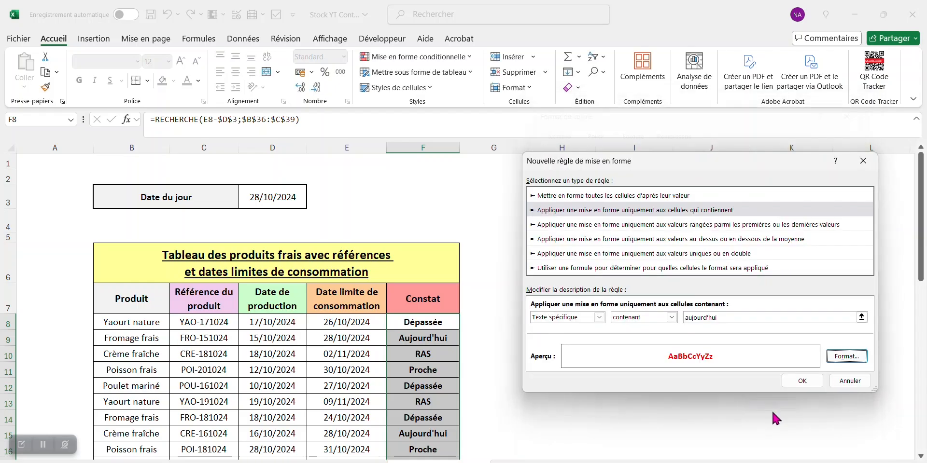
click(801, 381)
Create a conditional formatting rule on F8:F22 for cells containing the specific text "Proche"
click(500, 242)
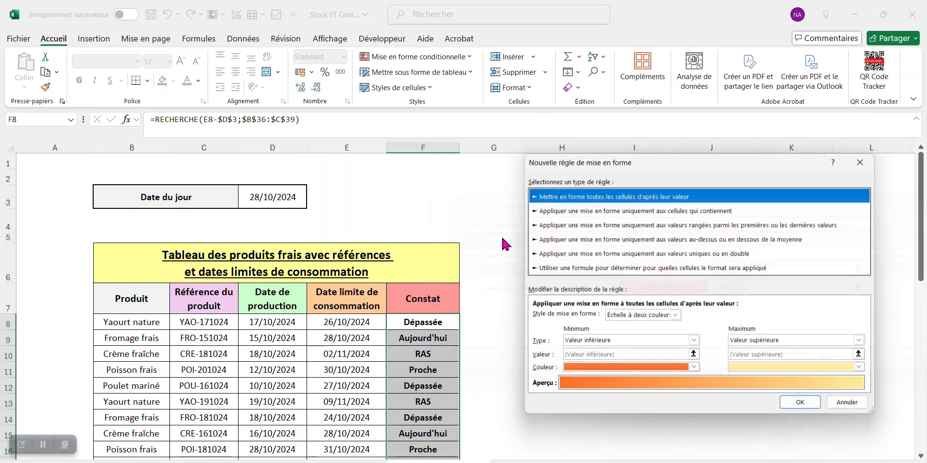
click(561, 213)
click(601, 315)
click(590, 332)
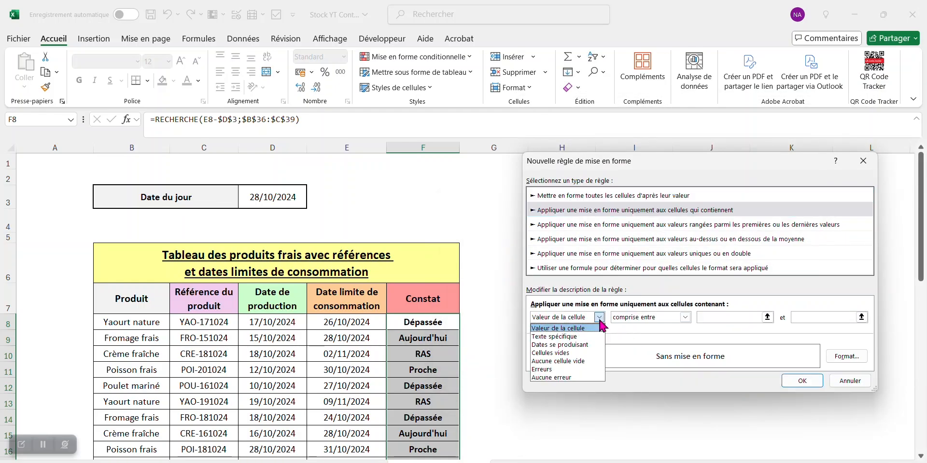
click(751, 317)
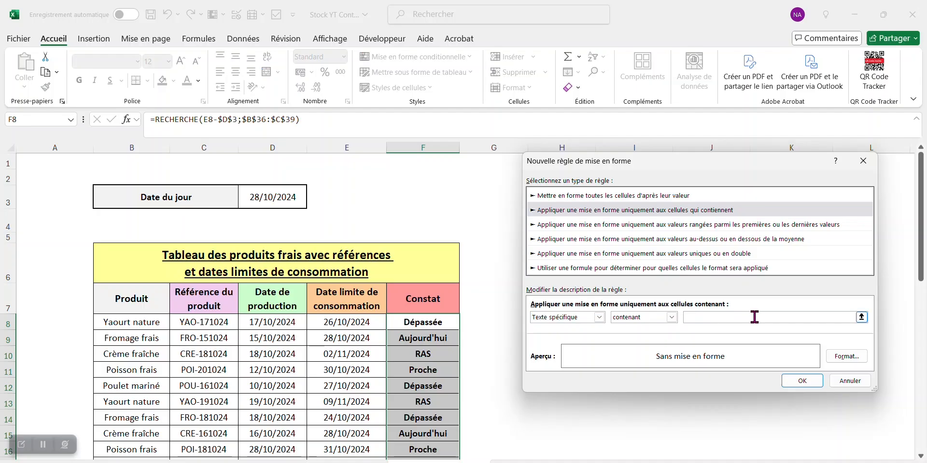
text(Proche)
Give the "Proche" rule an orange font from the extended colour palette and add it to the rules
click(835, 360)
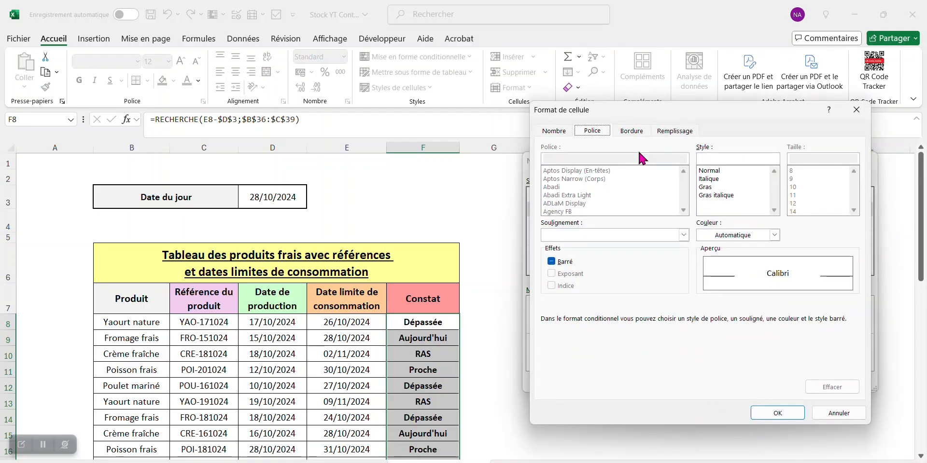
click(774, 235)
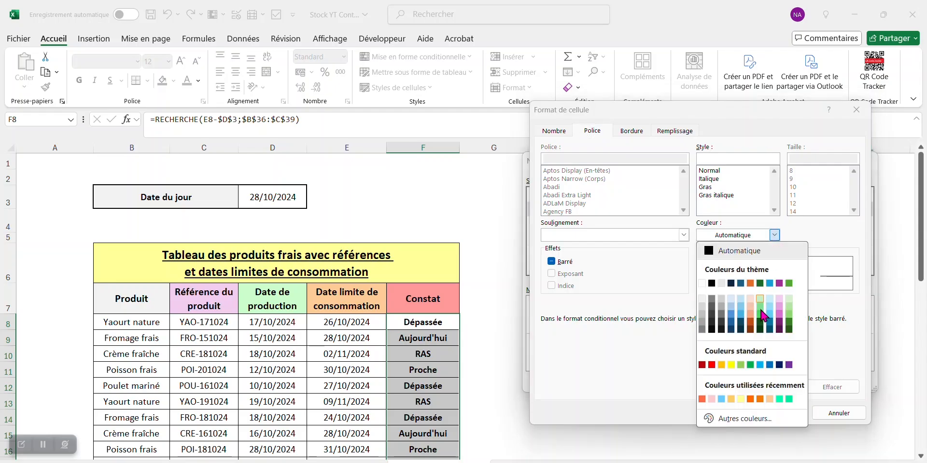
click(760, 418)
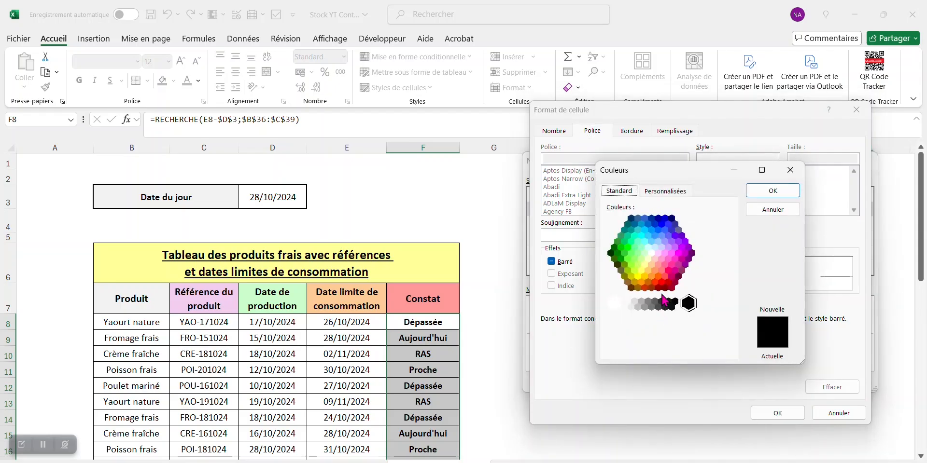
click(641, 283)
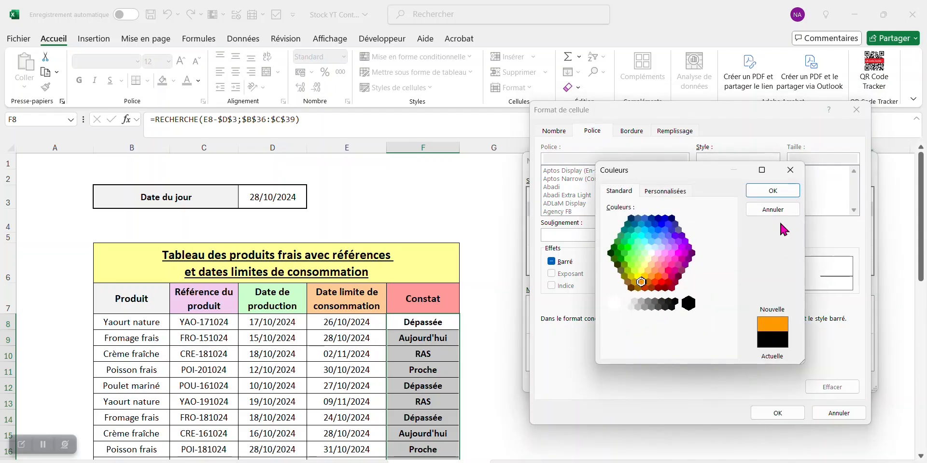
click(777, 191)
click(771, 412)
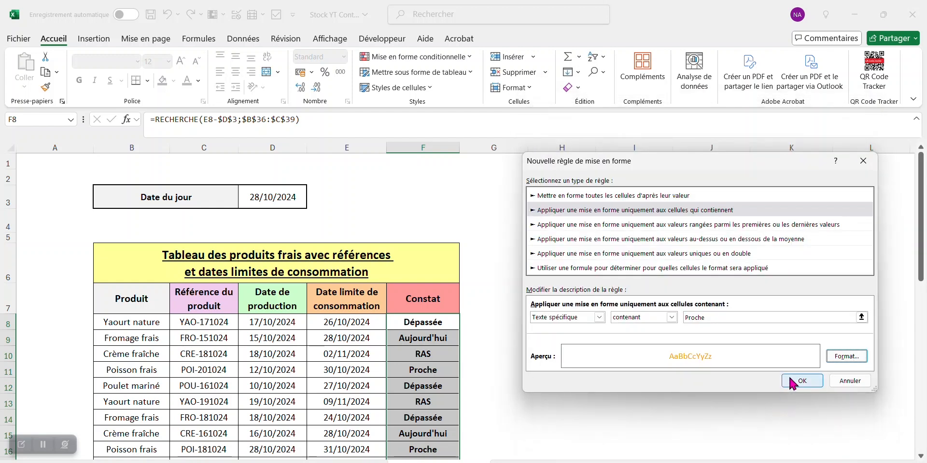
click(790, 381)
Create a conditional formatting rule on F8:F22 for cells containing the specific text "RAS"
click(508, 240)
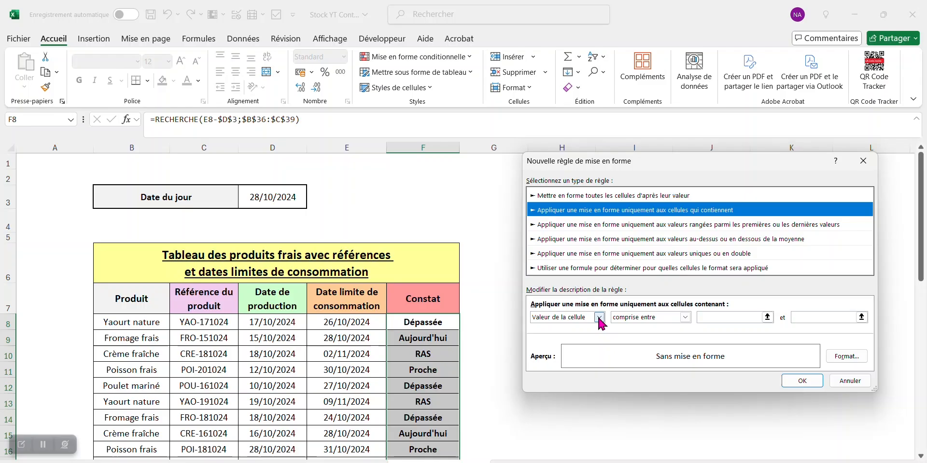
click(599, 317)
click(555, 335)
click(713, 318)
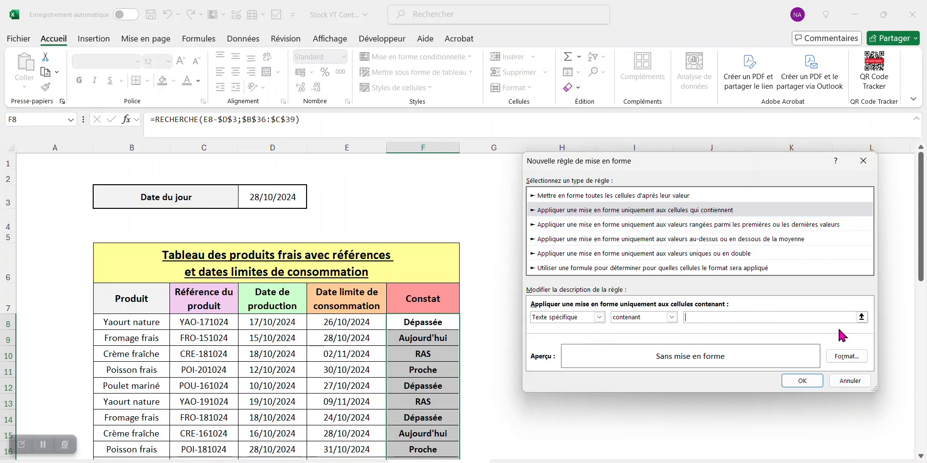
text(RAS)
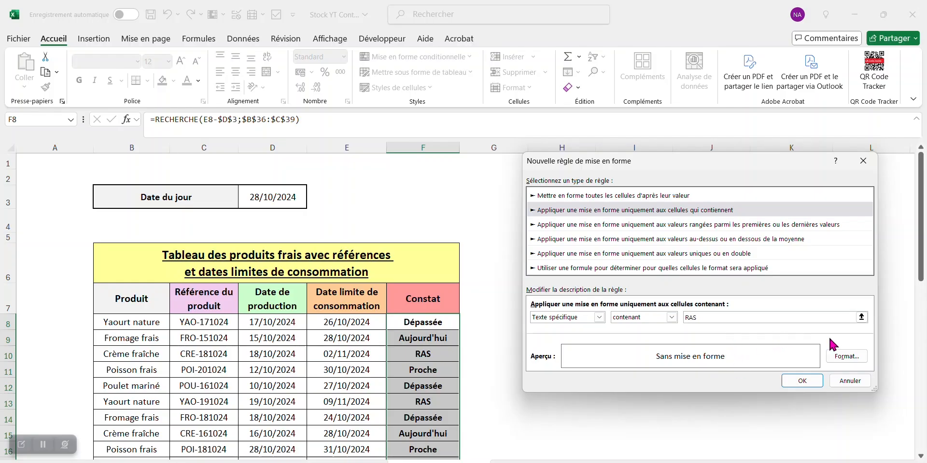
Give the "RAS" rule a standard green font and apply all the rules to the Constat column
click(846, 357)
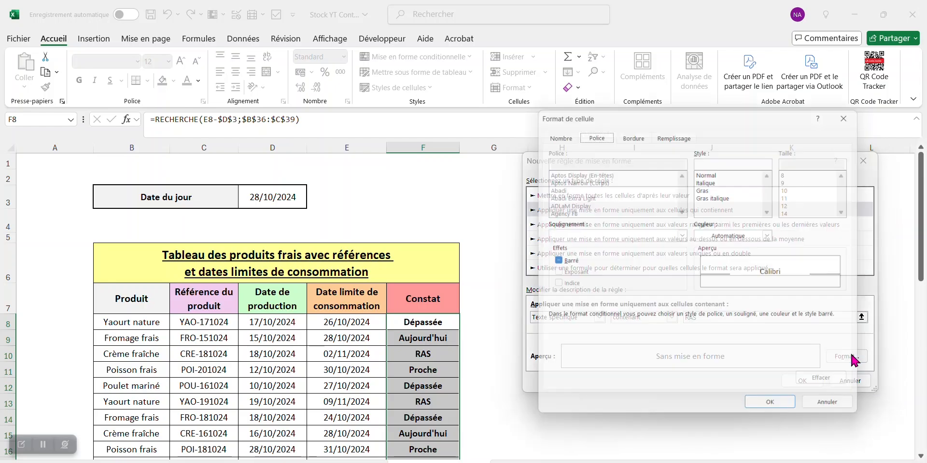
click(775, 235)
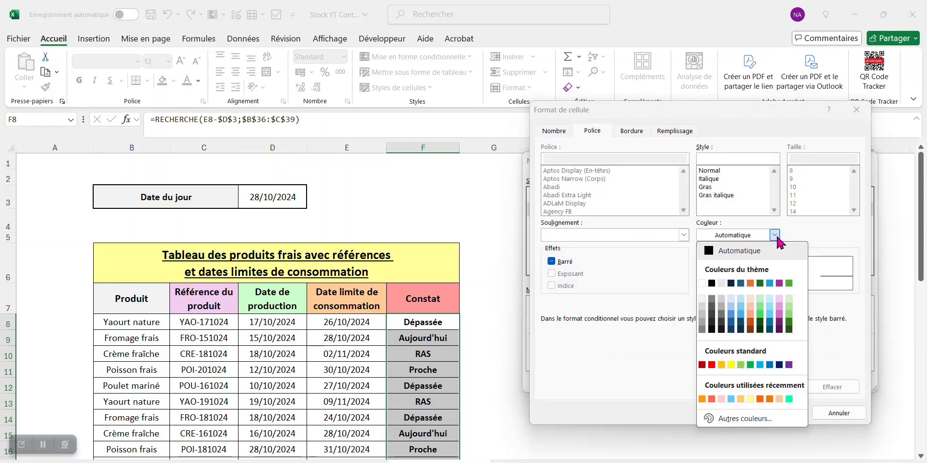
click(750, 365)
click(776, 414)
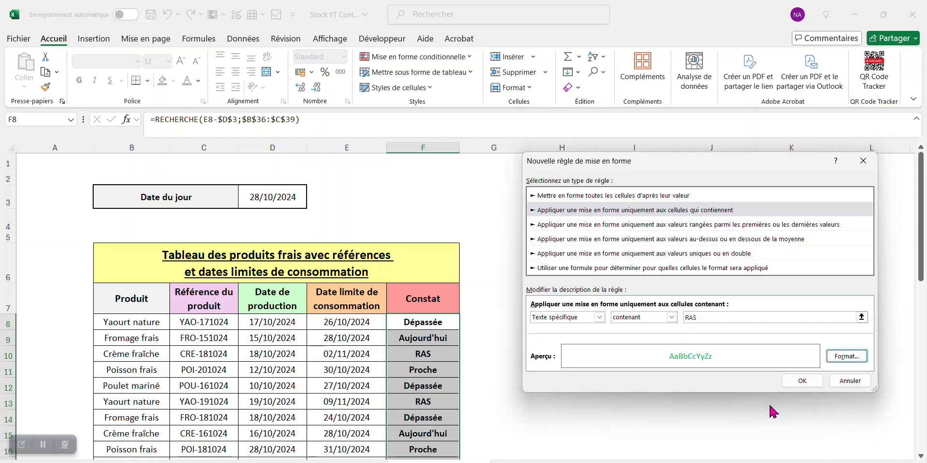
click(794, 381)
click(833, 377)
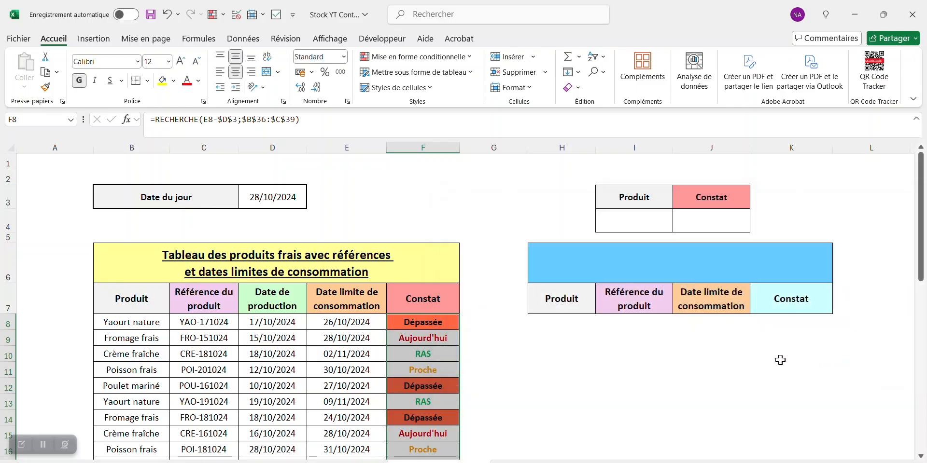
Change the Date du jour formula in D3 to =AUJOURDHUI()+1 to test the Constat column
scroll(444, 269, down, 2)
scroll(424, 269, up, 1)
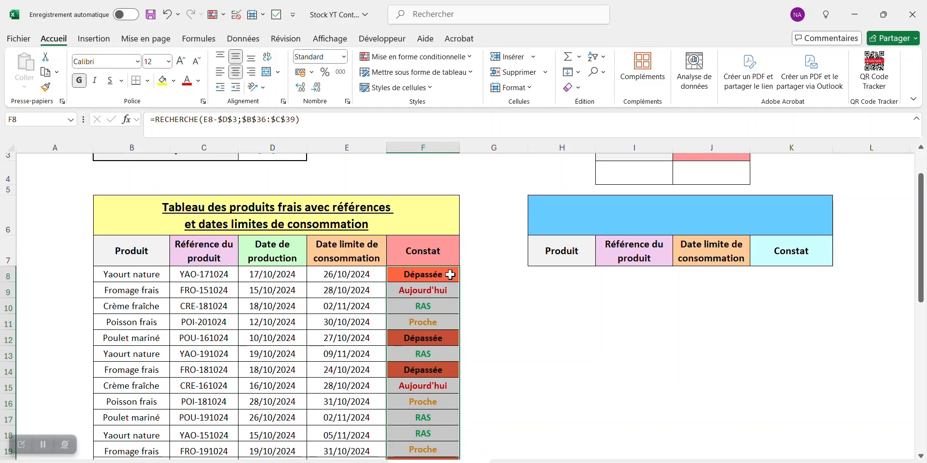
scroll(453, 279, up, 1)
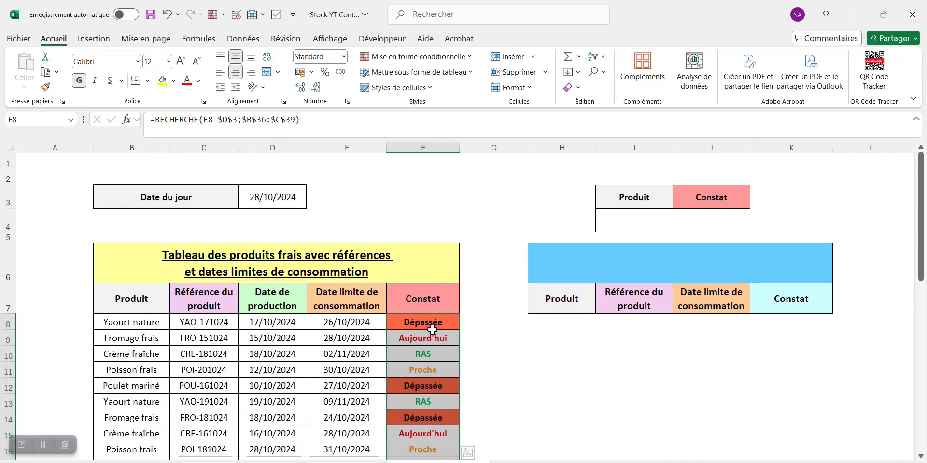
click(275, 200)
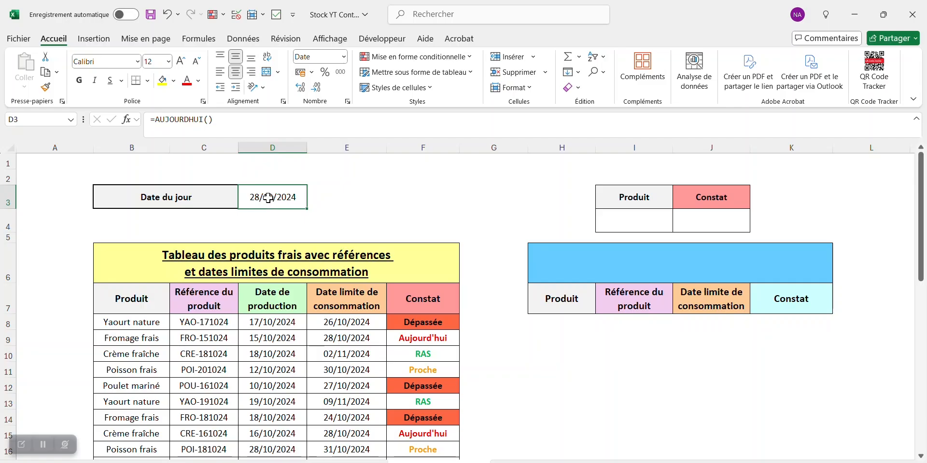
click(234, 123)
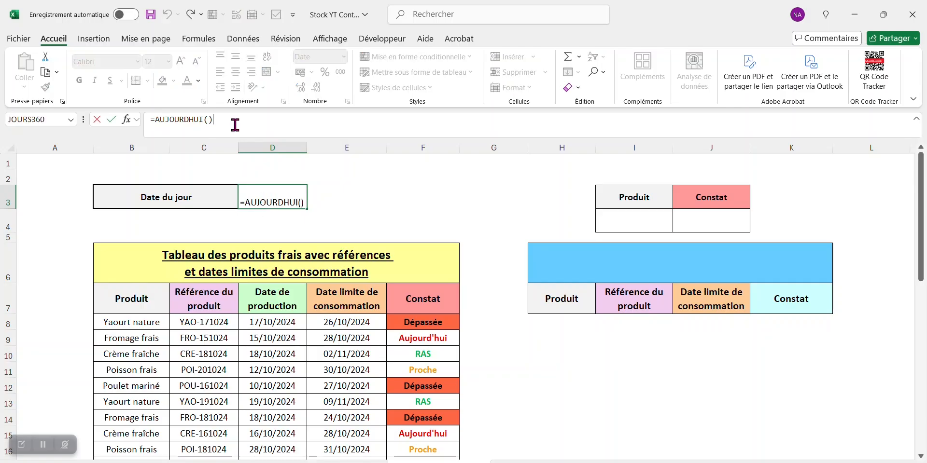
text(+1)
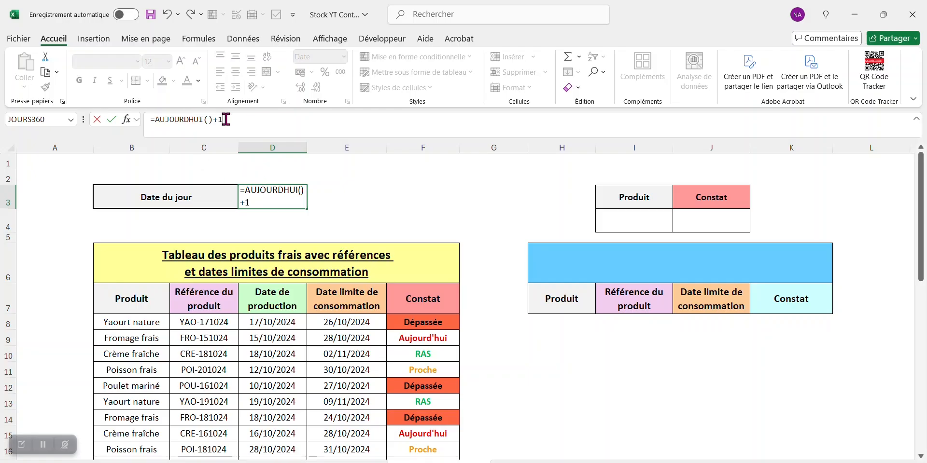
key(Return)
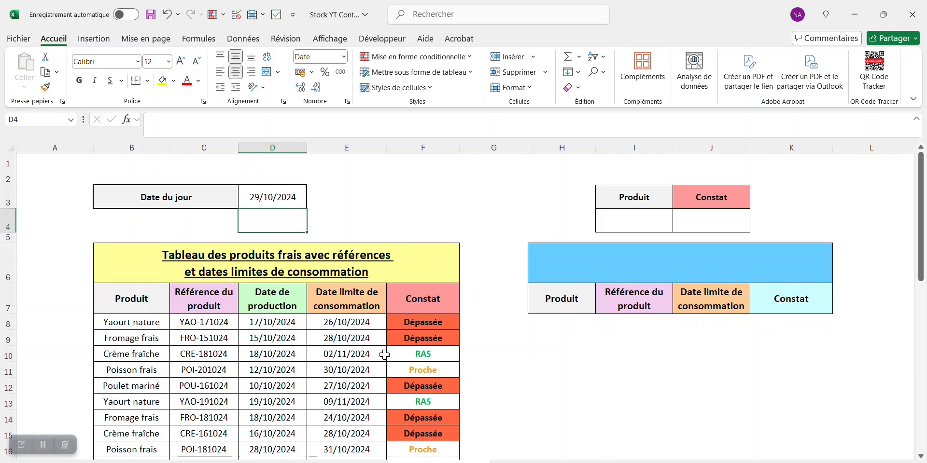
Check the Constat statuses and expiry dates of the Fromage frais row 9 and Crème fraîche row 15
click(393, 337)
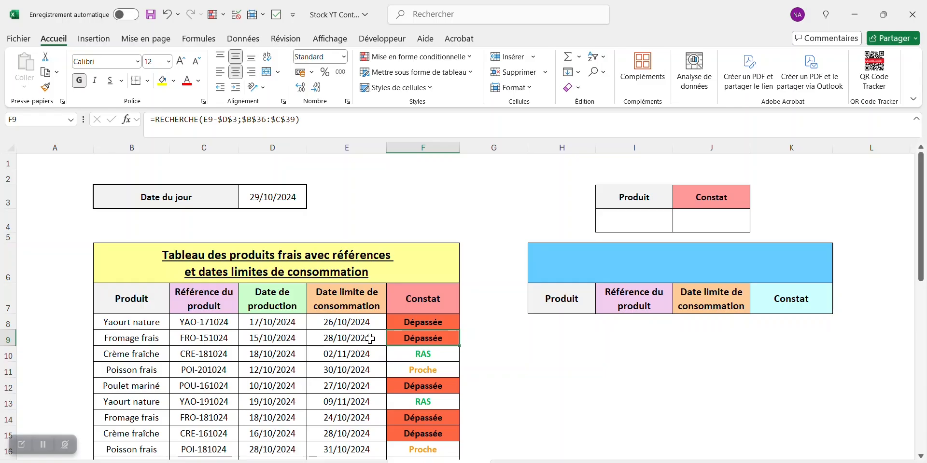
click(370, 341)
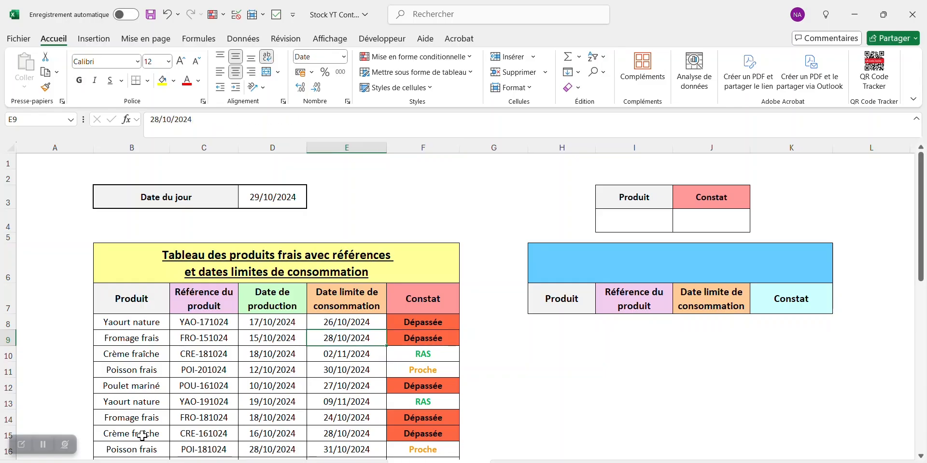
drag(136, 434, 227, 437)
click(411, 432)
scroll(412, 396, down, 2)
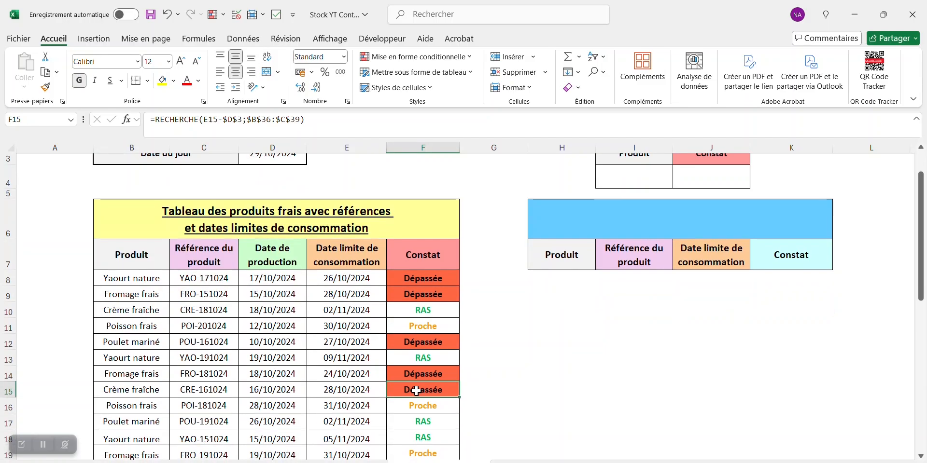
scroll(418, 387, up, 2)
Restore the Date du jour formula in D3 to =AUJOURDHUI()
click(292, 199)
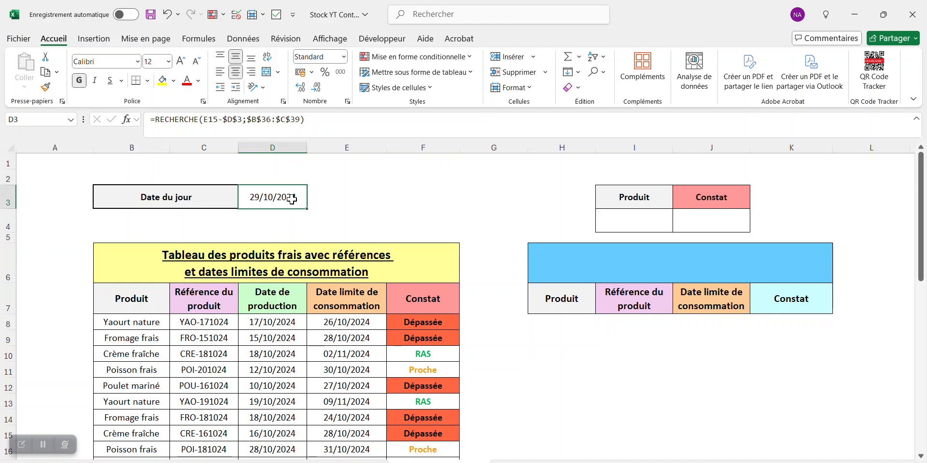
click(260, 114)
key(BackSpace)
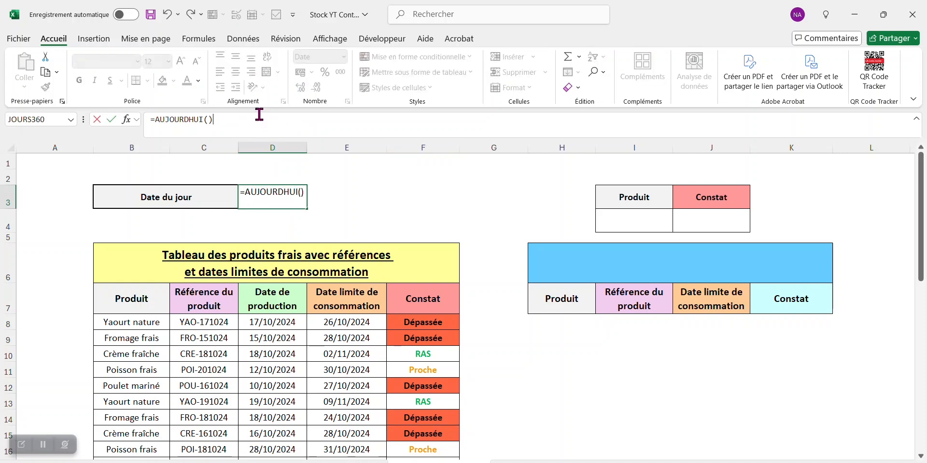
key(Return)
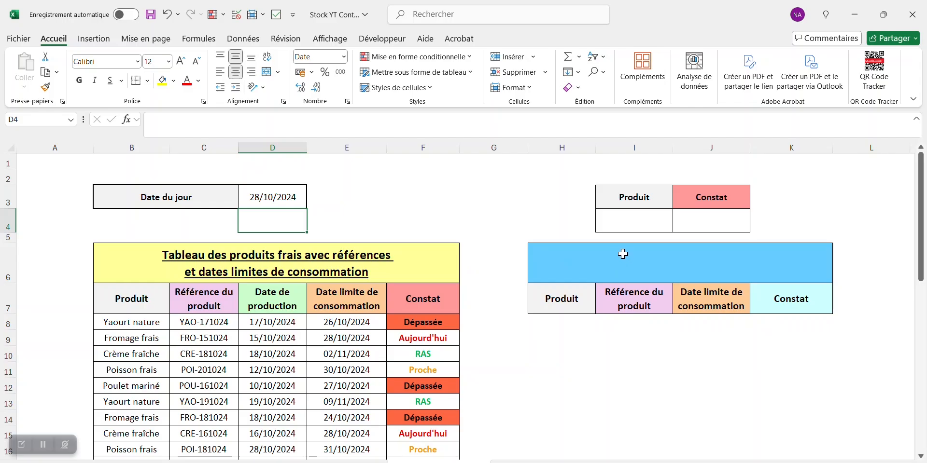
Add a data validation drop-down list to the Produit cell I4, using =$B$8:$B$12 as the source
click(630, 220)
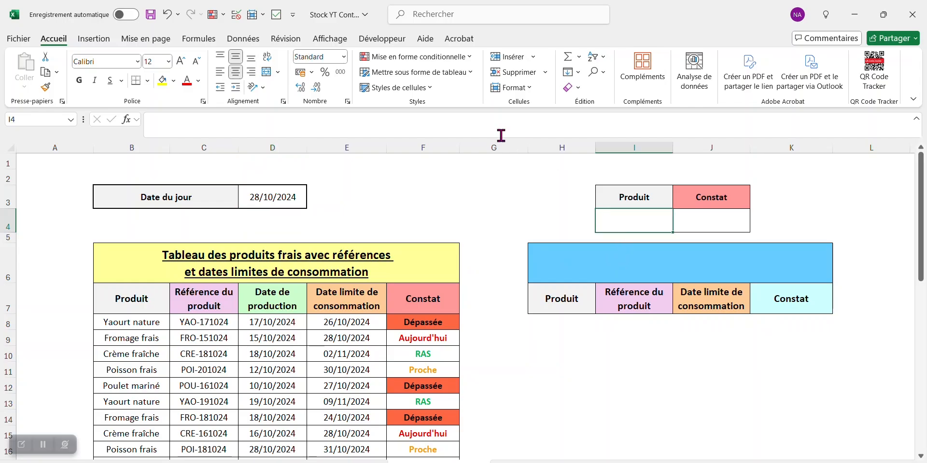
click(243, 39)
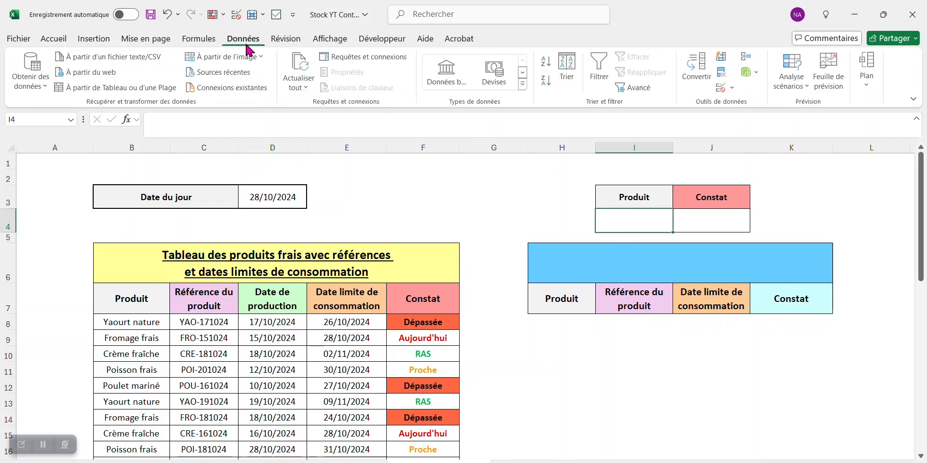
click(727, 88)
click(743, 104)
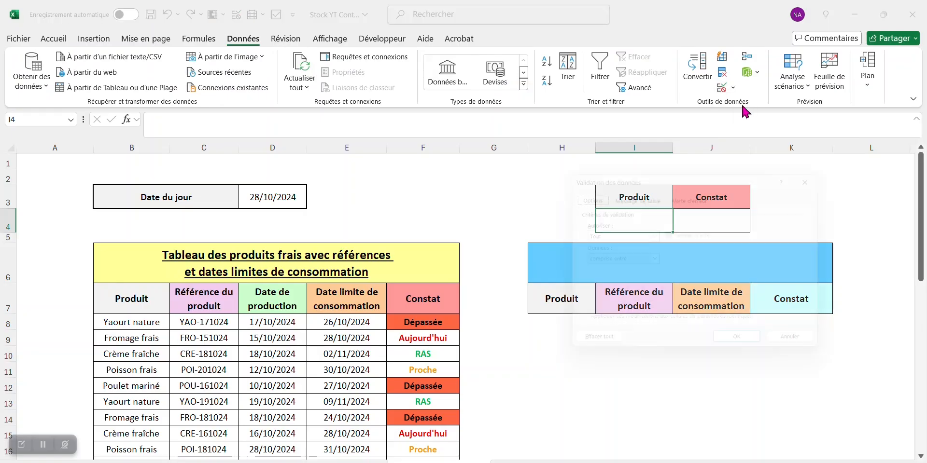
click(654, 235)
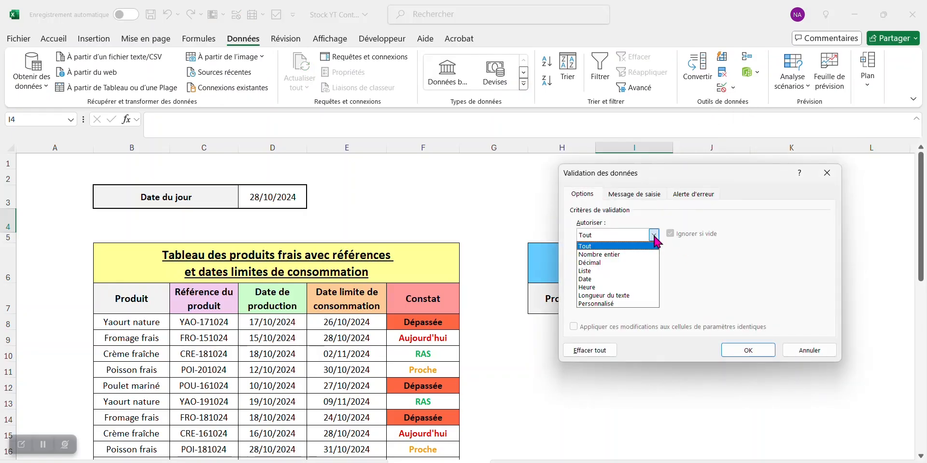
click(622, 270)
drag(710, 171, 800, 259)
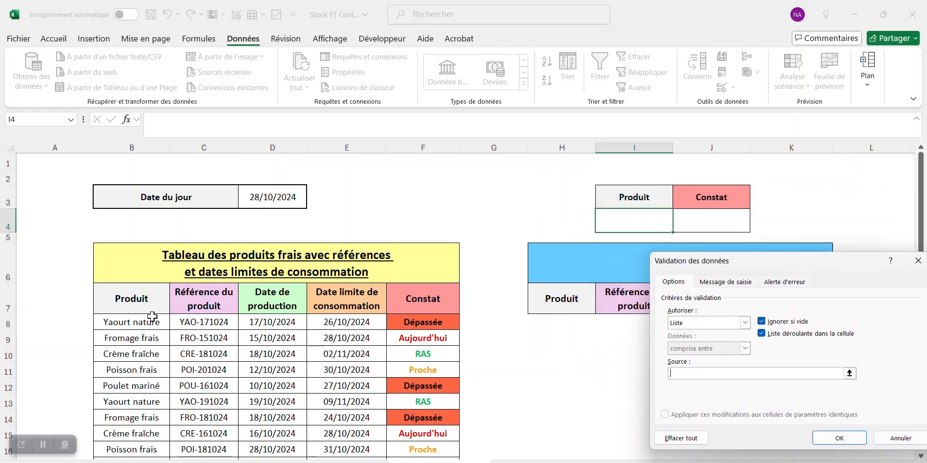
drag(151, 321, 144, 393)
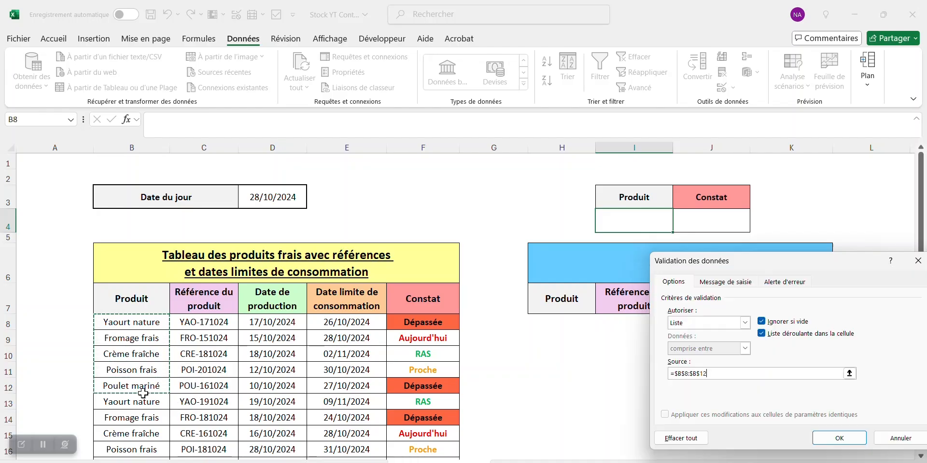
click(707, 379)
Add a data validation drop-down list to the Constat cell J4, using =$C$36:$C$39 as the source
click(717, 216)
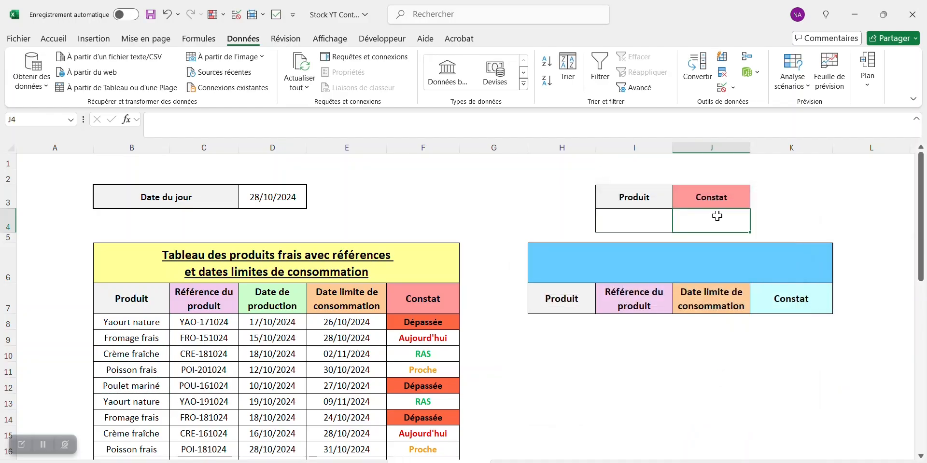
click(721, 89)
click(617, 263)
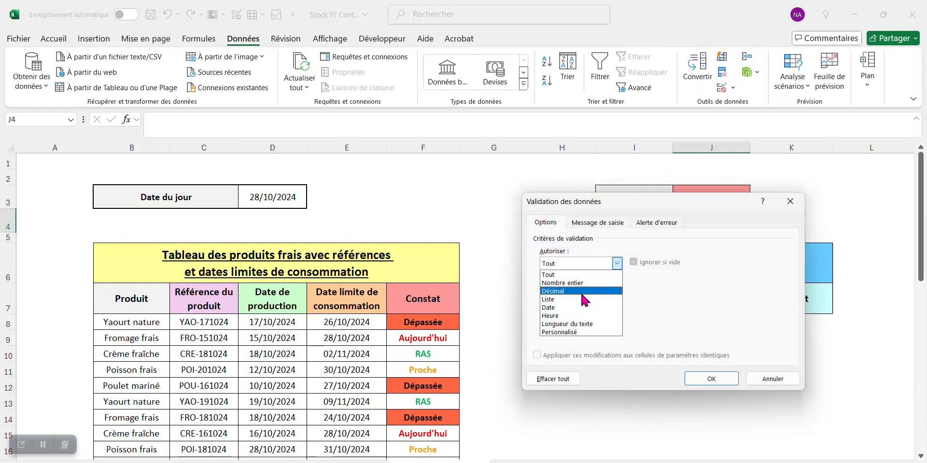
click(580, 299)
click(666, 314)
scroll(352, 316, down, 4)
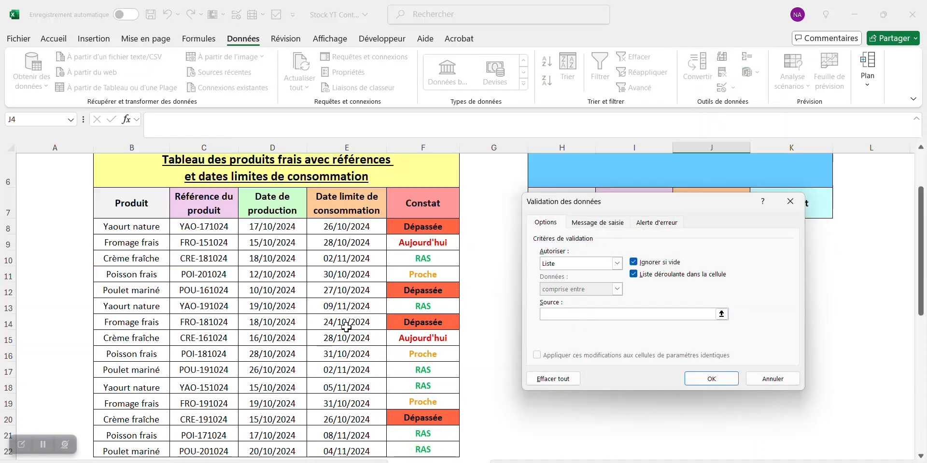
scroll(351, 316, down, 4)
drag(218, 339, 213, 386)
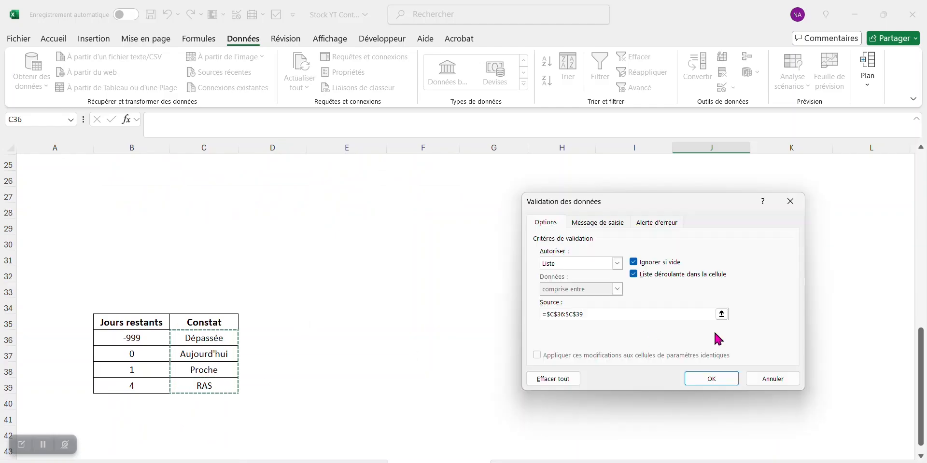
click(710, 379)
Start a formula-based conditional formatting rule for H8:K22 with the condition =$H8<>""
scroll(716, 339, up, 8)
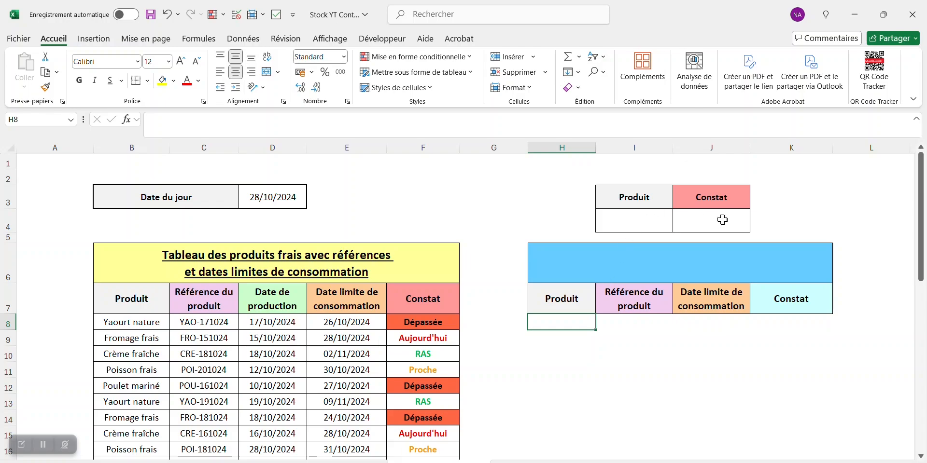
scroll(658, 304, down, 2)
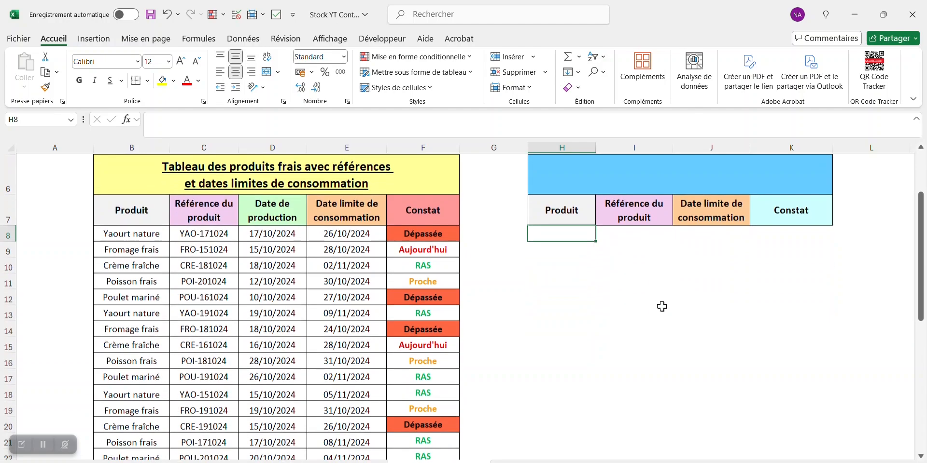
drag(563, 228, 774, 378)
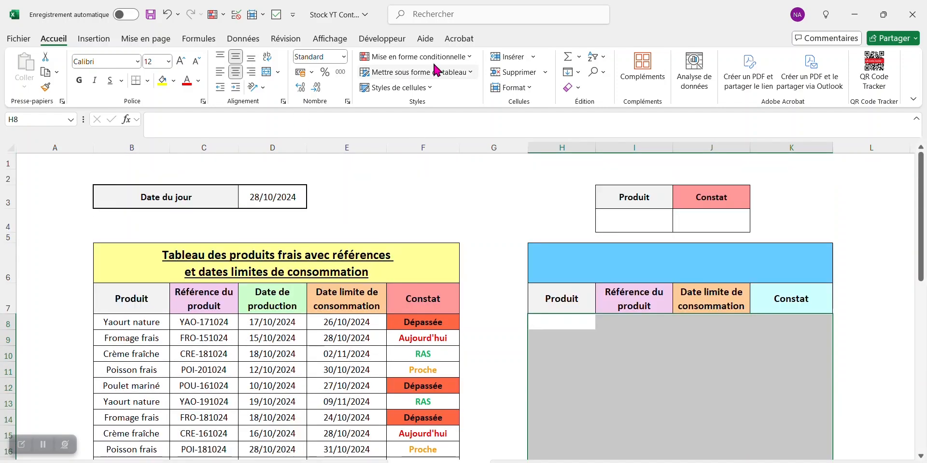
click(417, 57)
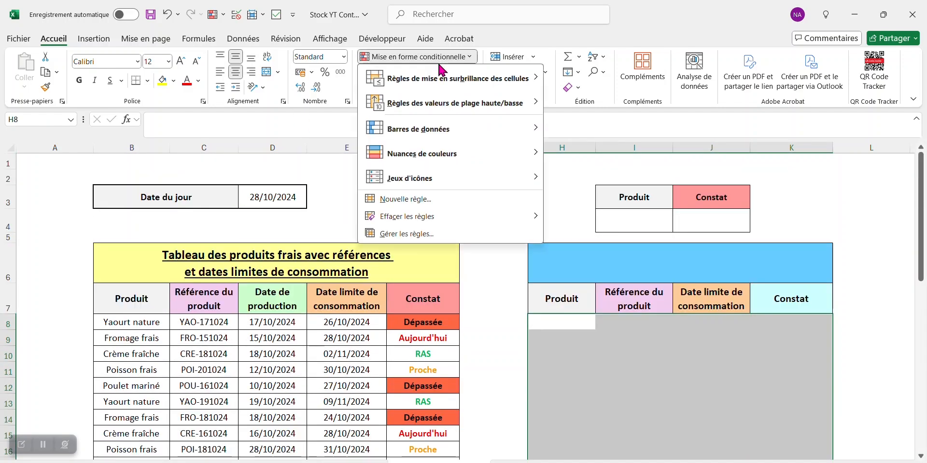
click(419, 234)
click(454, 268)
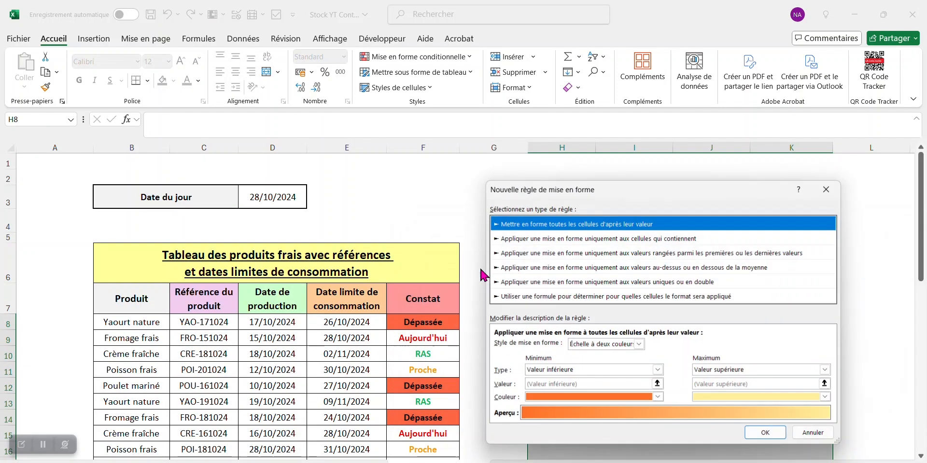
click(560, 299)
drag(644, 195, 315, 142)
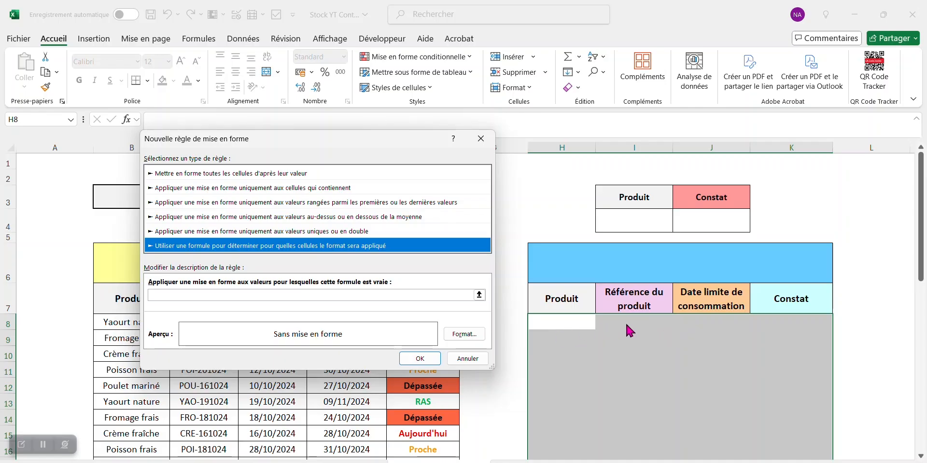
click(329, 295)
text(+)
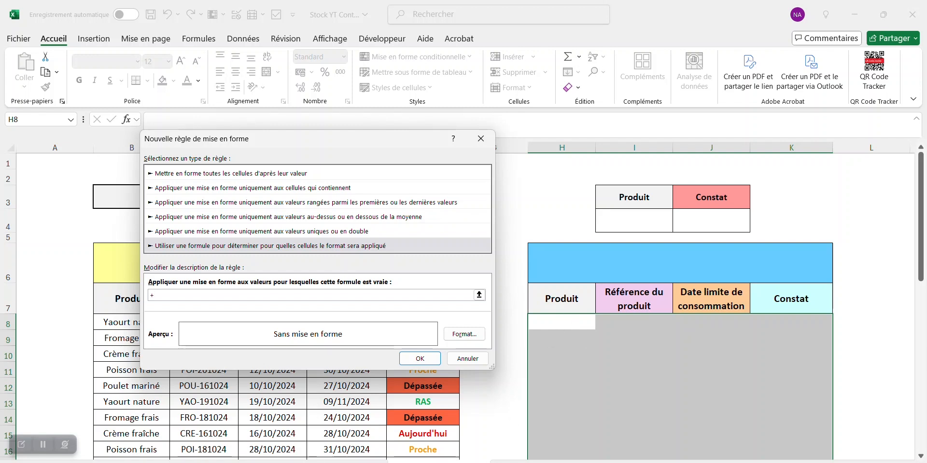
key(Caps_Lock)
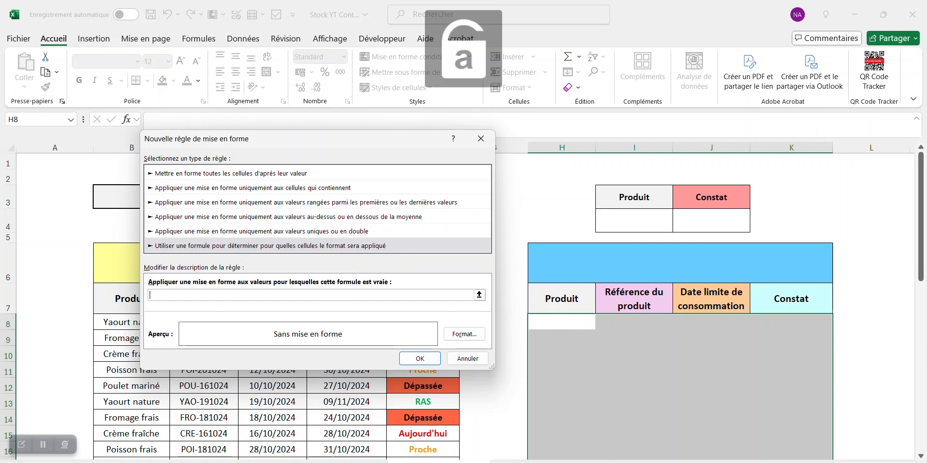
text(=$h8<>")
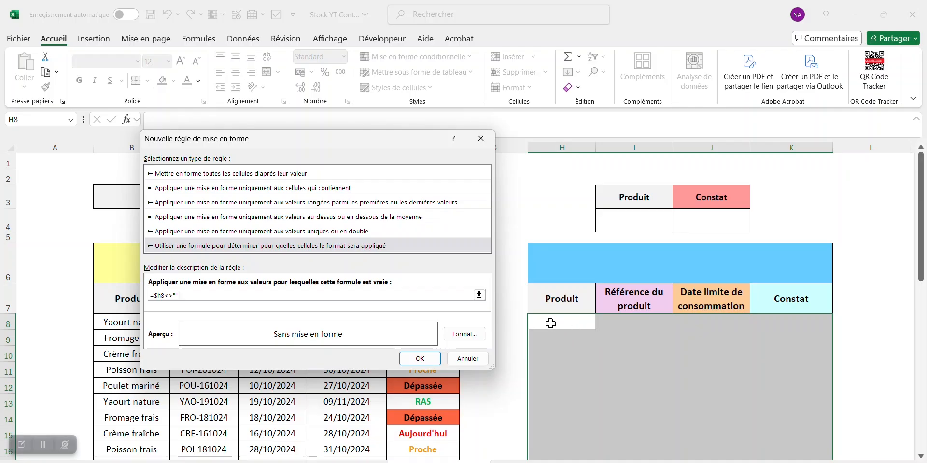
Give the new rule an outline border format and apply it to H8:K22
click(467, 335)
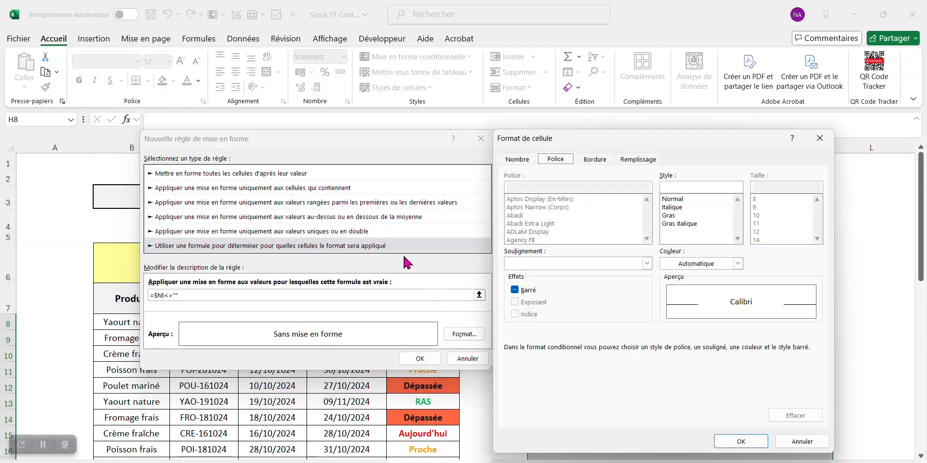
click(595, 159)
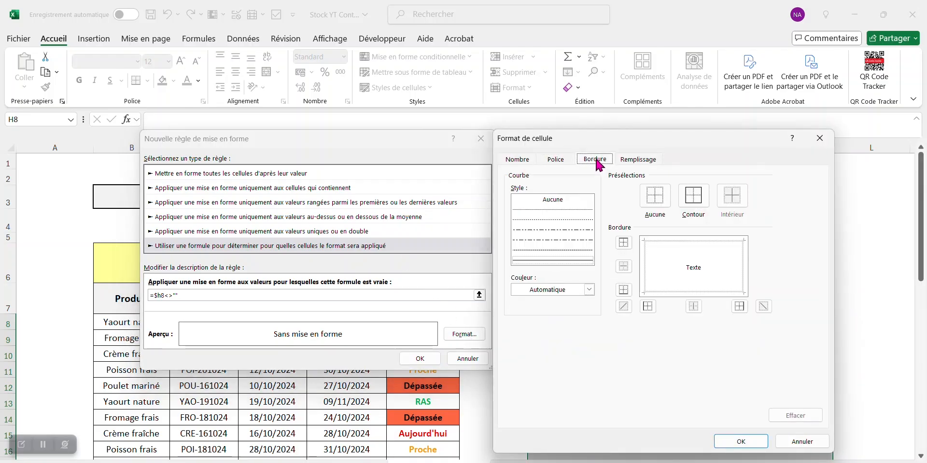
click(699, 210)
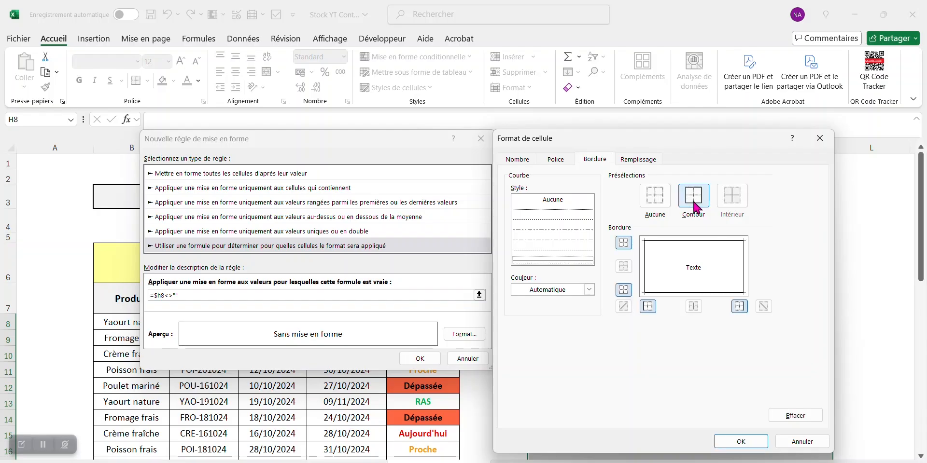
click(739, 442)
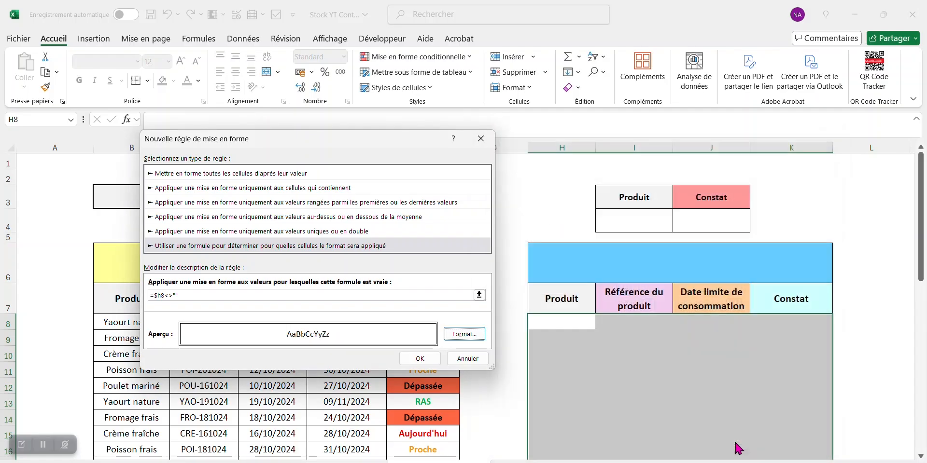
click(416, 360)
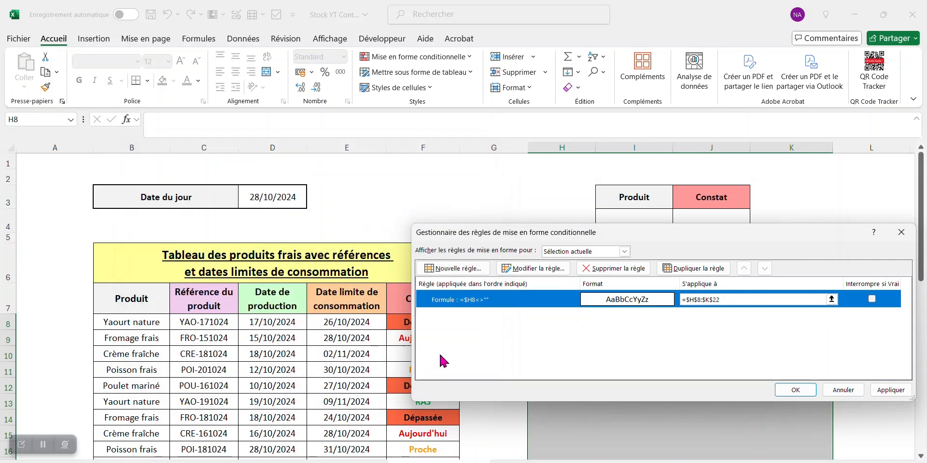
click(794, 389)
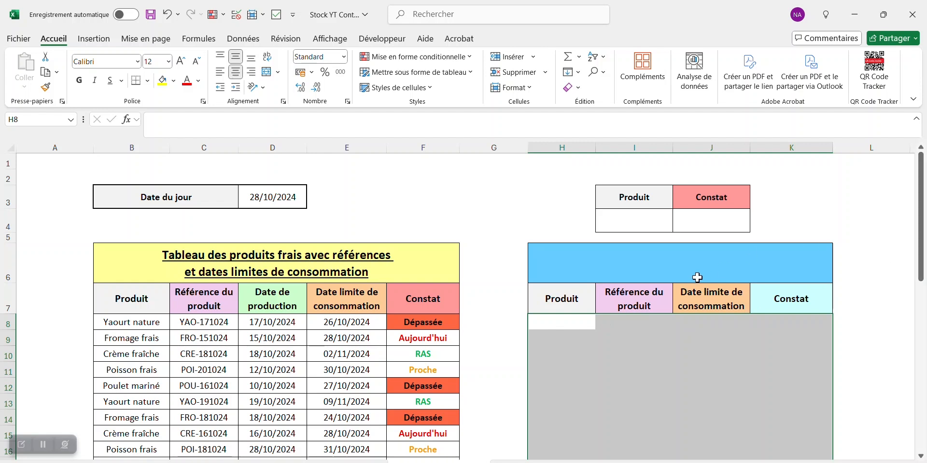
Begin the formula in H8 with =si(et(I4="";J4="");"";si( so it returns blank when both Produit and Constat are empty
click(570, 323)
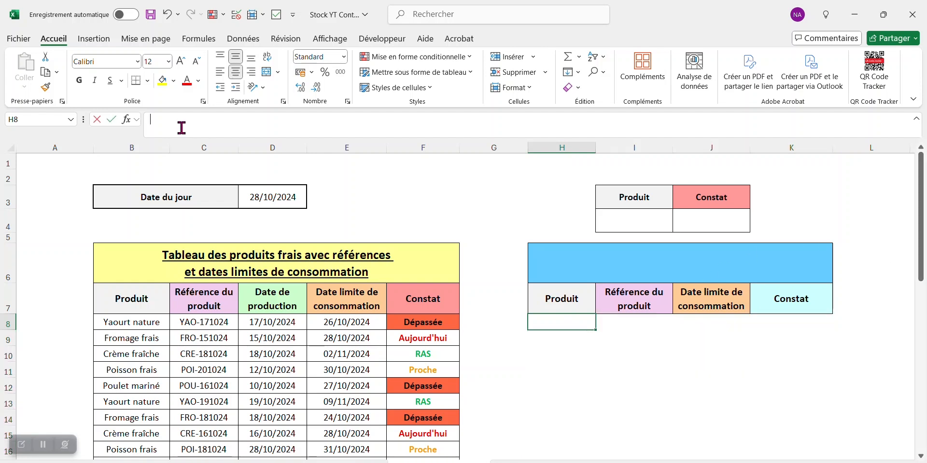
text(=si)
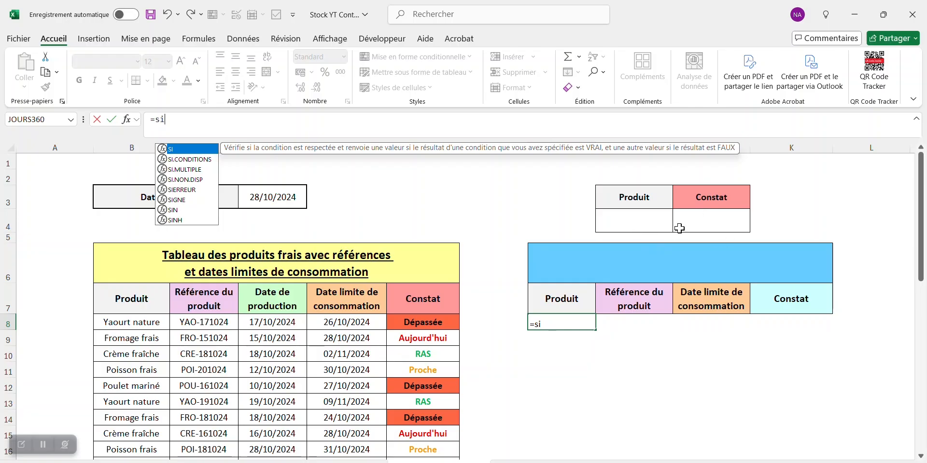
text((et)
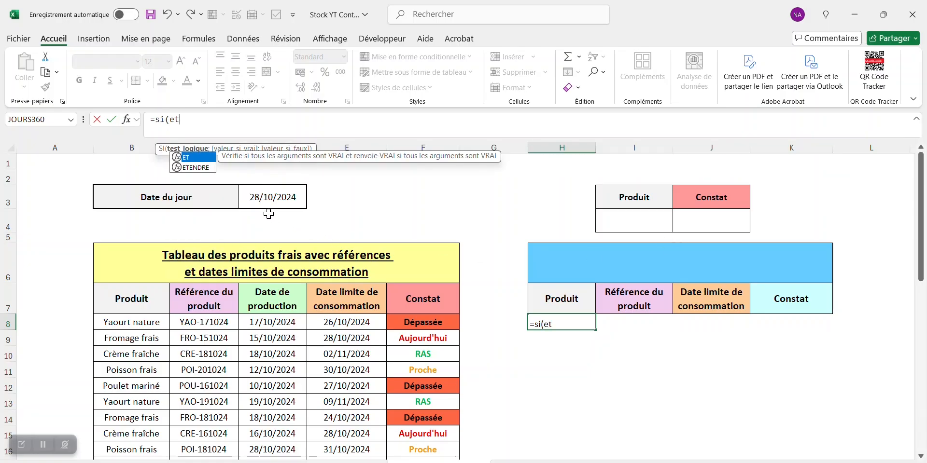
text(()
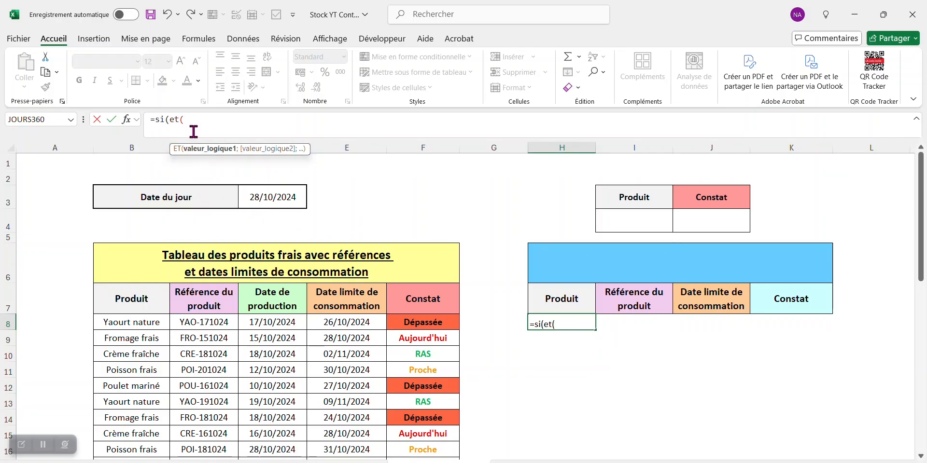
click(631, 222)
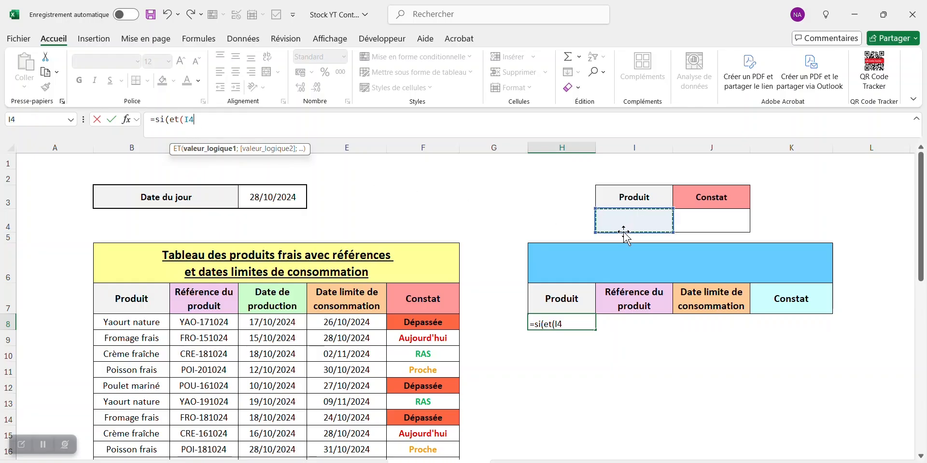
text(="";)
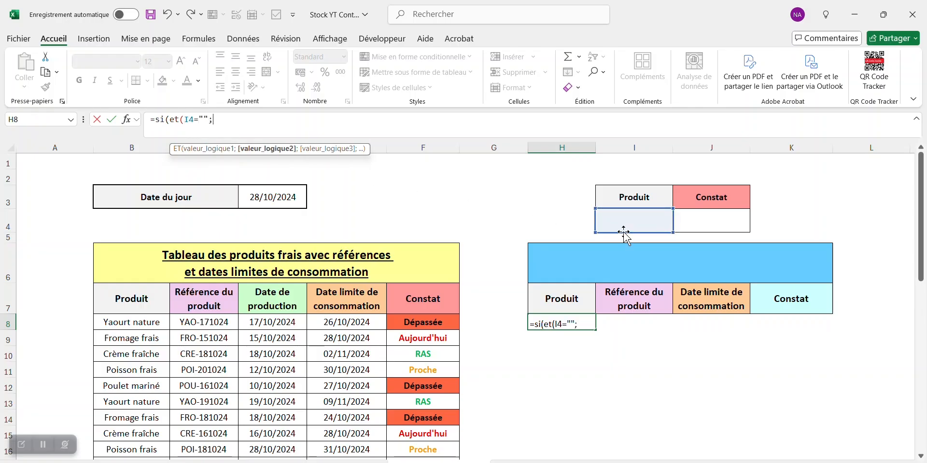
click(729, 219)
text(="")
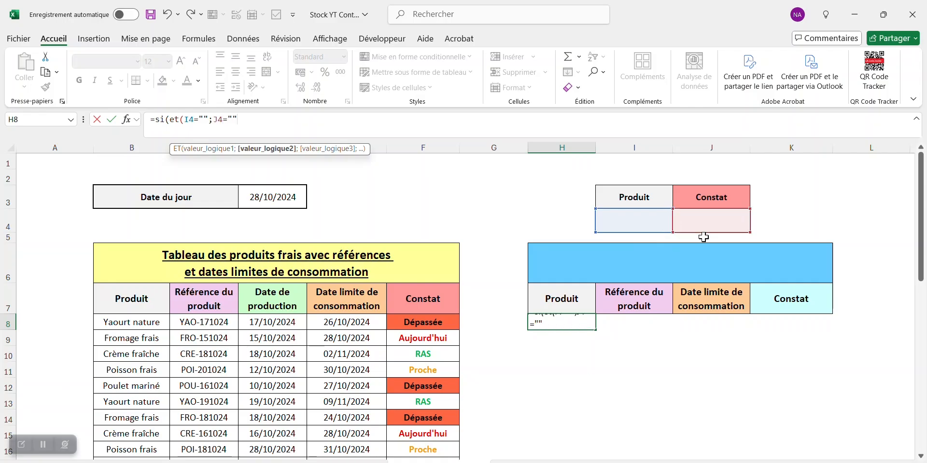
text())
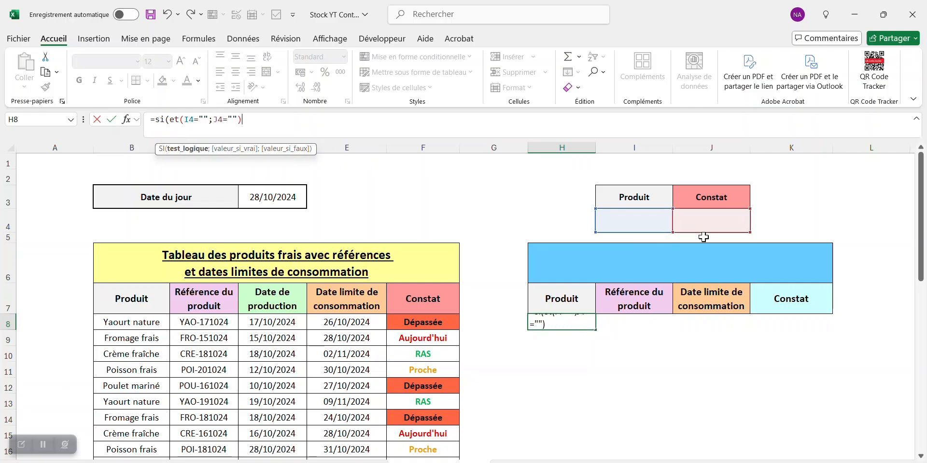
text(;")
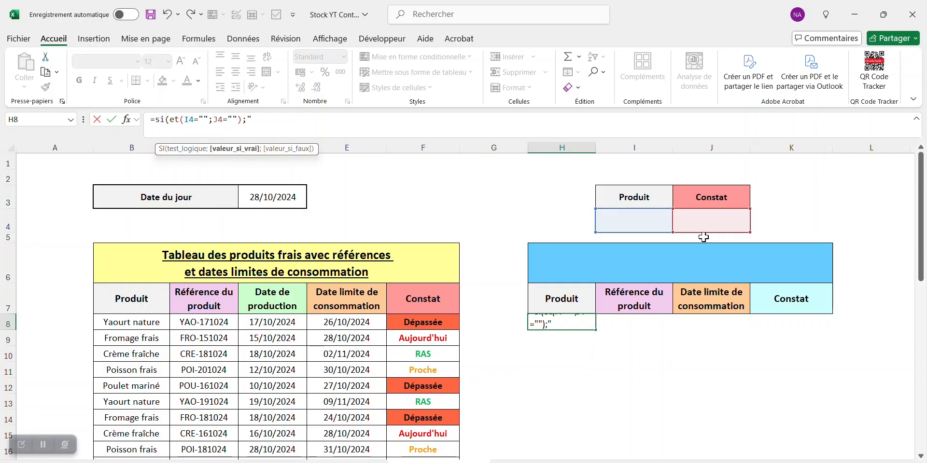
text(";si()
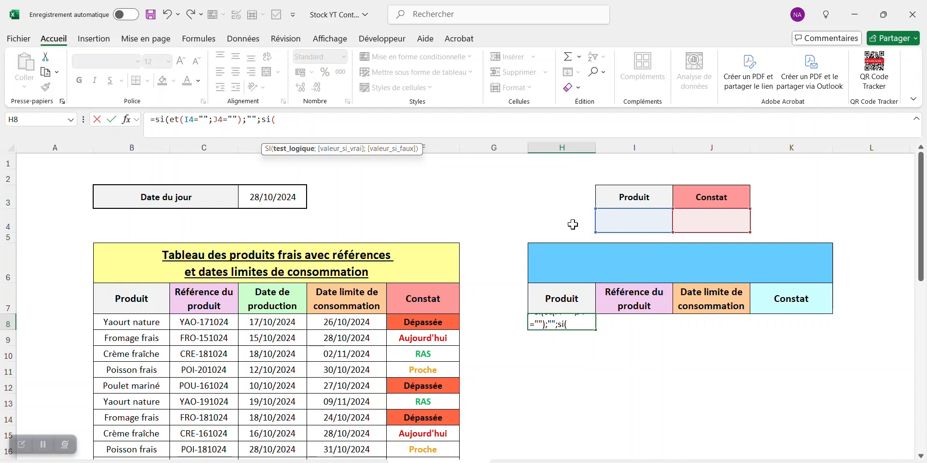
Enter J4=""; as the nested si test in the H8 formula, covering an empty Constat choice
click(702, 223)
text(=)
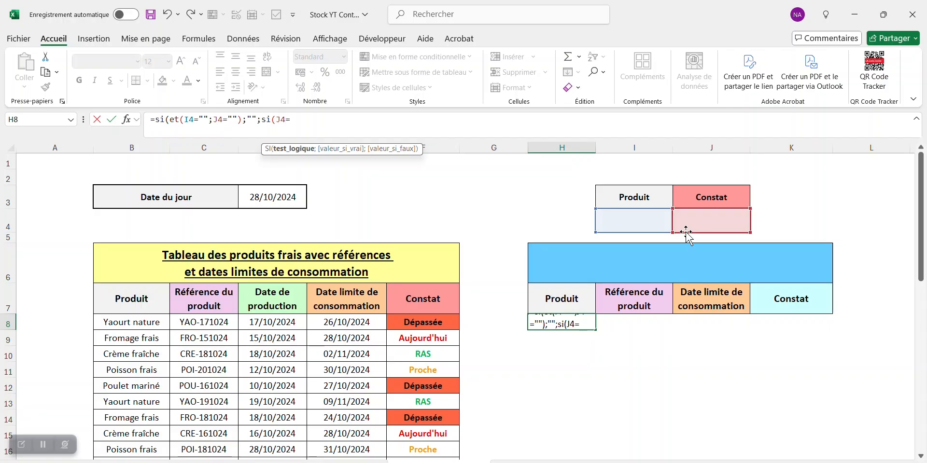
text("")
scroll(688, 235, down, 1)
text(;)
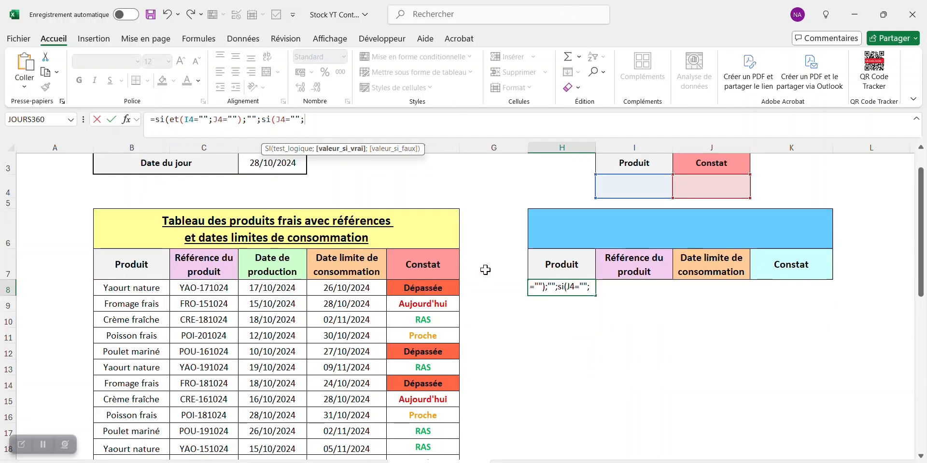
drag(921, 241, 923, 227)
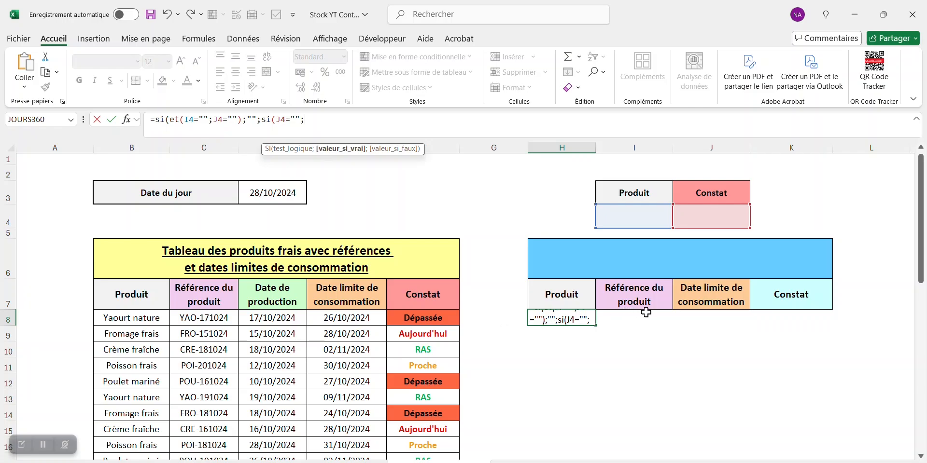
Add CHOISIRCOLS(filtre(B8:F22; to the H8 formula as the value for an empty Constat
text(choi)
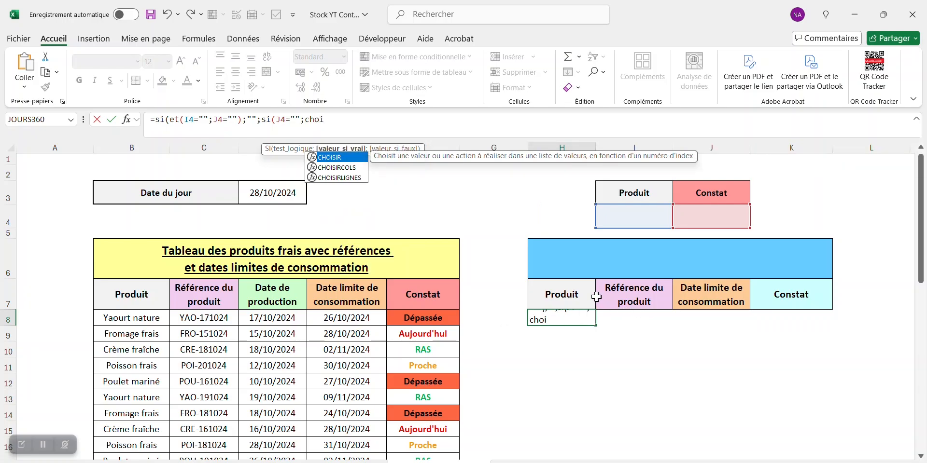
double_click(353, 167)
text(filt)
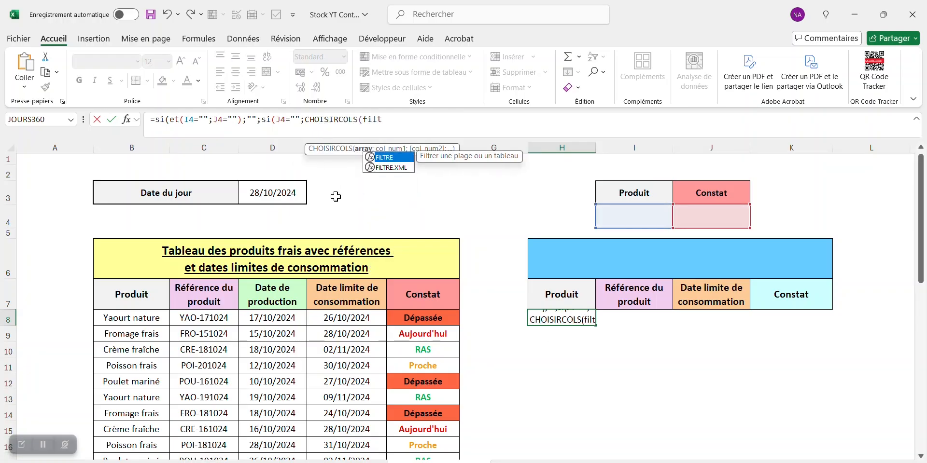
text(re()
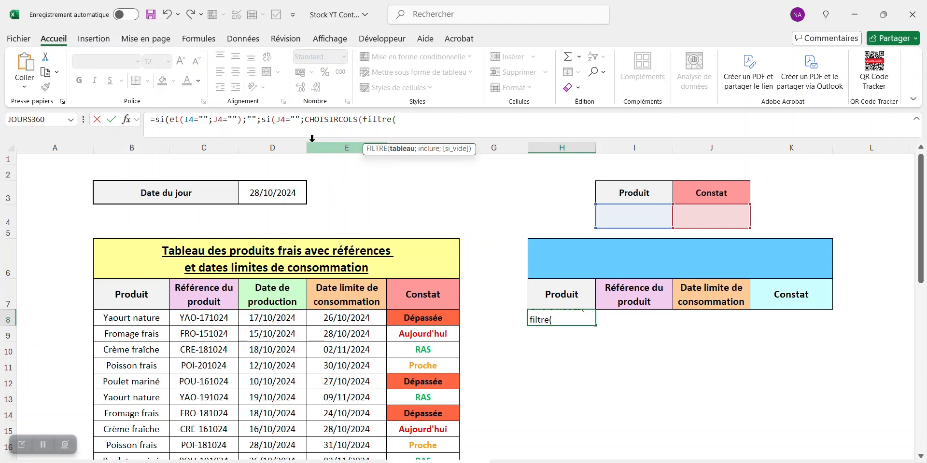
click(148, 319)
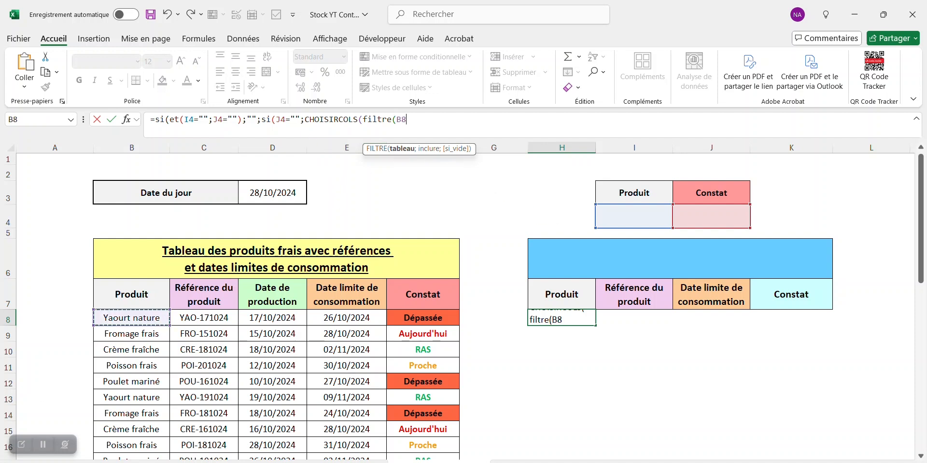
drag(148, 319, 434, 417)
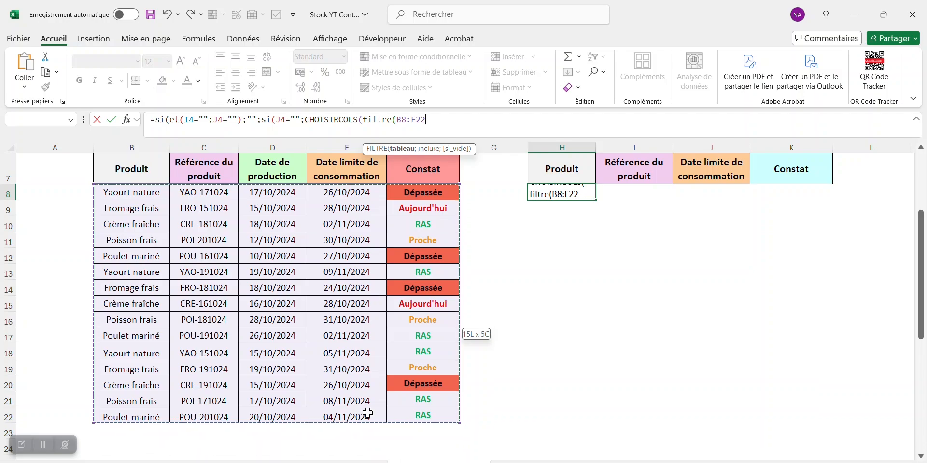
scroll(515, 313, up, 1)
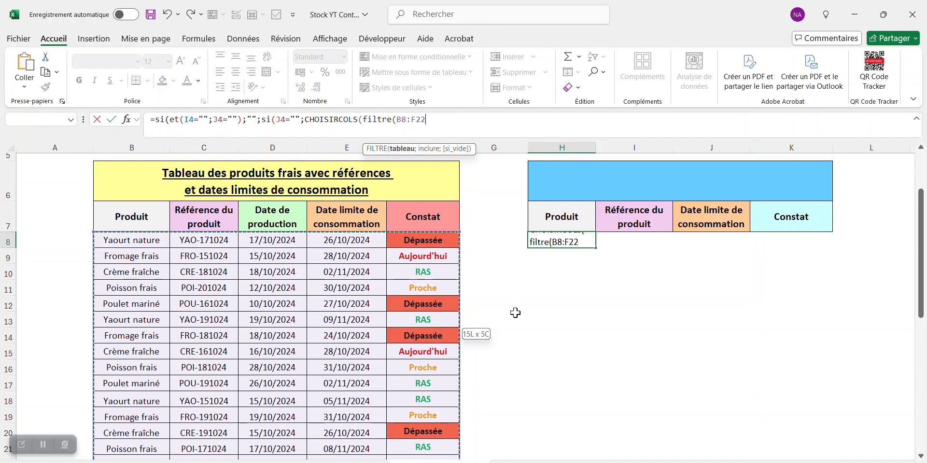
text(;)
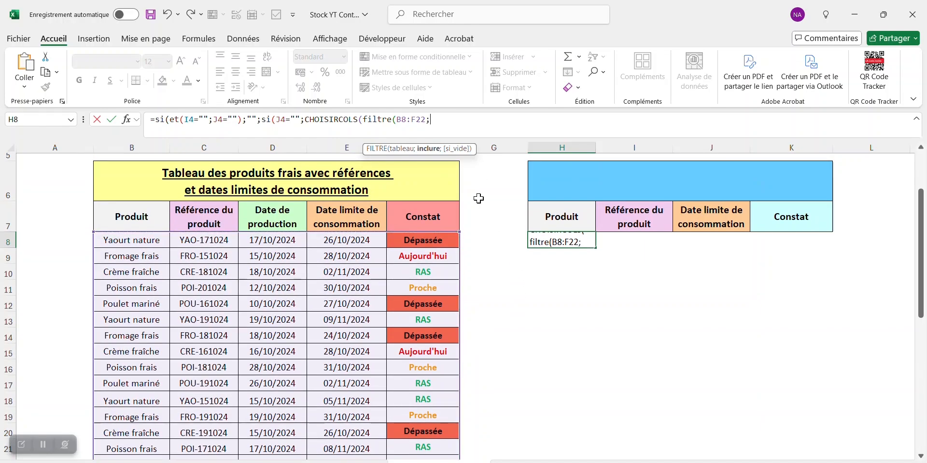
scroll(785, 296, up, 1)
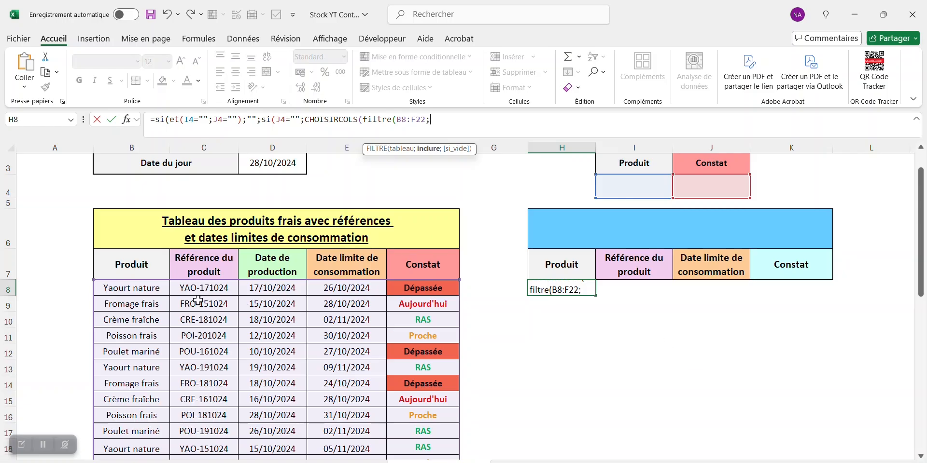
Set the filtre criterion in the H8 formula to B8:B22=I4 and close the filtre function
click(141, 291)
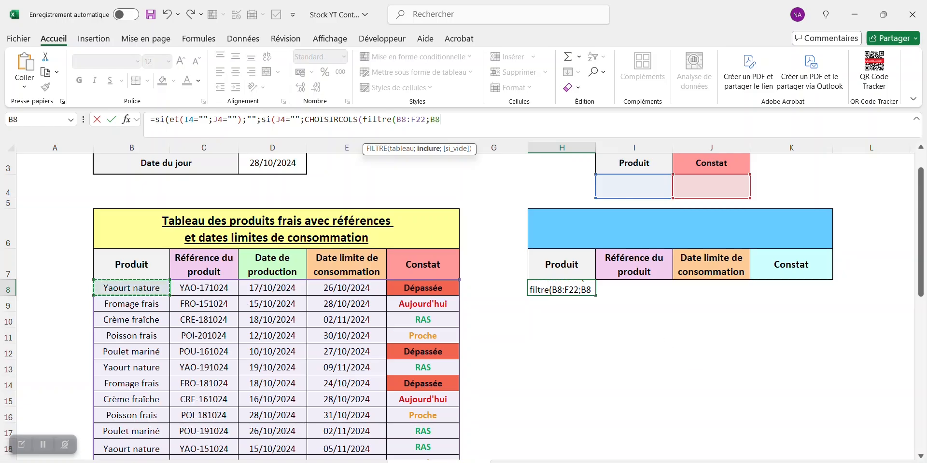
drag(141, 291, 169, 427)
text(=)
scroll(666, 418, up, 2)
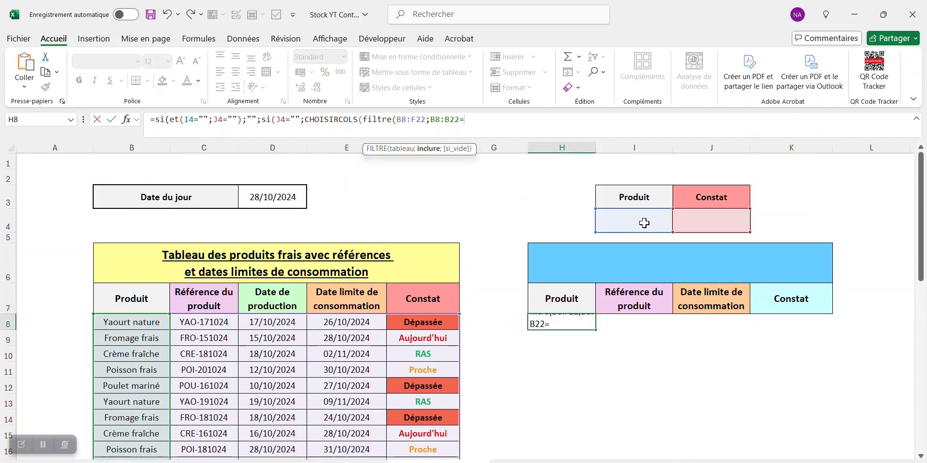
click(642, 223)
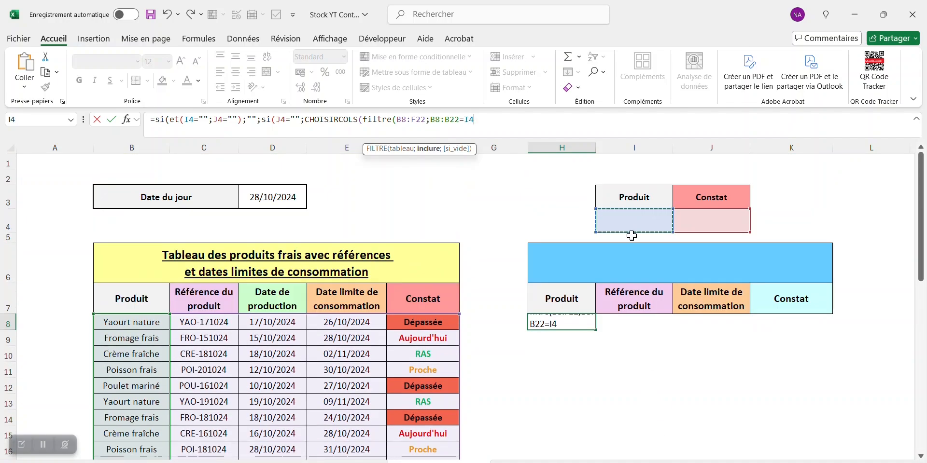
text())
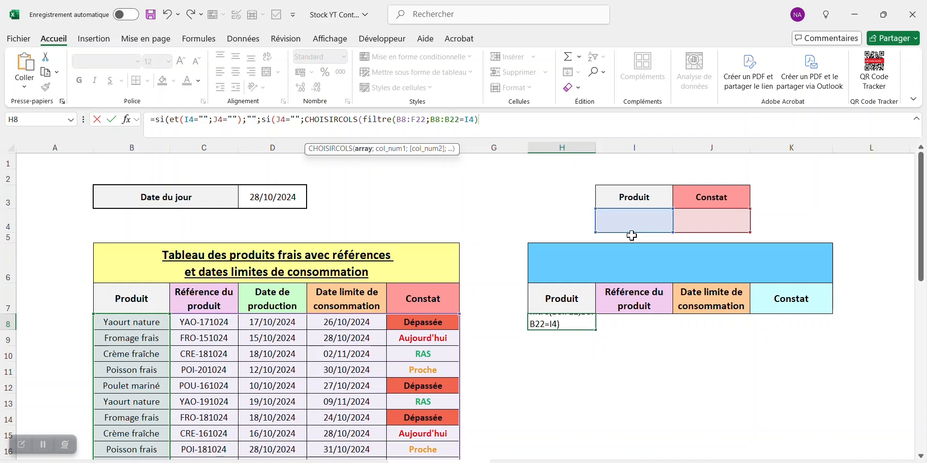
Give CHOISIRCOLS the column numbers 1;2;4;5, close it and add the separator for the value-if-false argument
text(;1)
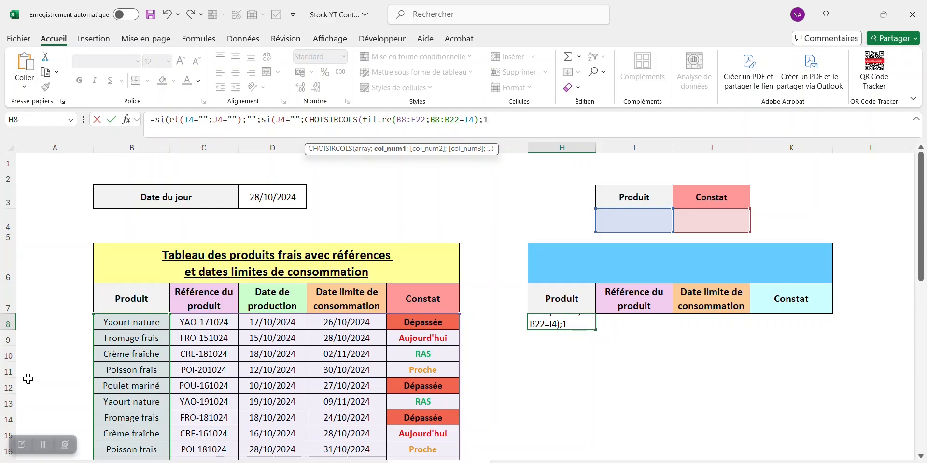
text(;2;)
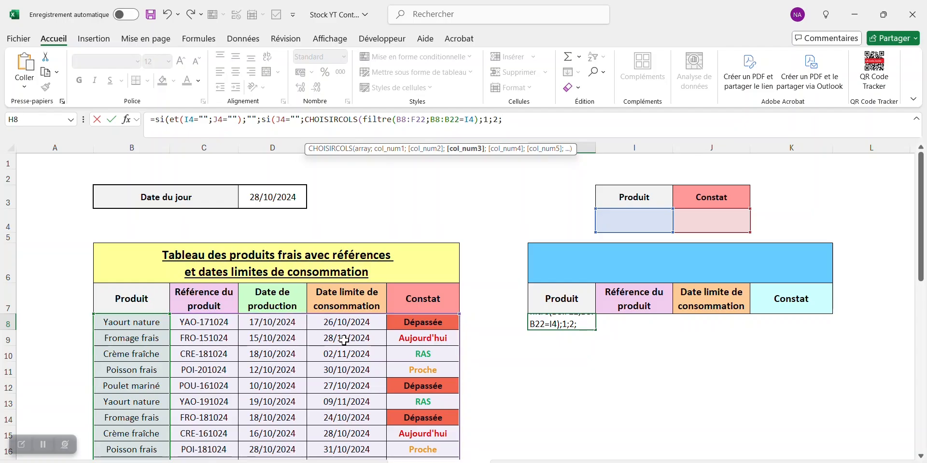
text(4:)
key(BackSpace)
text(;)
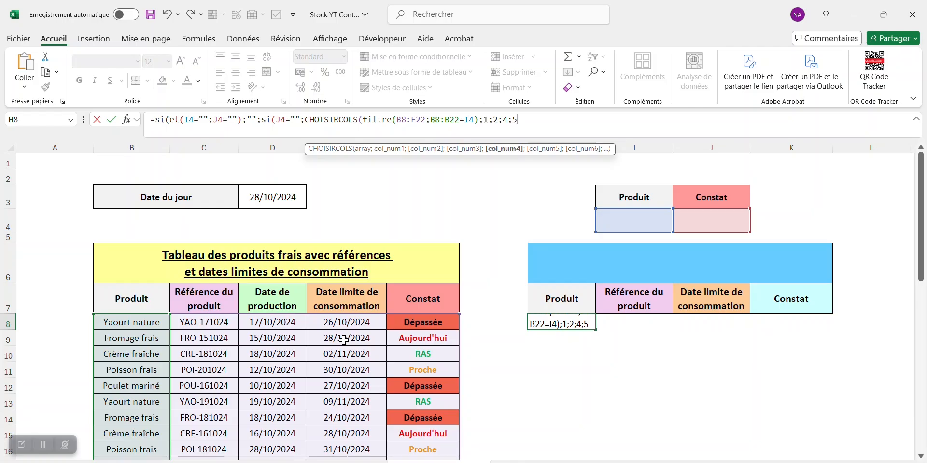
text(5);)
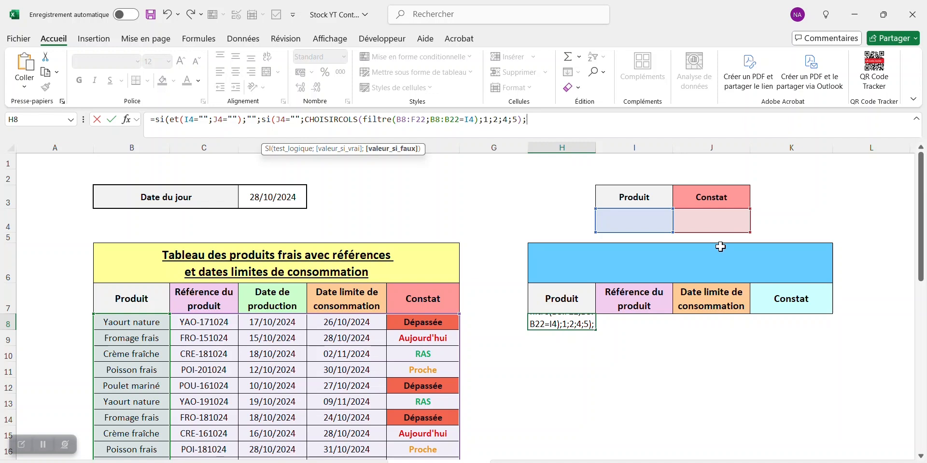
Add a third nested si to the H8 formula with the test I4=""; covering an empty Produit choice
text(si)
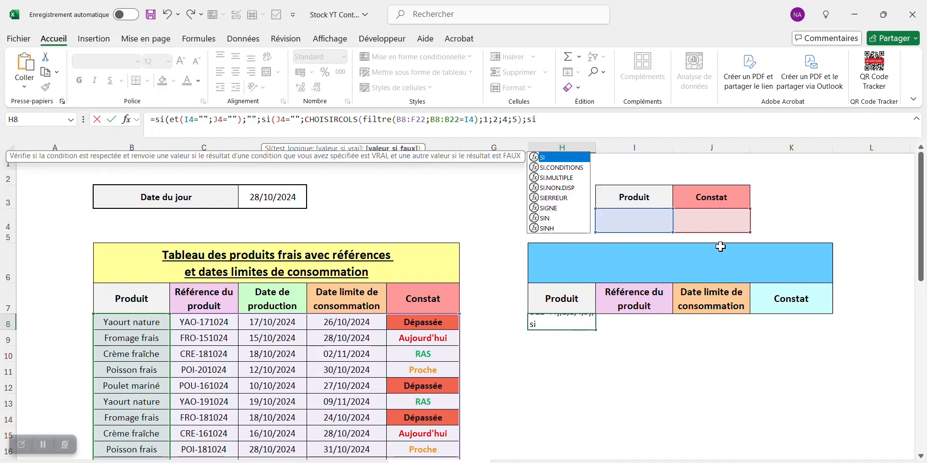
text(()
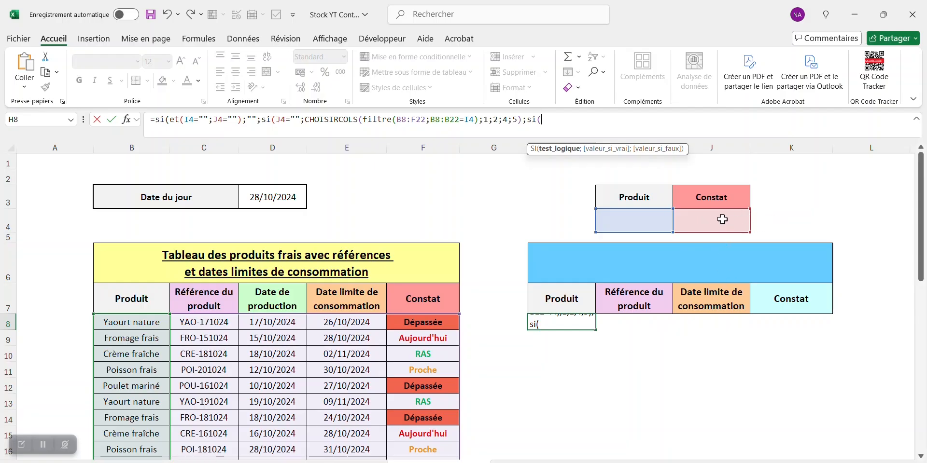
click(647, 221)
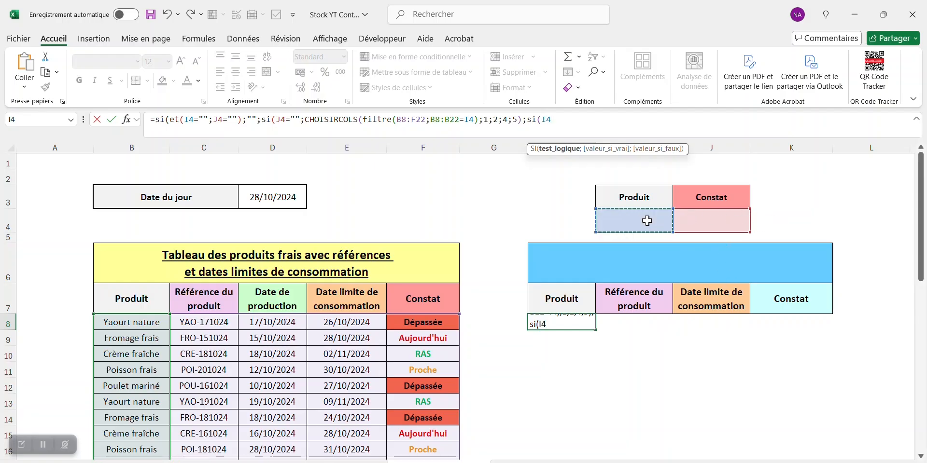
text(="";)
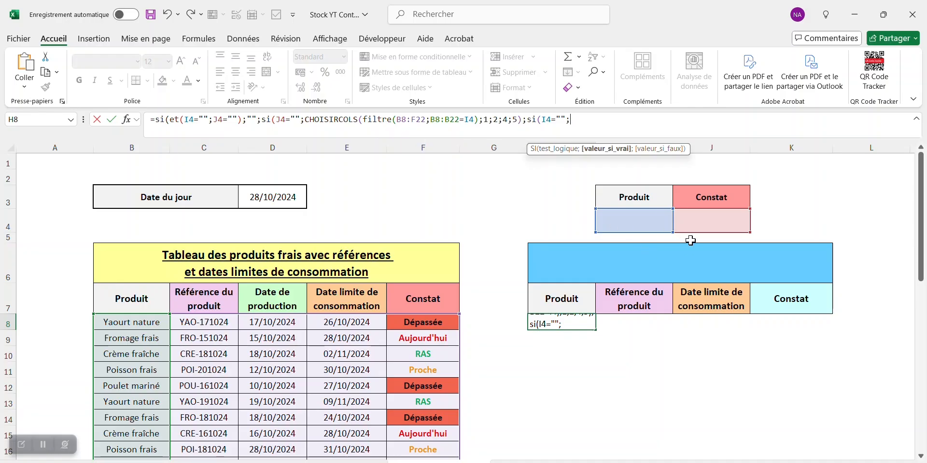
Add CHOISIRCOLS(filtre(B8:F22; to the H8 formula as the value for an empty Produit
text(choi)
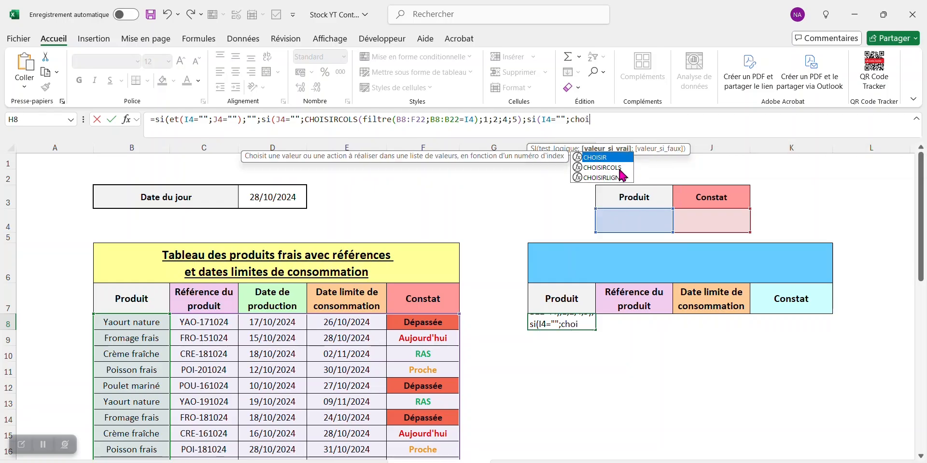
double_click(620, 169)
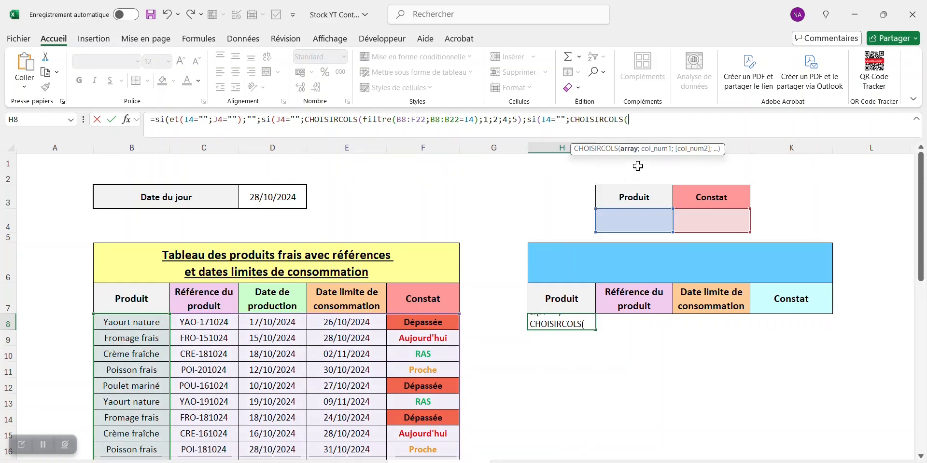
scroll(839, 392, down, 1)
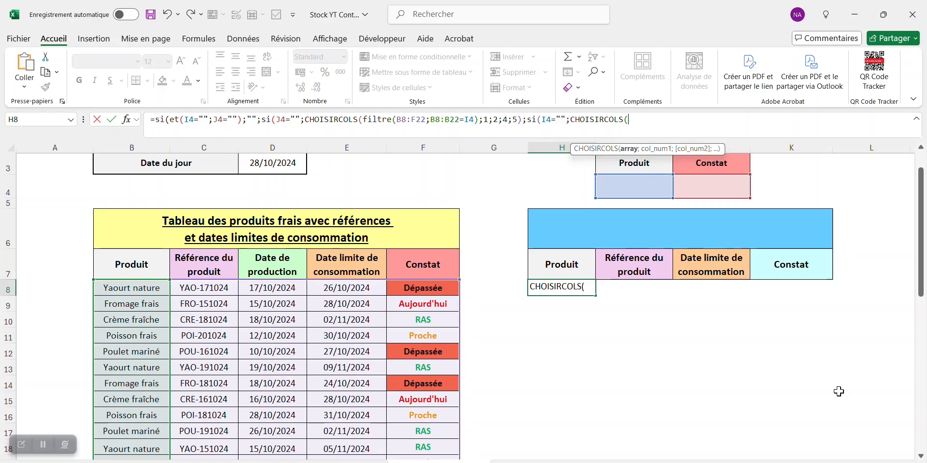
text(filtre)
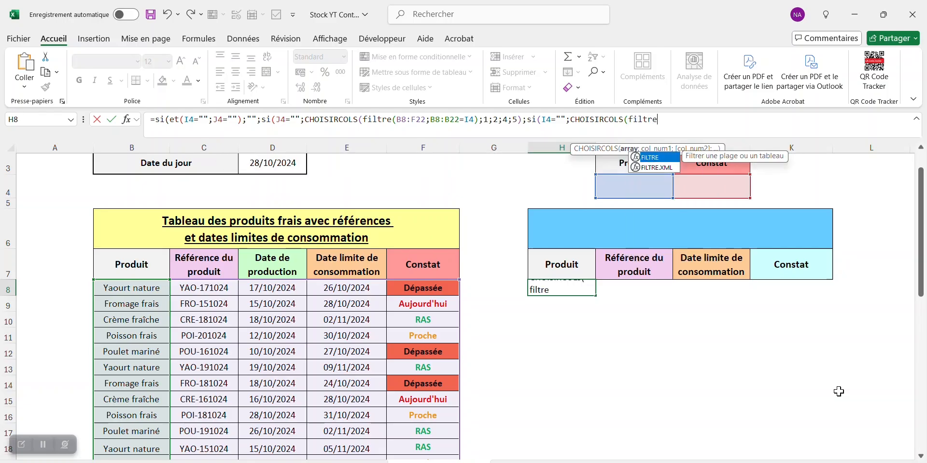
text(()
click(154, 288)
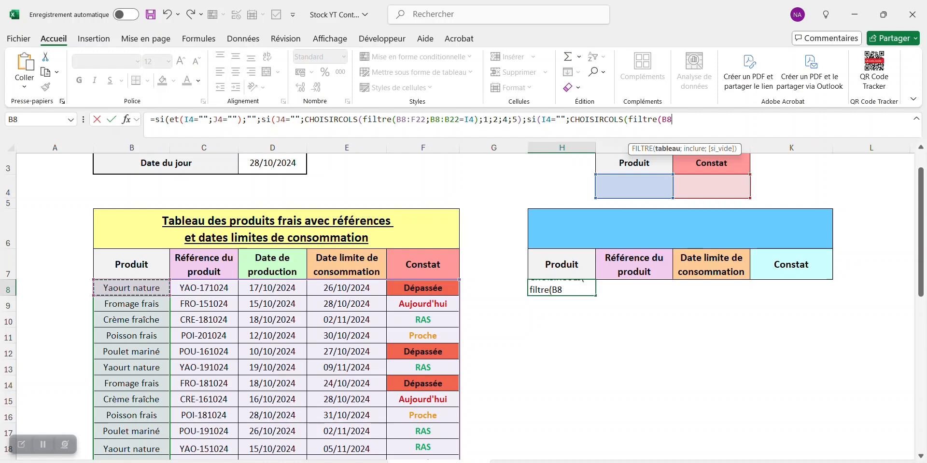
drag(153, 288, 454, 290)
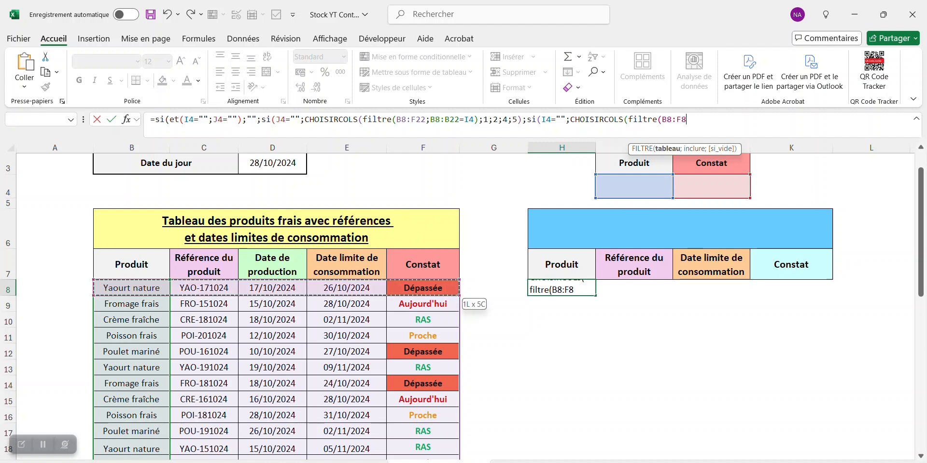
key(ctrl+shift+Down)
text(;)
Set this filtre criterion to F8:F22=J4, close the filtre function and add the separator
scroll(702, 354, up, 2)
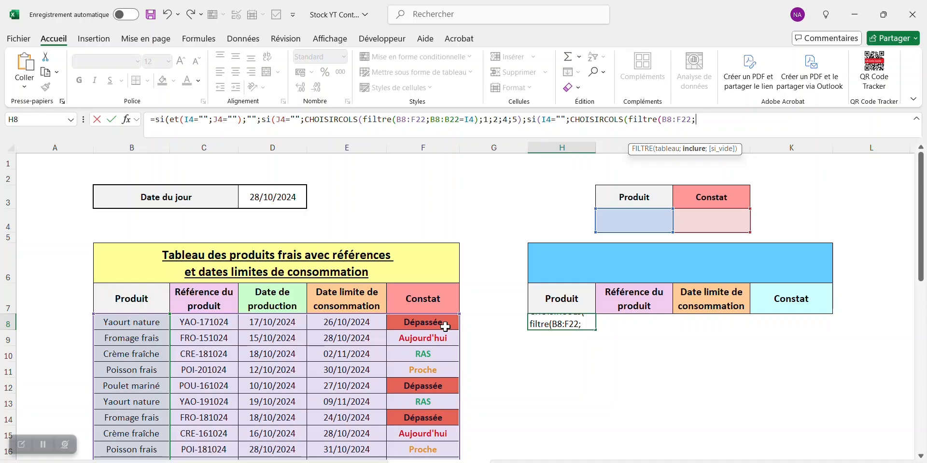
click(445, 328)
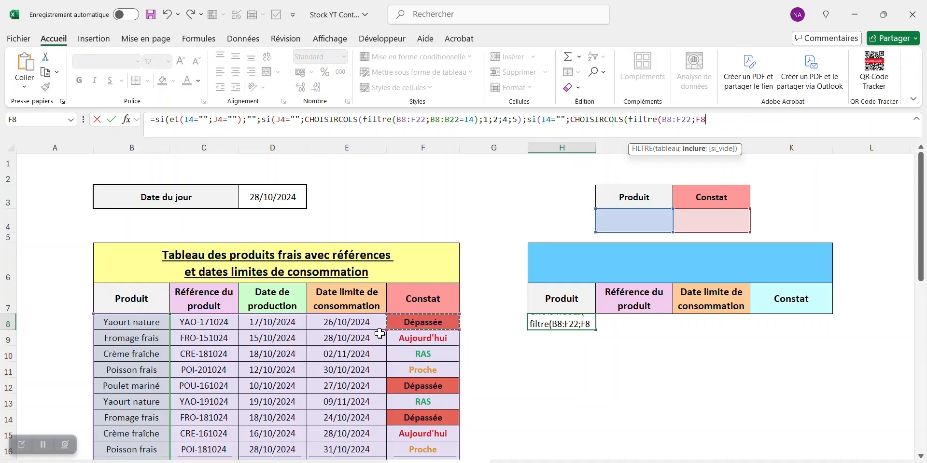
key(ctrl+shift+Down)
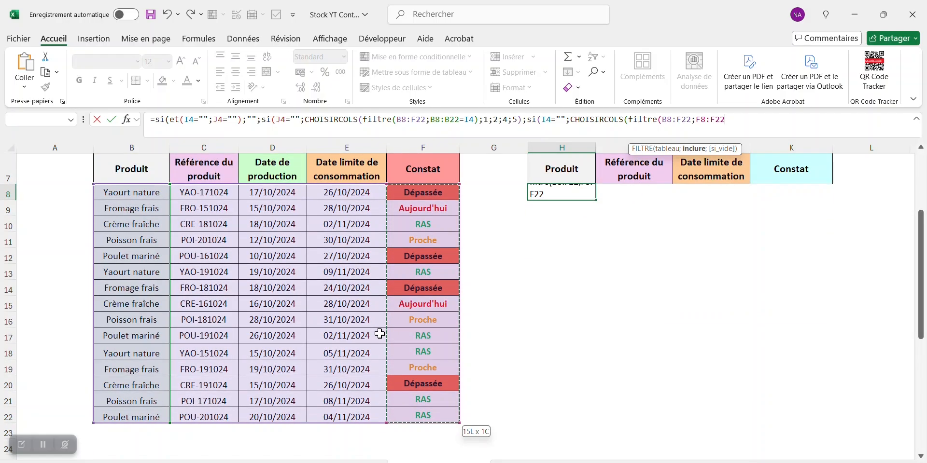
text(=)
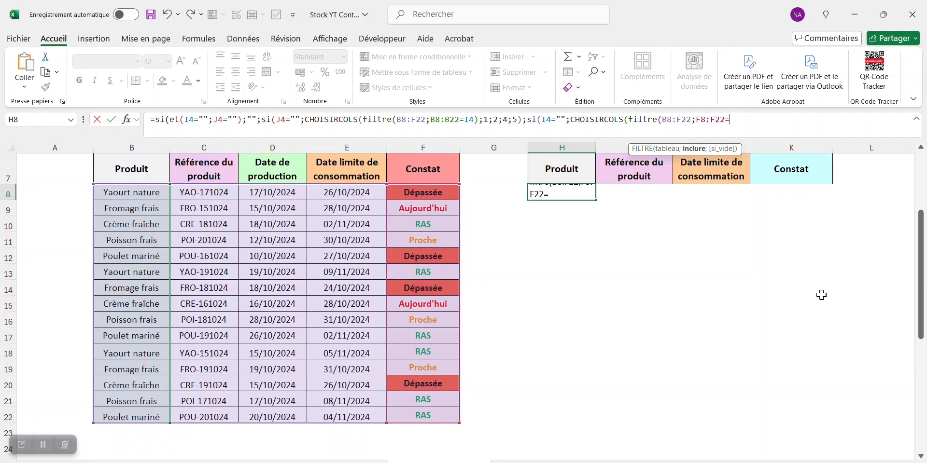
scroll(821, 295, up, 2)
click(719, 219)
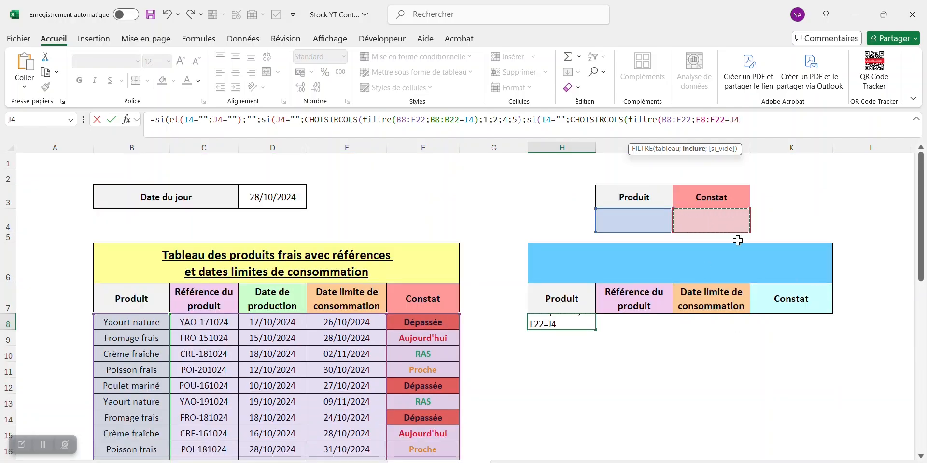
text();)
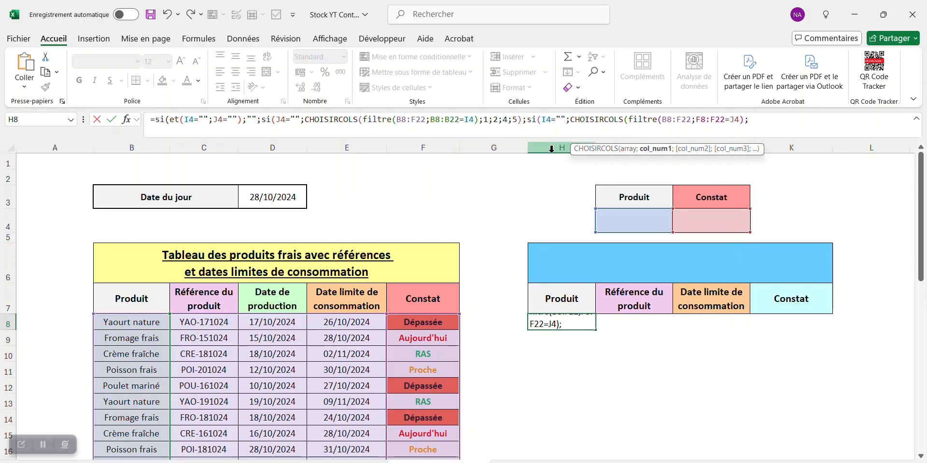
Give the second CHOISIRCOLS the column numbers 1;2;4;5, close it and add the separator for the last si's value-if-false argument
text(1;2)
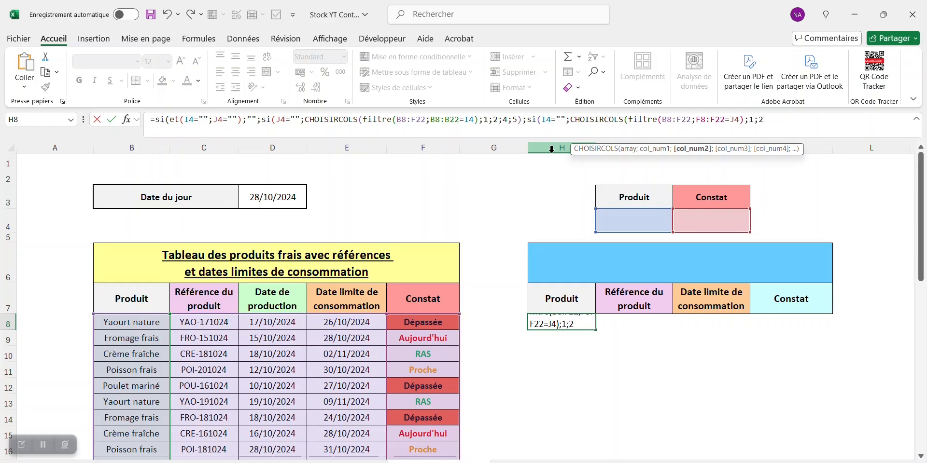
text(;4;5)
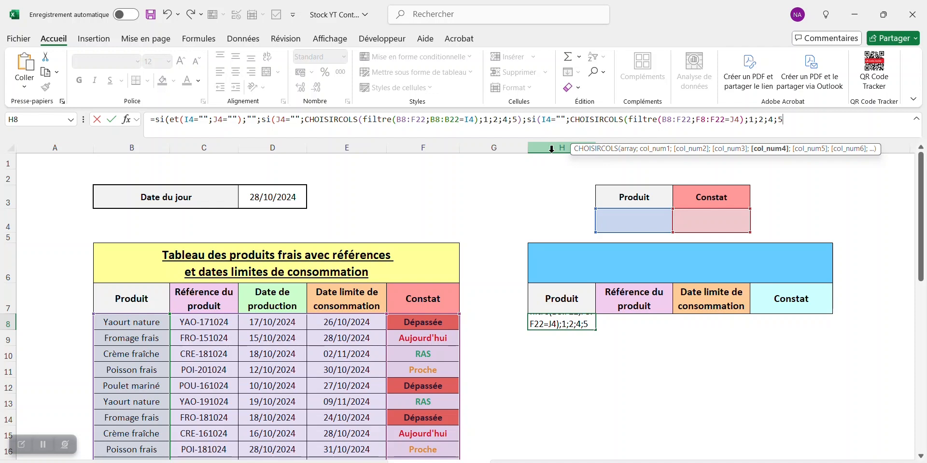
text();)
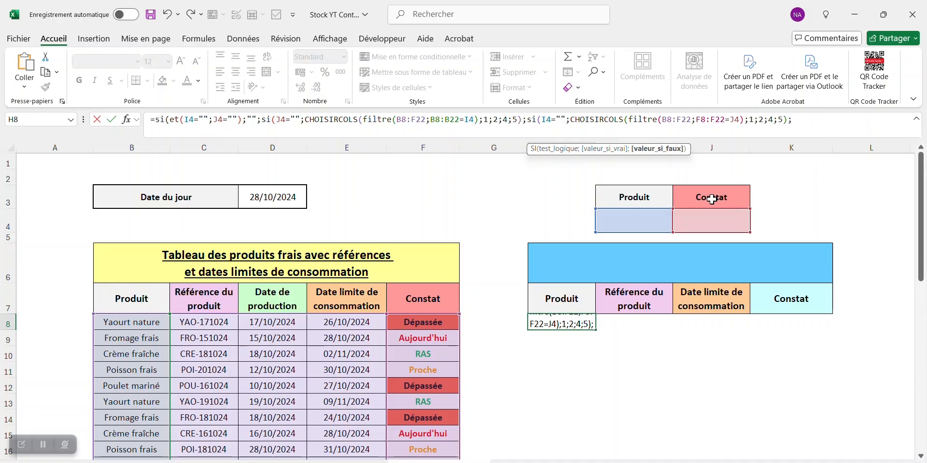
Add CHOISIRCOLS(filtre(B8:F22; to the H8 formula as the value when both Produit and Constat are chosen
text(choi)
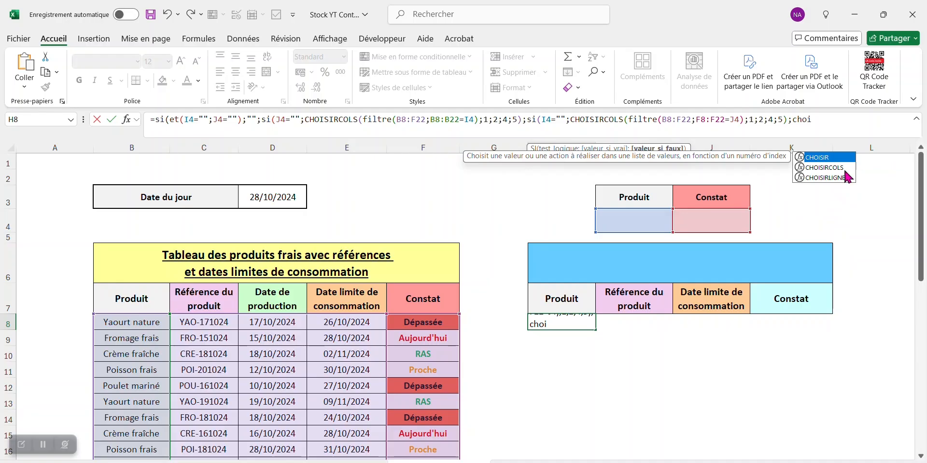
double_click(825, 168)
text(fi)
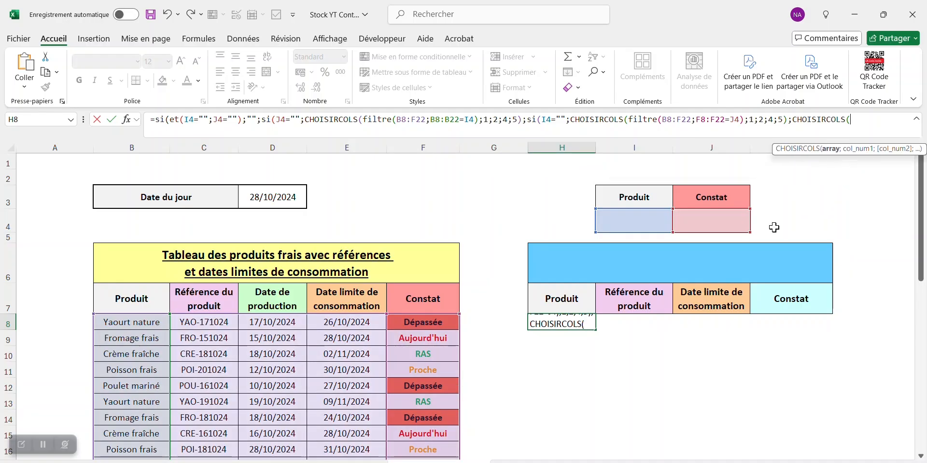
text(ltre)
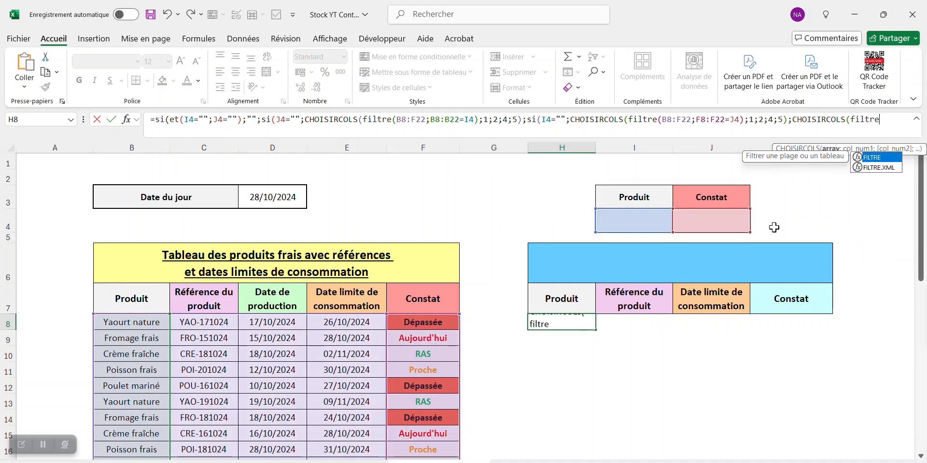
text(()
click(145, 322)
key(ctrl+shift+Right)
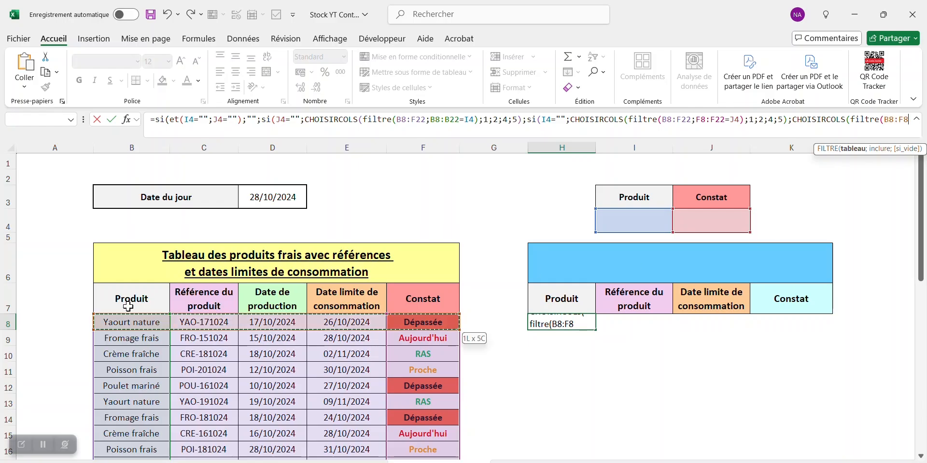
key(ctrl+shift+Down)
text(;)
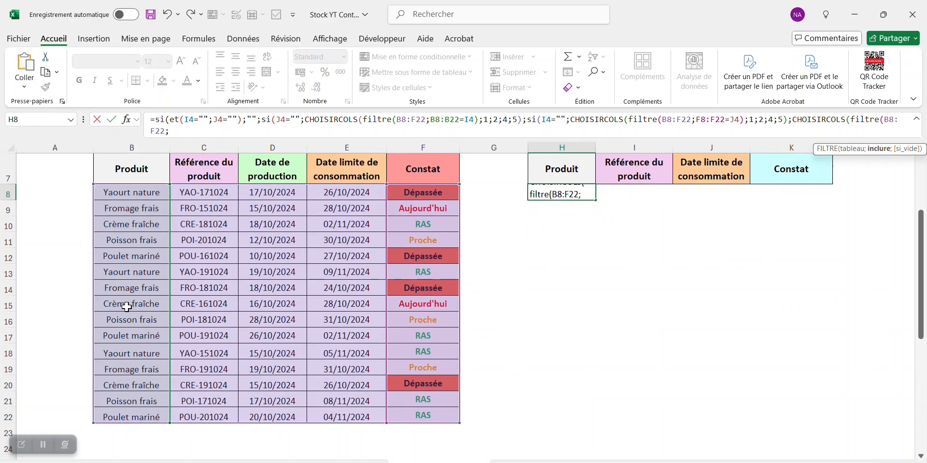
Enter (B8:B22=I4) as the first bracketed criterion of the last filtre function in H8
scroll(507, 234, up, 2)
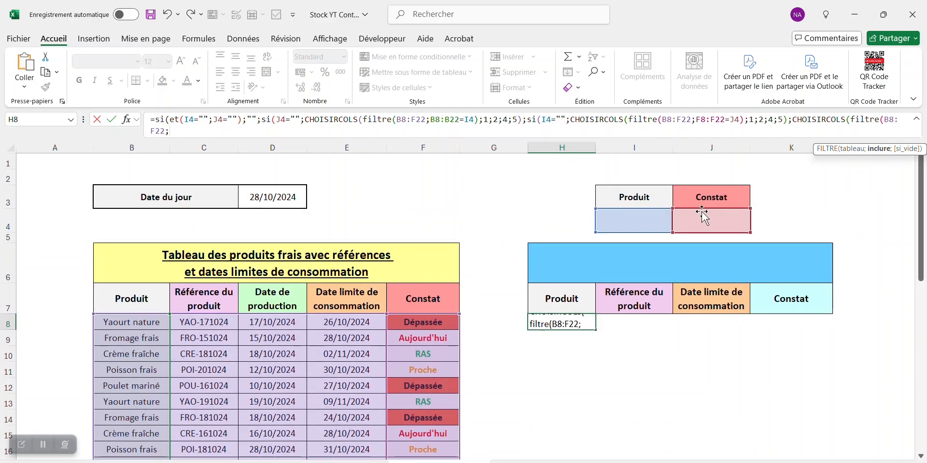
text(()
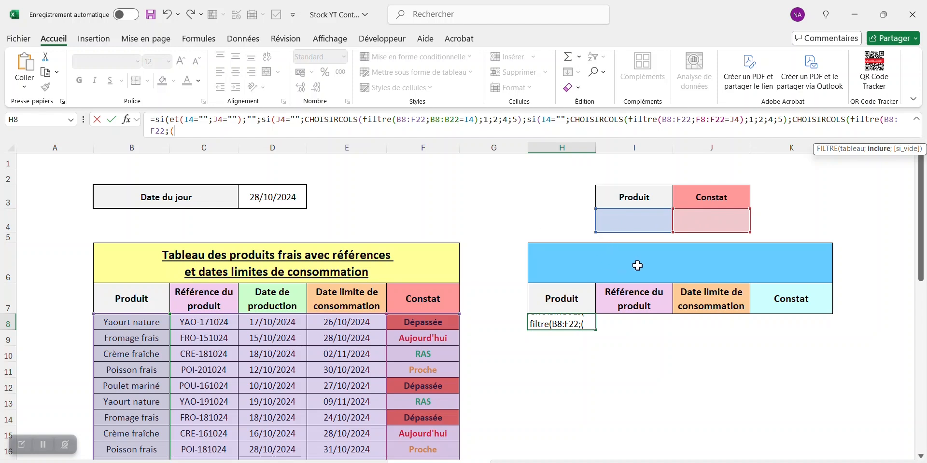
click(106, 322)
key(ctrl+shift+Down)
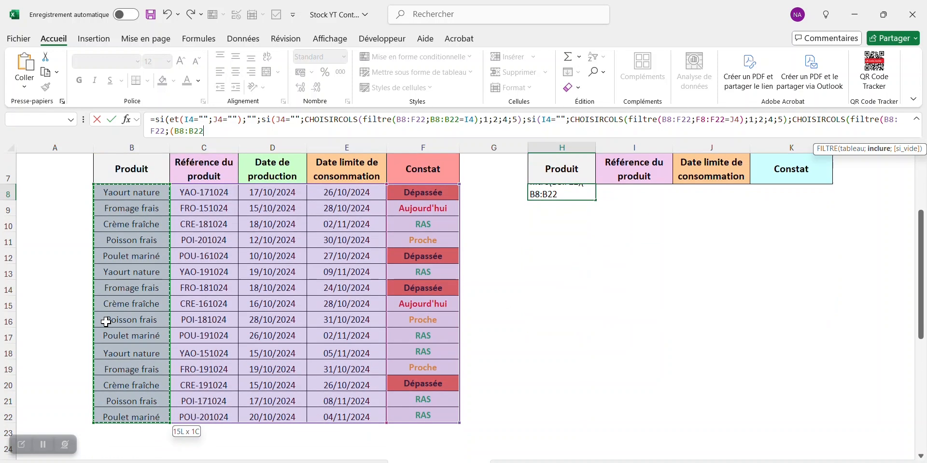
text(=)
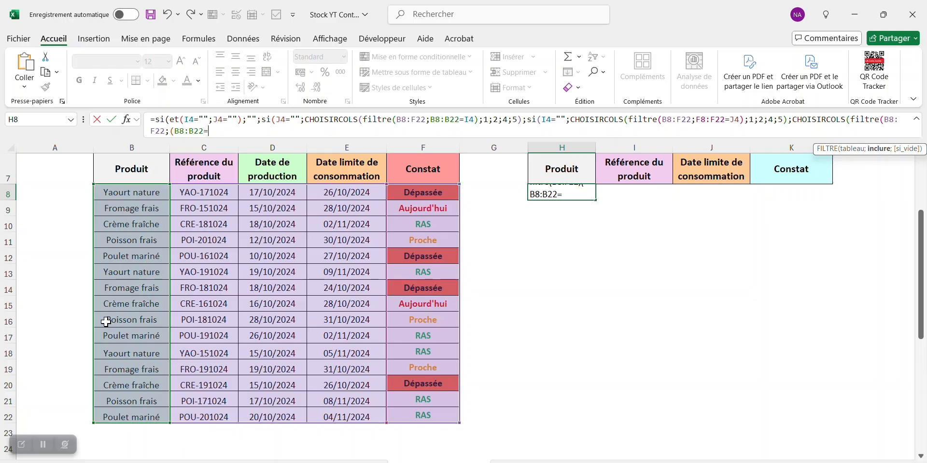
scroll(586, 312, up, 2)
click(625, 217)
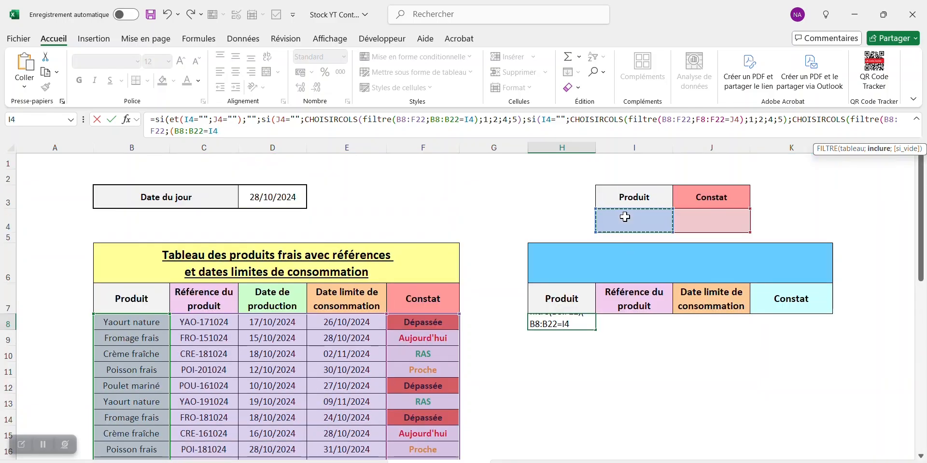
text())
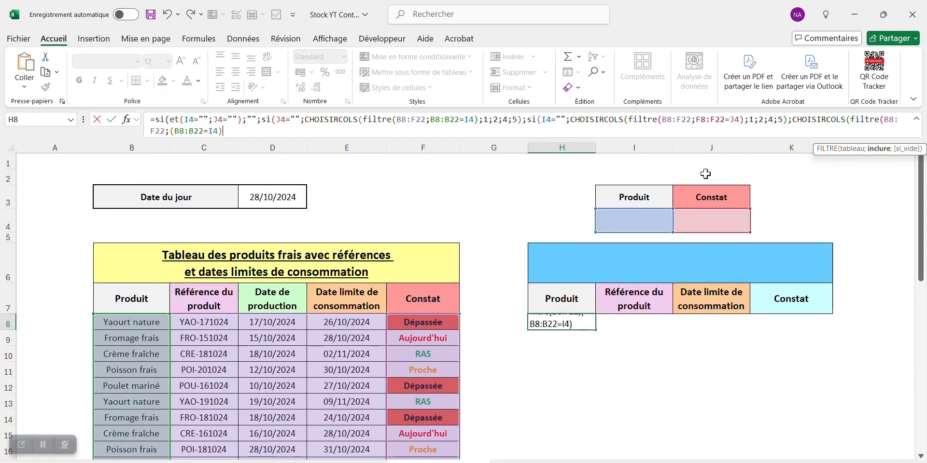
Multiply the Produit criterion by a second bracketed criterion, (F8:F22=J4), in the last filtre function
text(*)
click(437, 323)
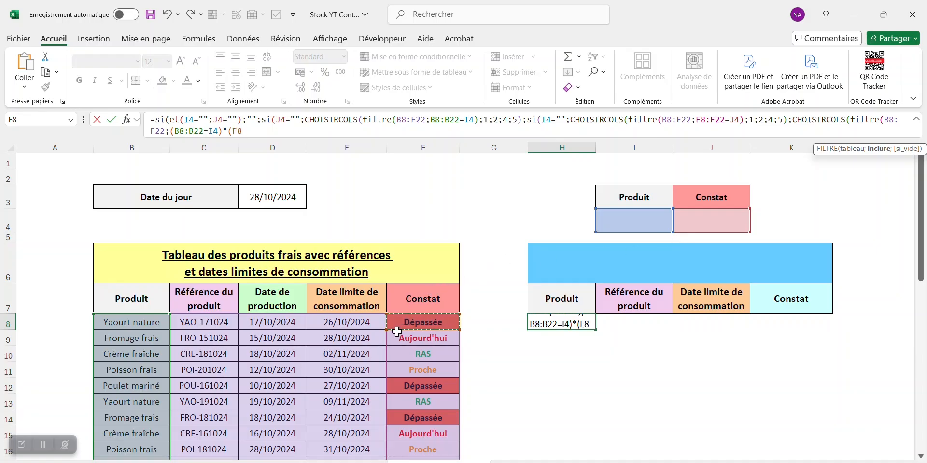
key(ctrl+shift+Down)
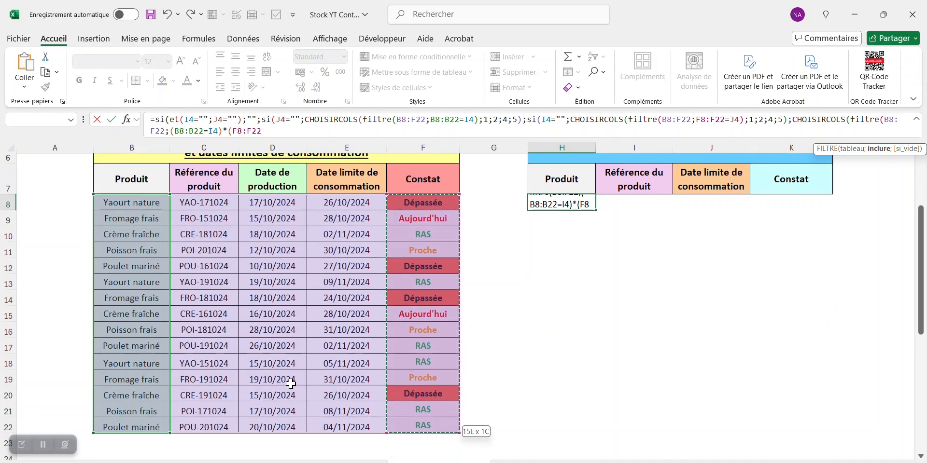
text(=)
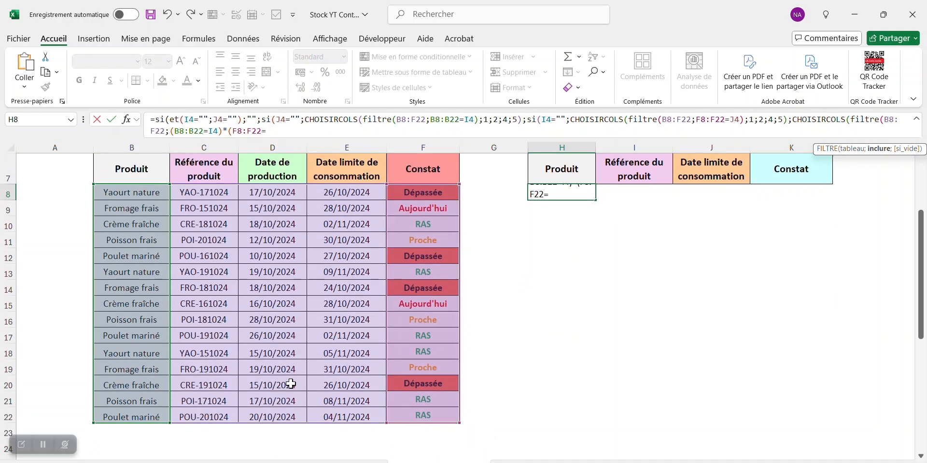
click(711, 221)
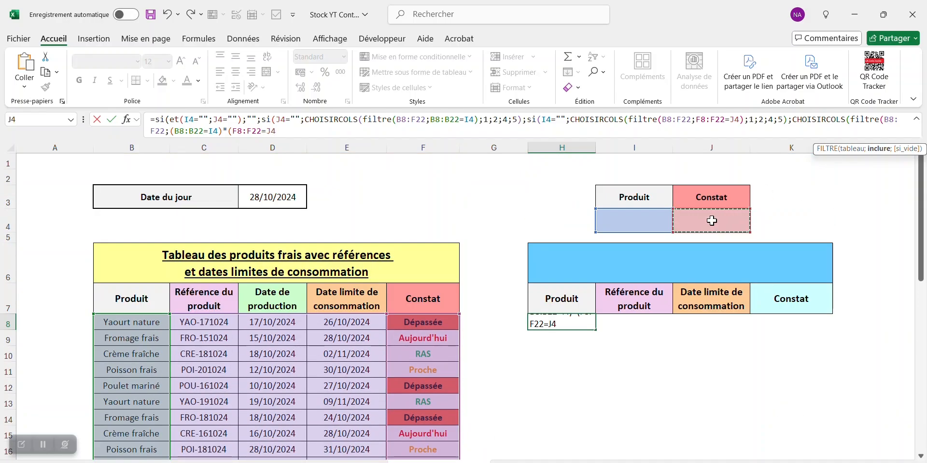
text())
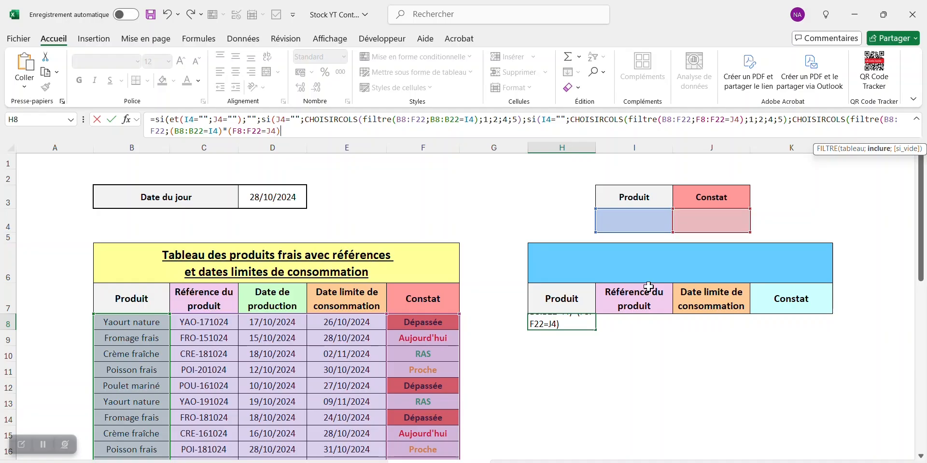
Close the last filtre, give its CHOISIRCOLS the column numbers 1;2;4;5, close all remaining brackets and commit the H8 formula
text())
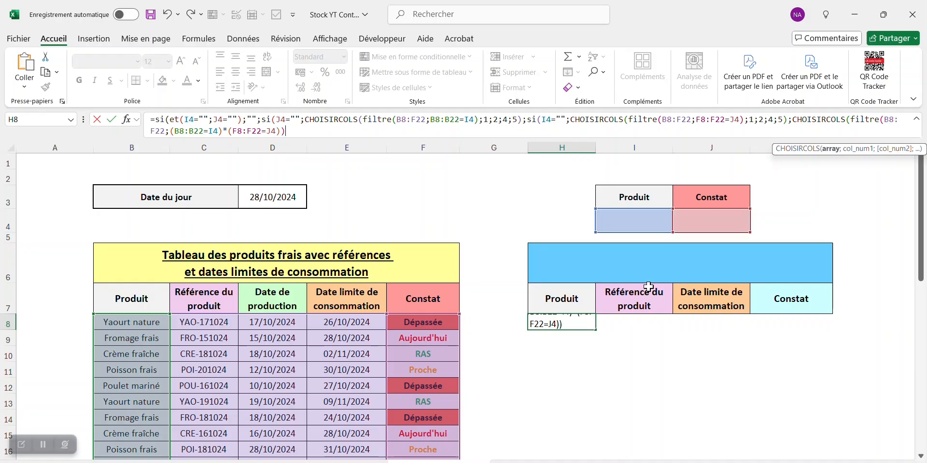
text(;)
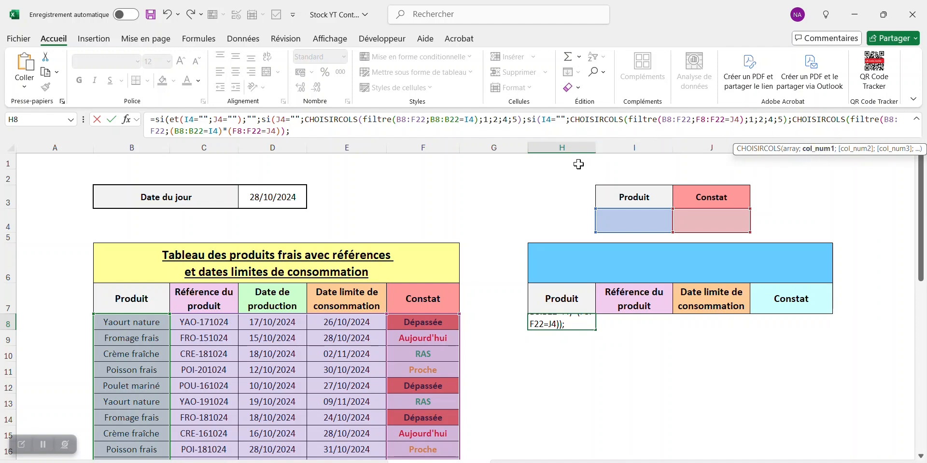
text(1;)
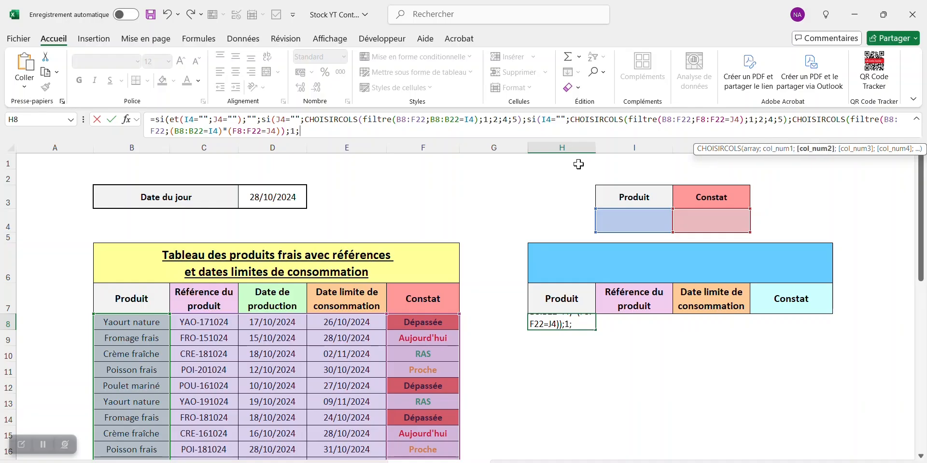
text(2;4;)
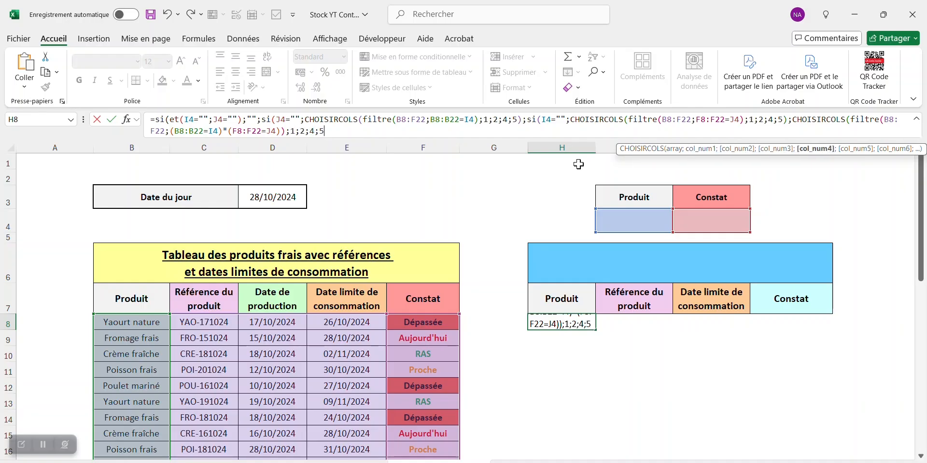
text(5))
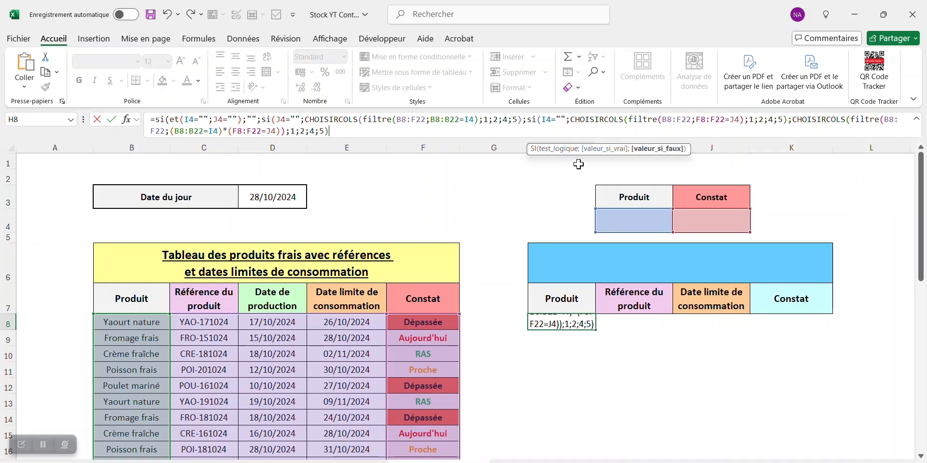
text())
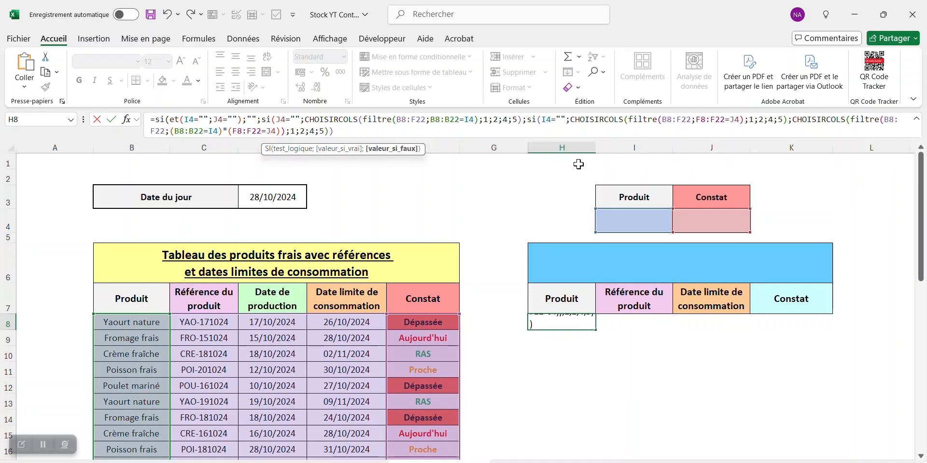
text()))
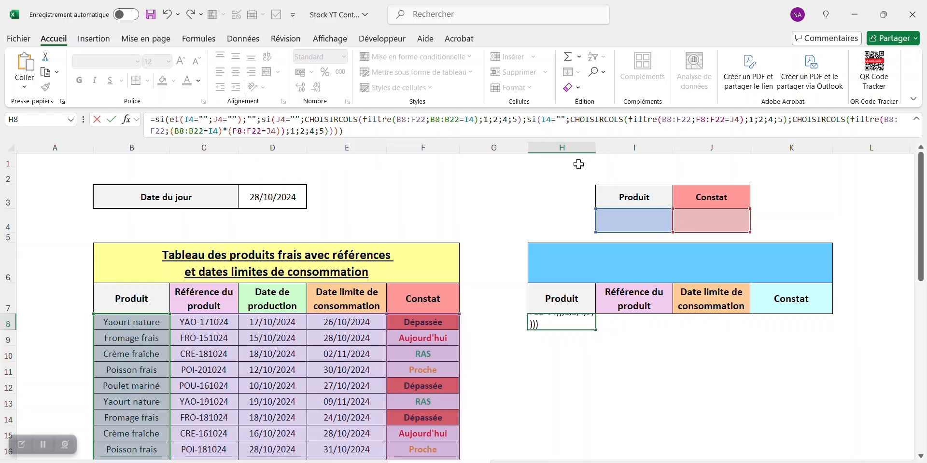
key(Return)
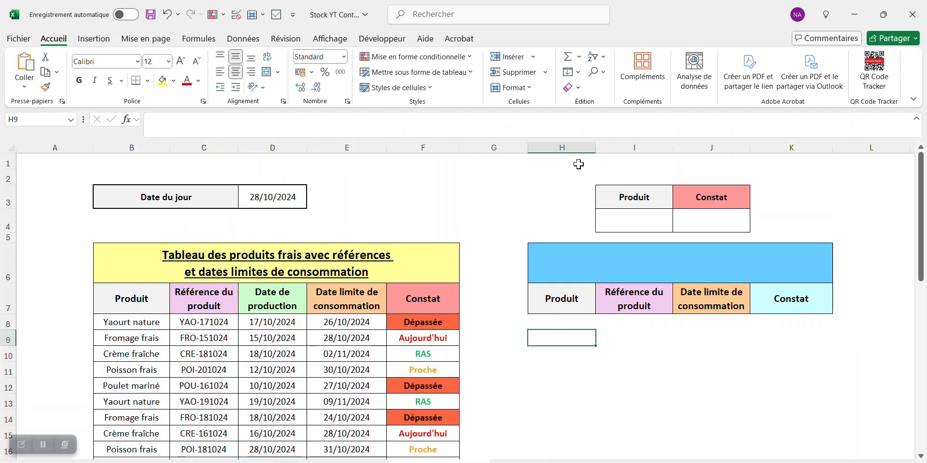
Review the H8 formula and its opening SI(ET(I4="";J4="") test that handles both empty drop-downs
click(562, 320)
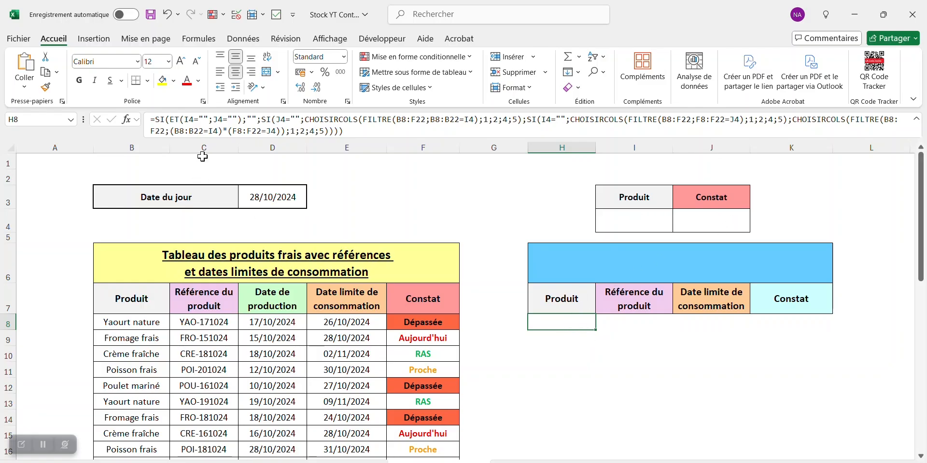
click(241, 119)
drag(241, 119, 162, 121)
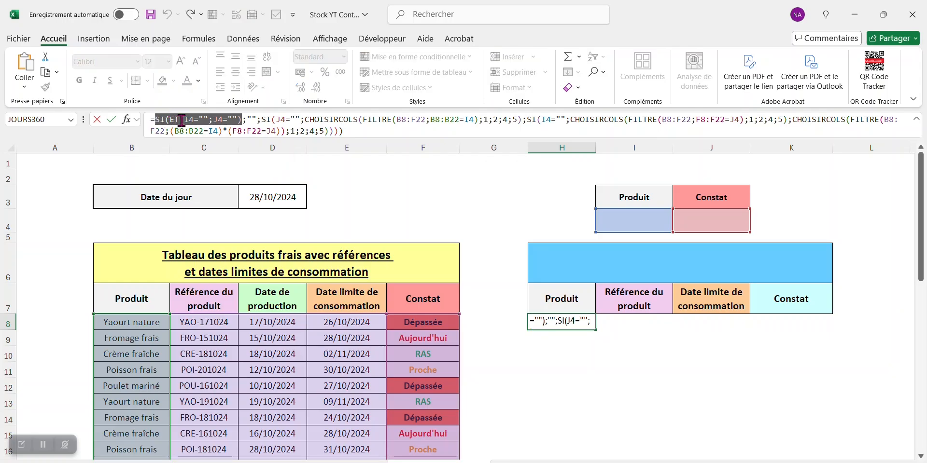
key(Return)
click(564, 324)
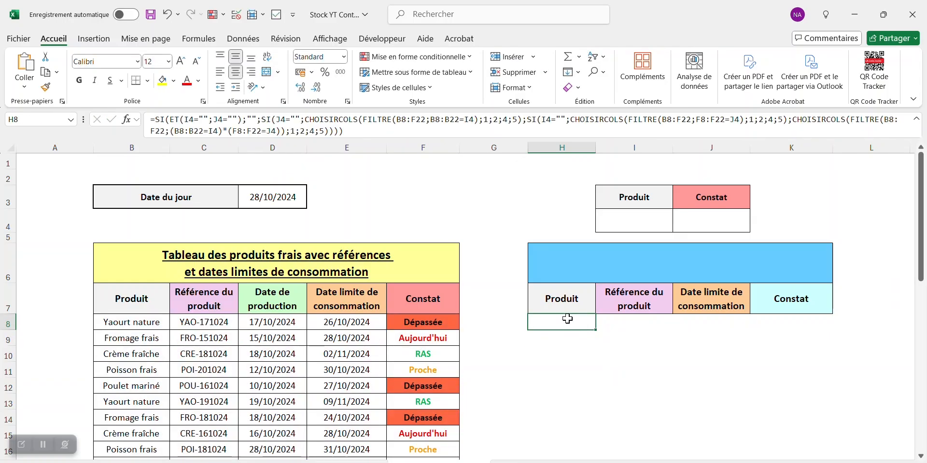
click(646, 222)
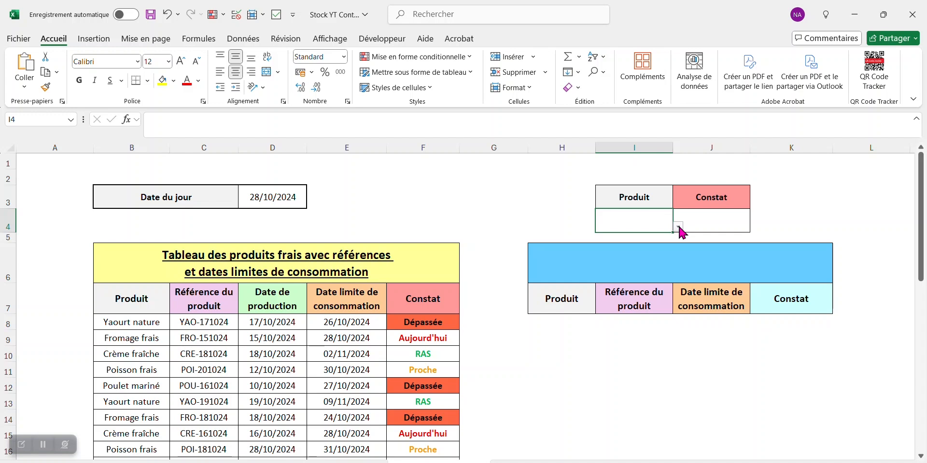
click(570, 307)
click(646, 260)
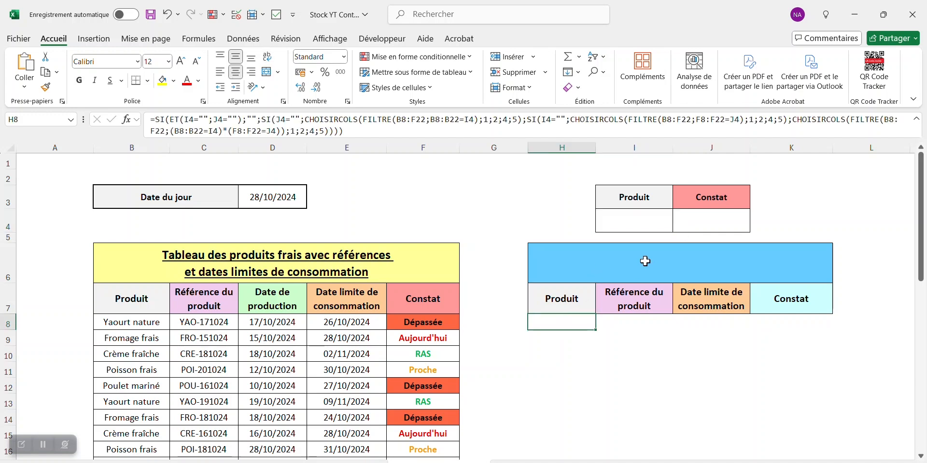
Choose Crème fraîche as the Produit in I4
click(660, 220)
click(678, 227)
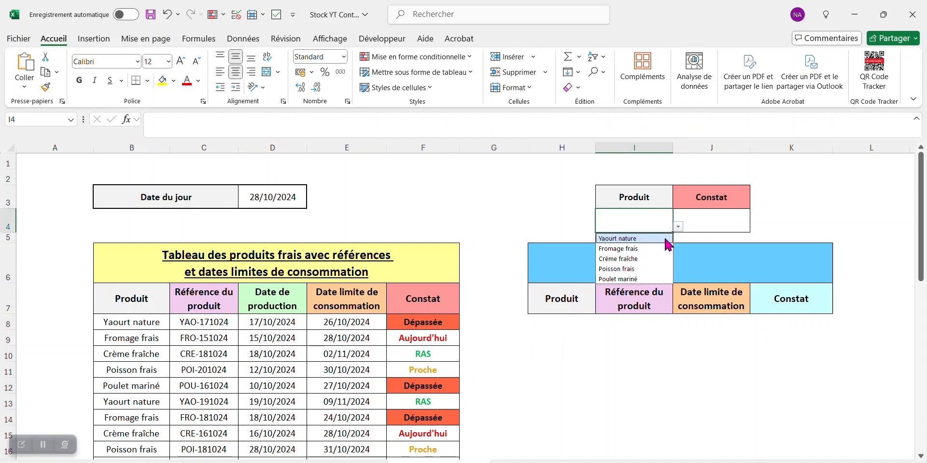
click(644, 258)
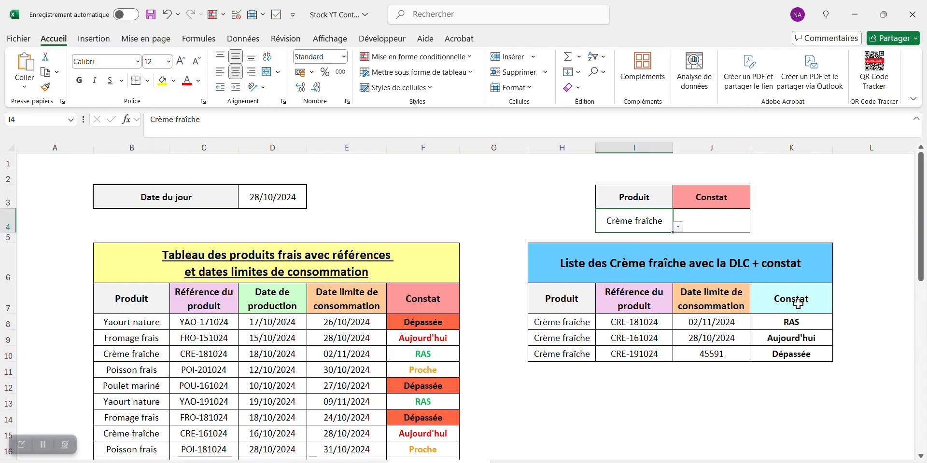
Apply the short date format to the filtered list's Date limite de consommation column from J8 downward
scroll(753, 301, down, 1)
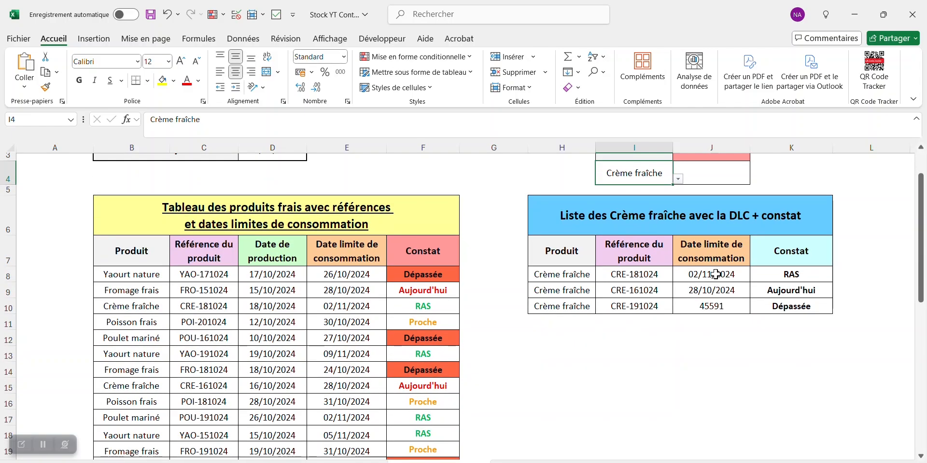
drag(716, 273, 720, 368)
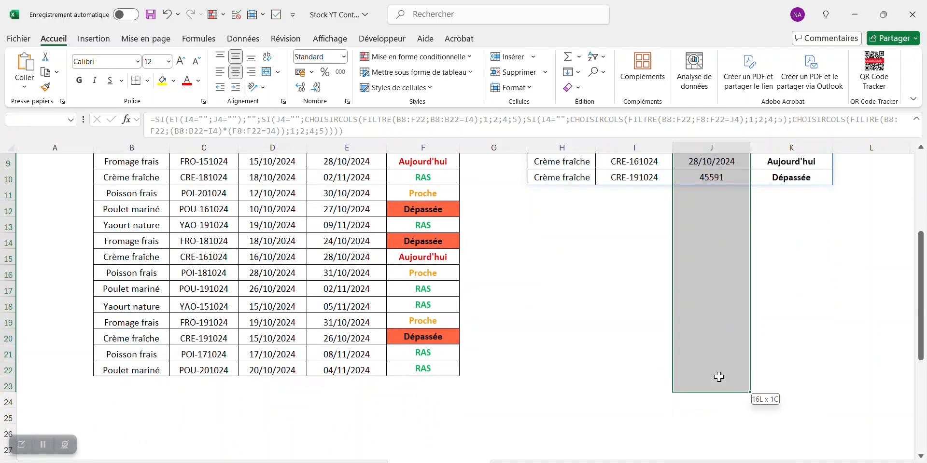
scroll(563, 317, up, 3)
click(343, 56)
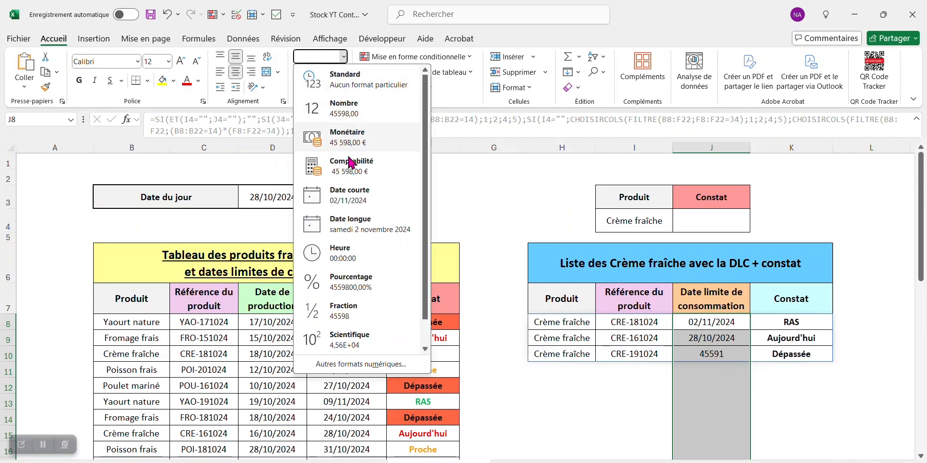
click(351, 194)
click(850, 198)
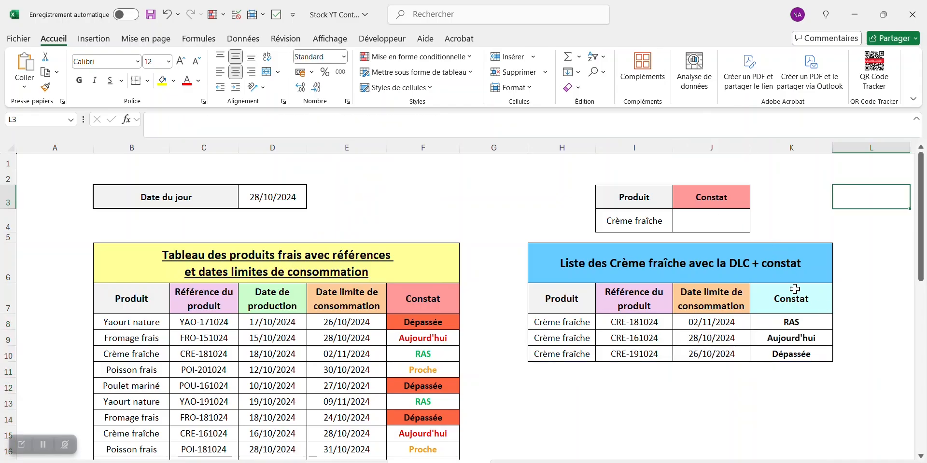
Copy the formatting of Constat cell F8 onto the filtered list's Constat cells K8:K22
click(444, 323)
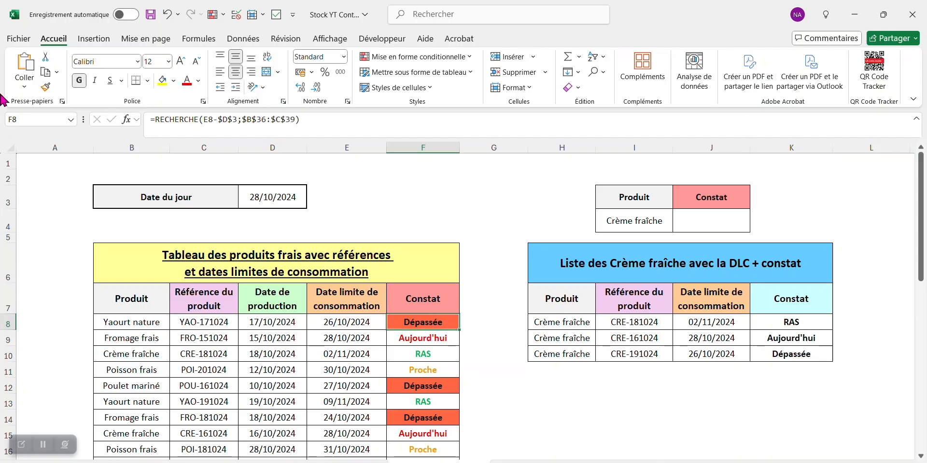
click(46, 88)
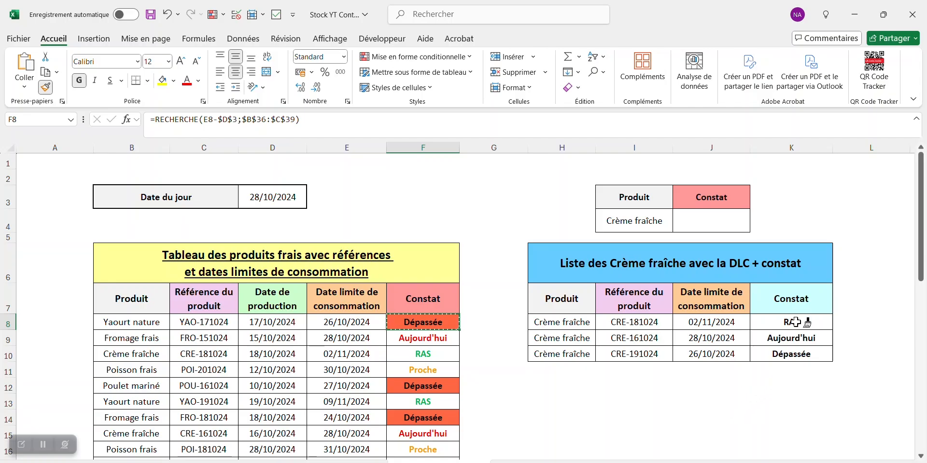
mouse_move(796, 323)
mouse_down()
mouse_move(797, 456)
mouse_move(798, 423)
mouse_move(799, 434)
mouse_move(811, 406)
mouse_move(799, 389)
mouse_up()
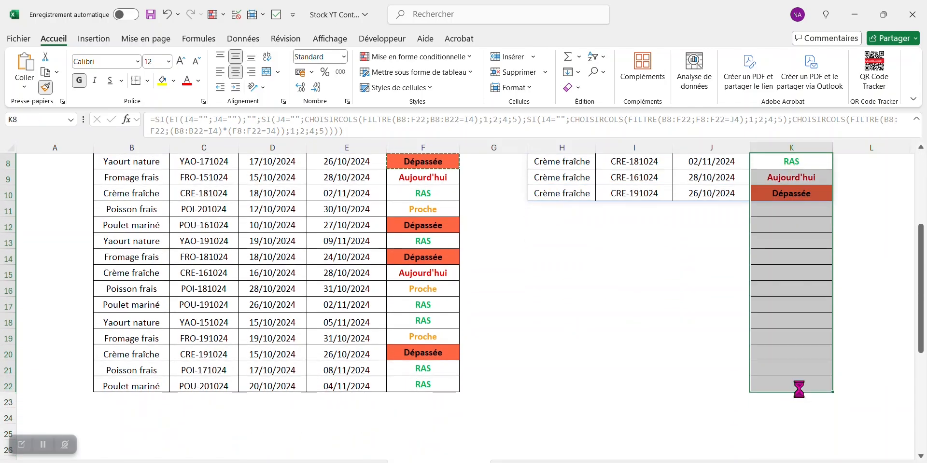
Remove the copied borders from the empty Constat cells below the filtered list, from K11 downward
scroll(805, 373, up, 2)
drag(803, 307, 803, 430)
scroll(804, 431, up, 2)
click(147, 80)
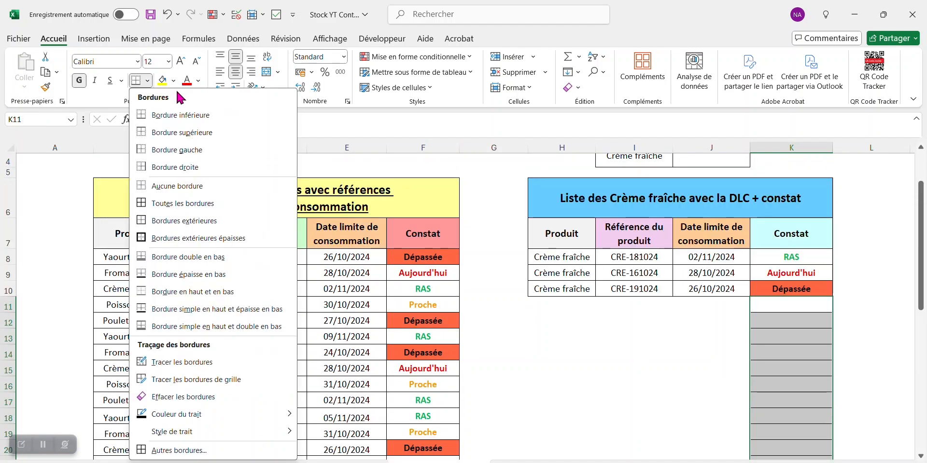
click(193, 203)
click(870, 256)
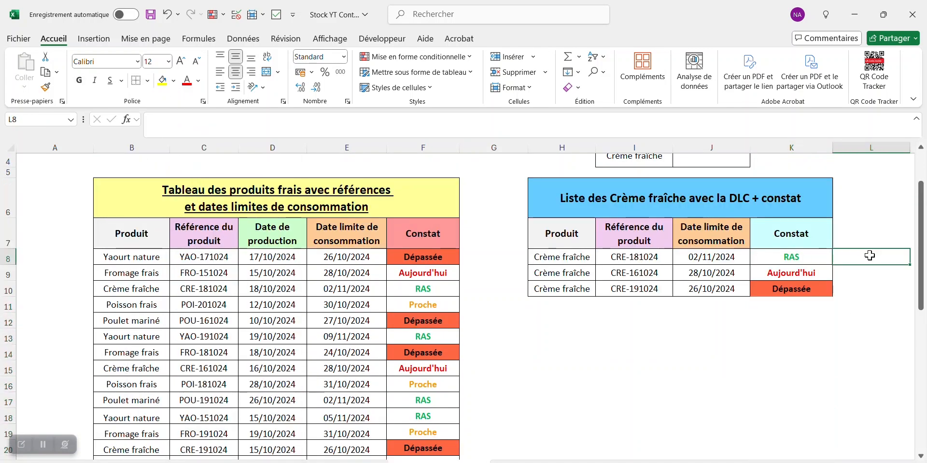
click(809, 303)
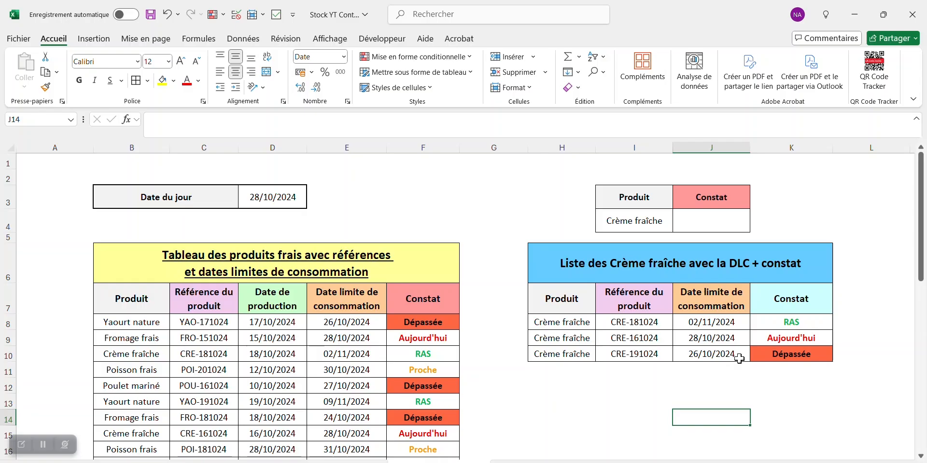
Test the Produit filter in I4 with Poisson frais, Fromage frais, Poulet mariné and Yaourt nature in turn
click(668, 223)
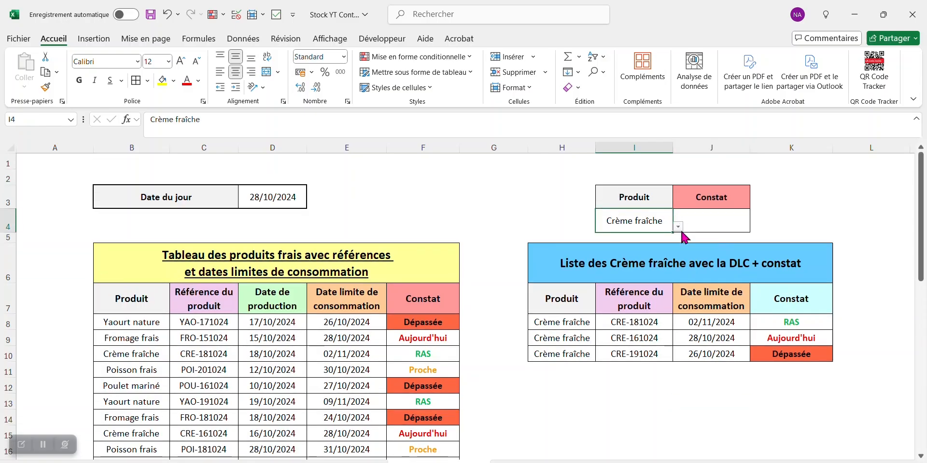
click(679, 227)
click(651, 269)
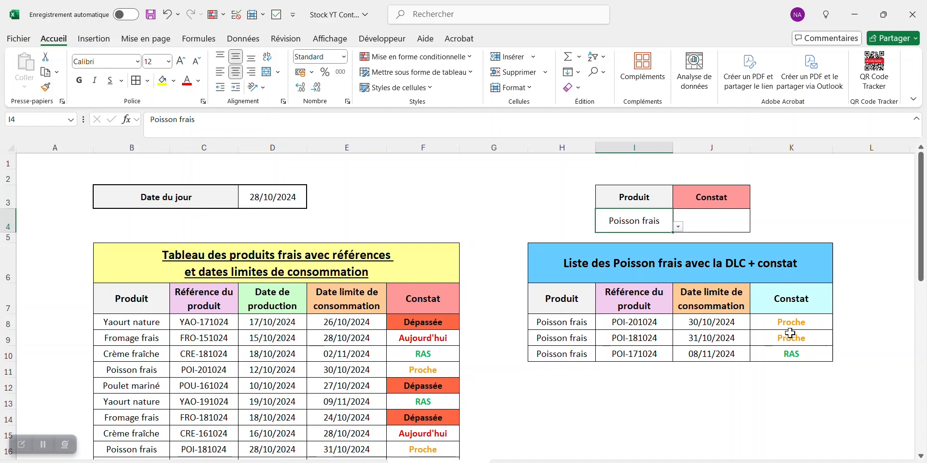
click(679, 227)
click(658, 250)
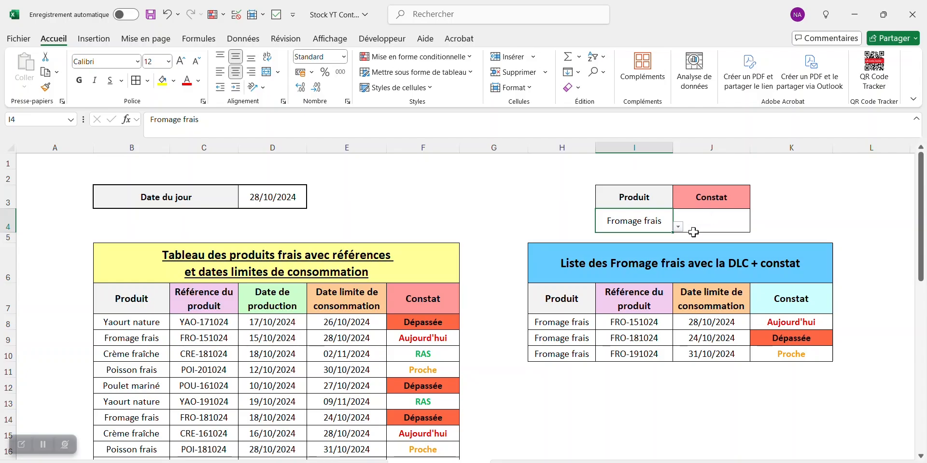
click(678, 227)
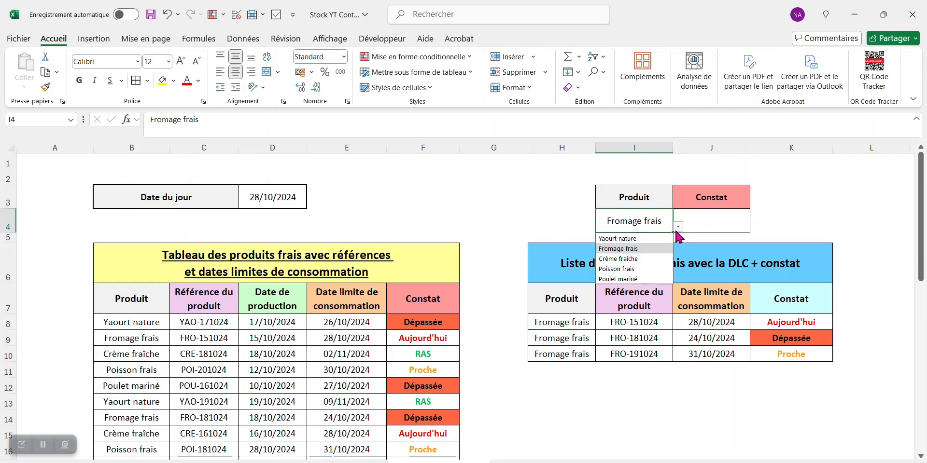
click(664, 256)
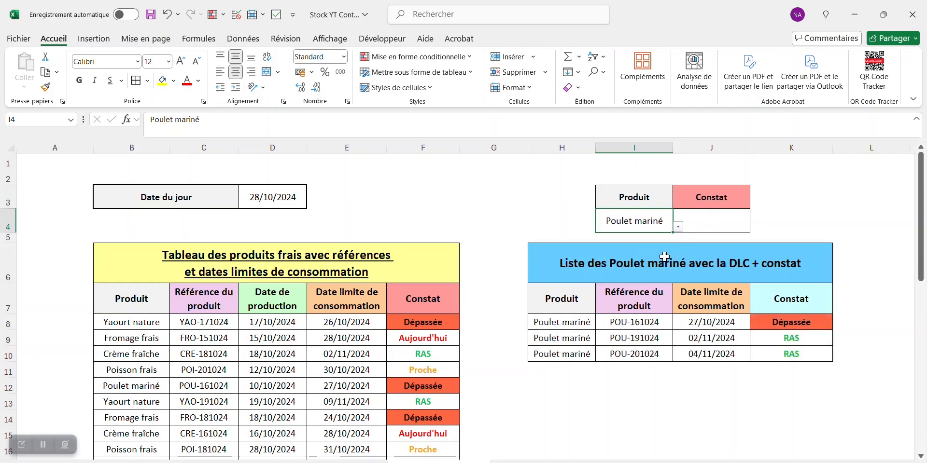
click(678, 228)
click(660, 238)
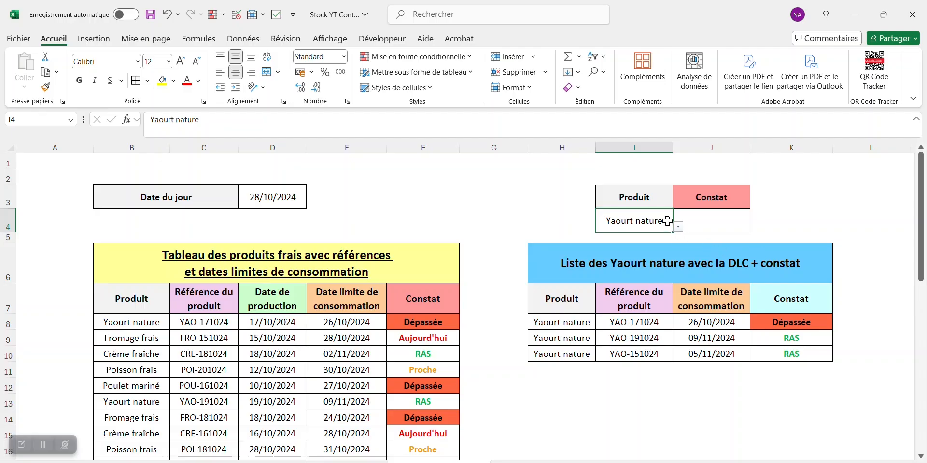
Clear the Produit choice in I4 and remove all borders from the emptied list cells H8:K10
key(Delete)
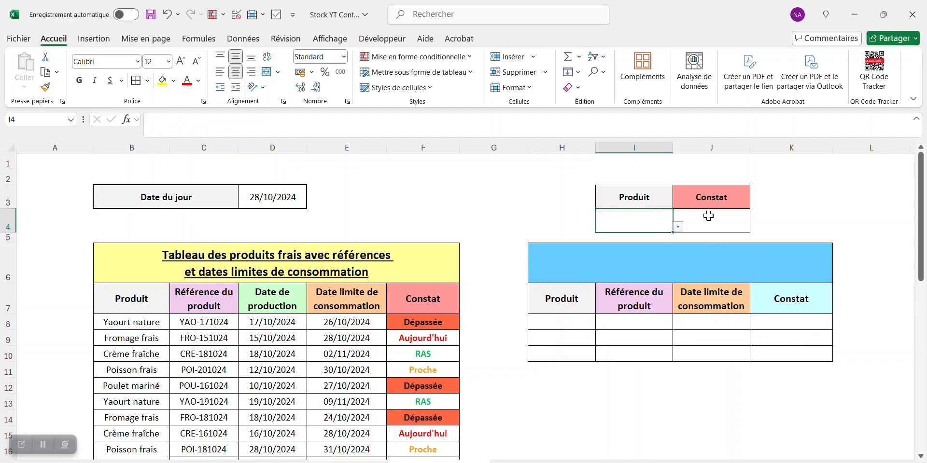
drag(562, 322, 828, 352)
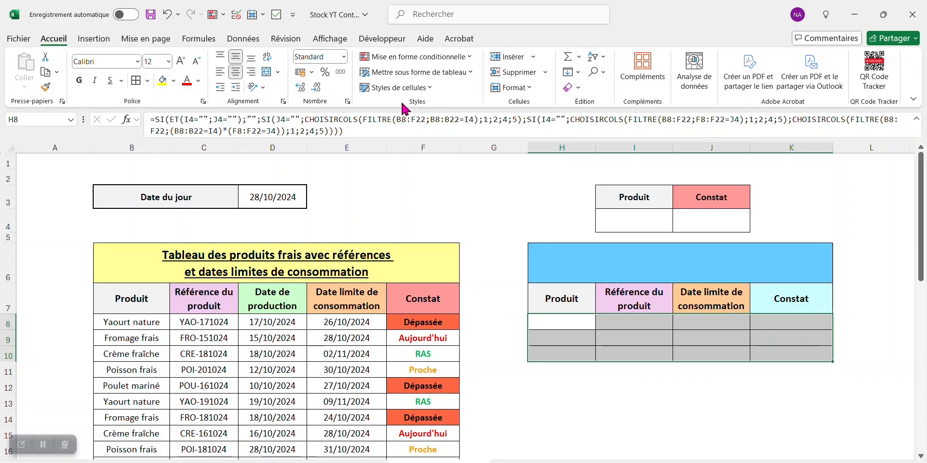
click(148, 80)
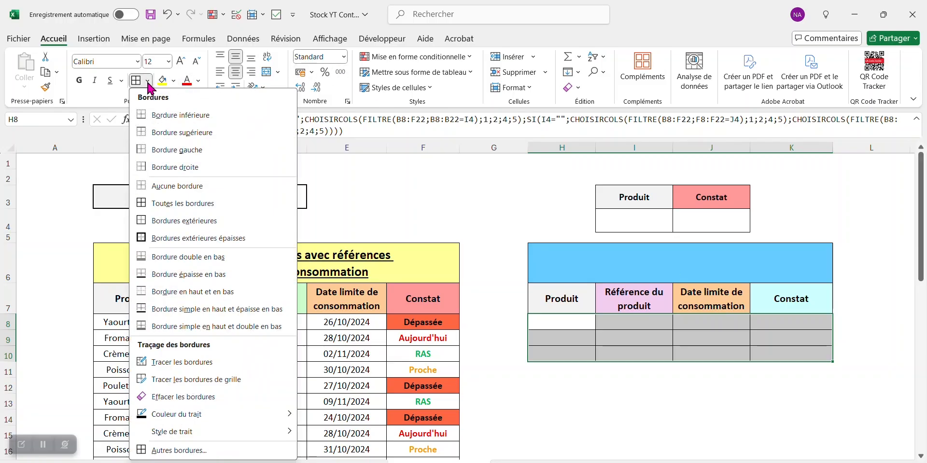
click(226, 188)
click(642, 383)
click(562, 354)
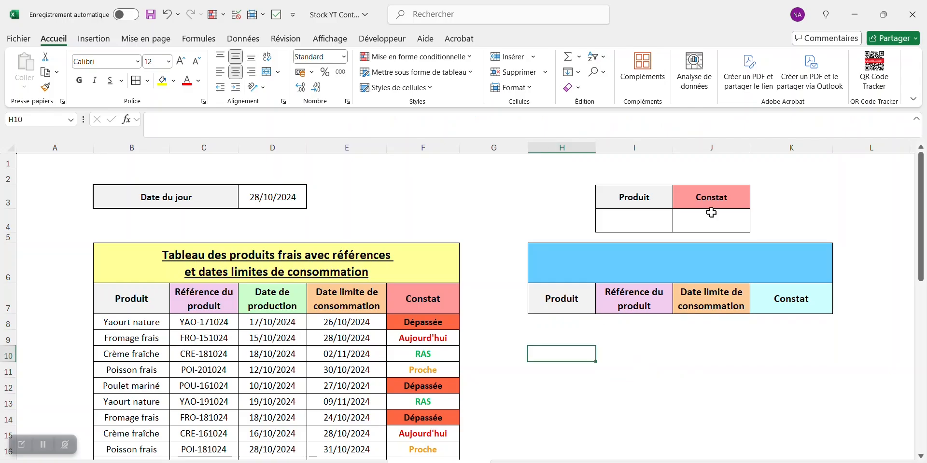
Filter the list by Constat Dépassée in J4 and check the listed products and references
click(702, 214)
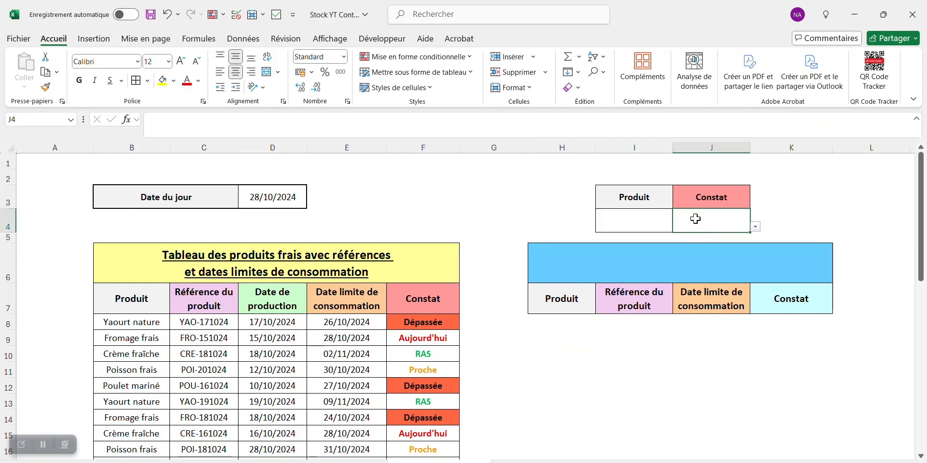
click(756, 227)
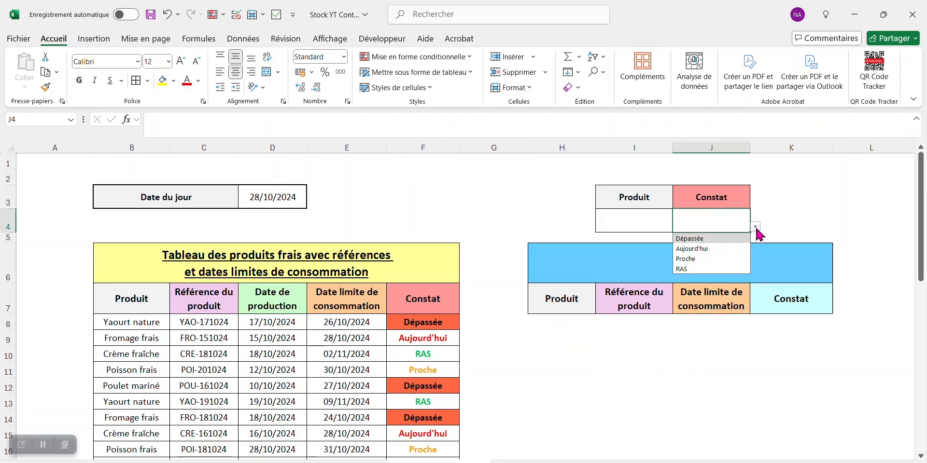
click(728, 238)
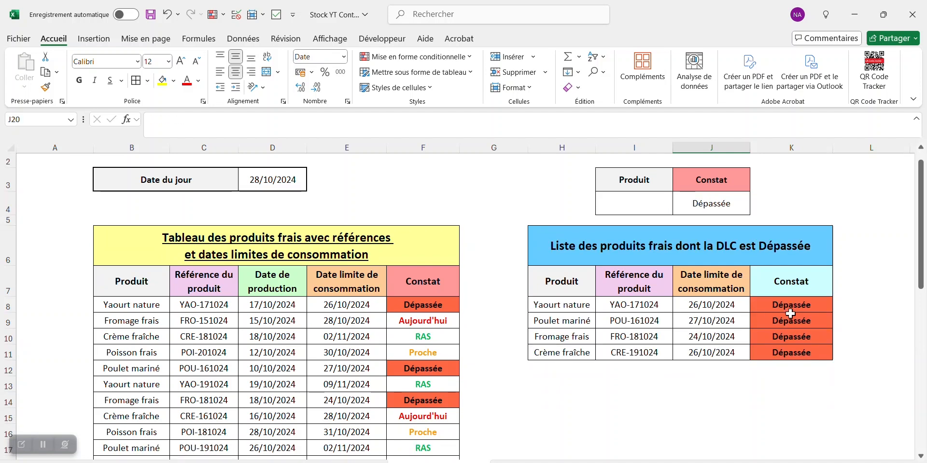
click(585, 308)
click(660, 311)
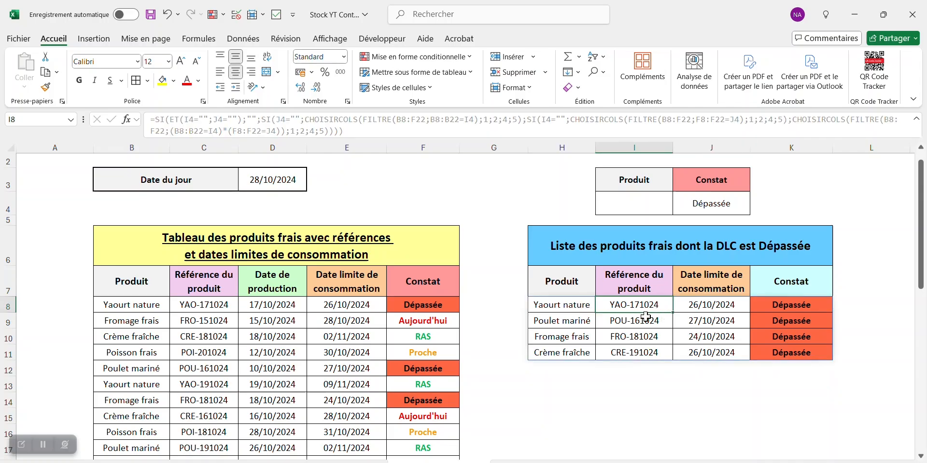
click(588, 325)
click(590, 342)
click(591, 358)
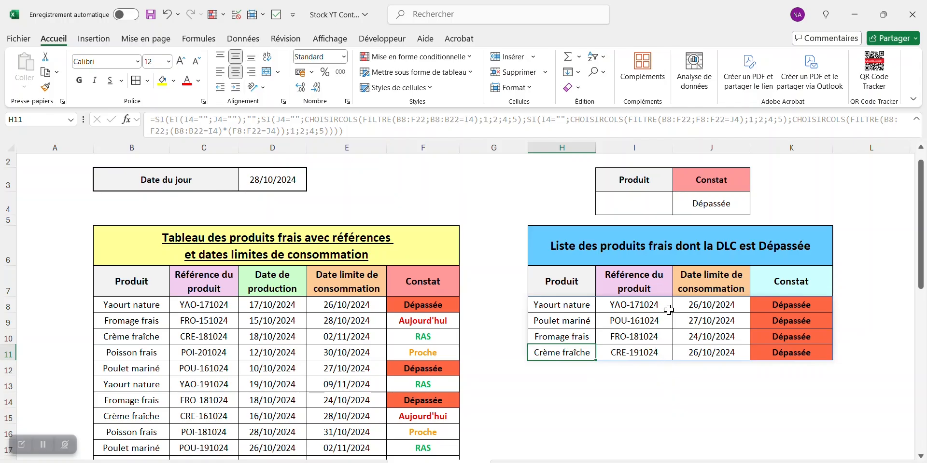
Test the Constat filter in J4 with Aujourd'hui, Proche and RAS in turn
click(684, 209)
click(754, 210)
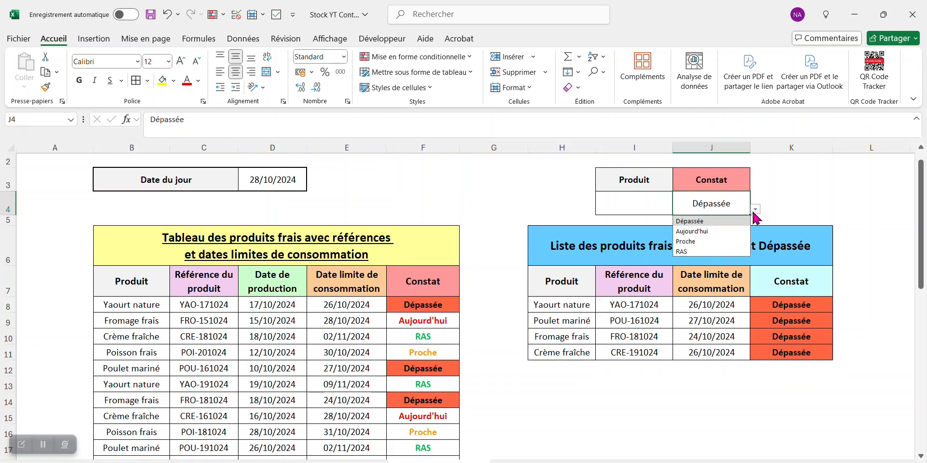
click(731, 231)
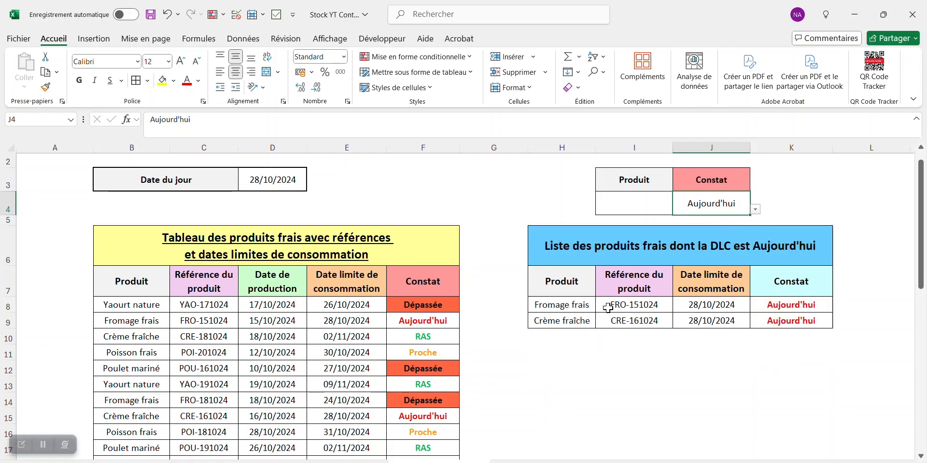
click(755, 210)
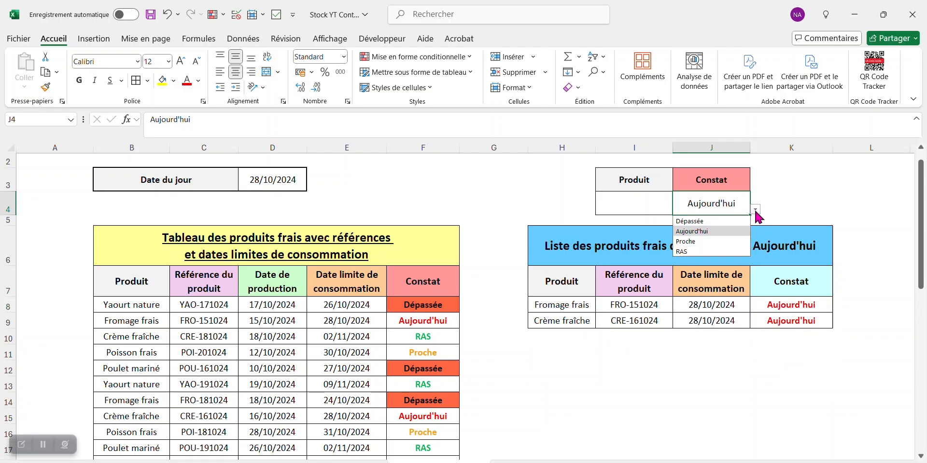
click(738, 240)
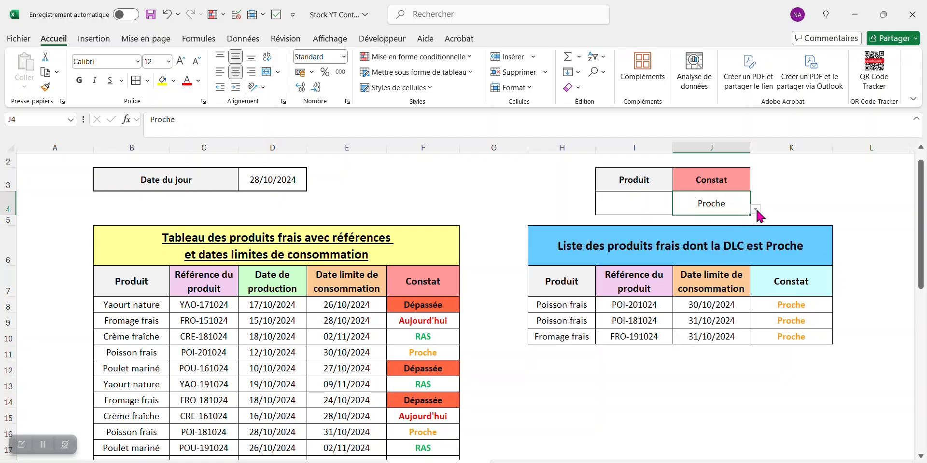
click(755, 209)
click(724, 249)
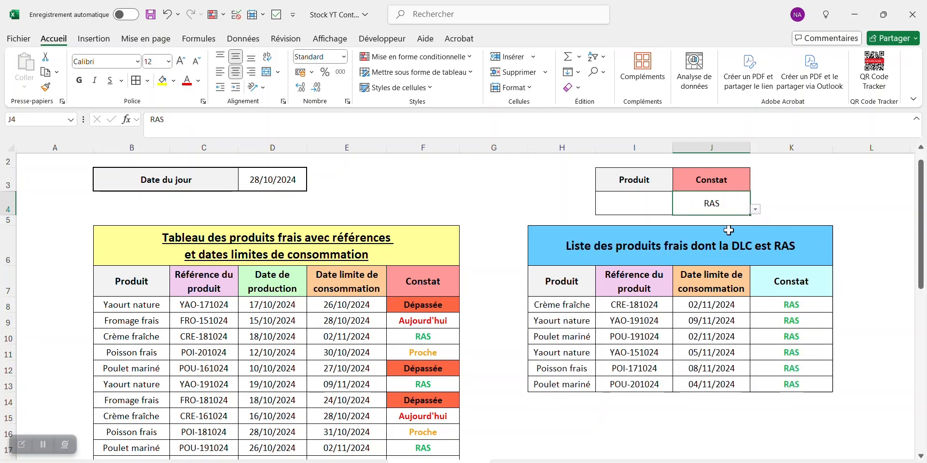
Set Constat to Dépassée and test it combined with Produit Yaourt nature, Fromage frais, Crème fraîche and Poisson frais in turn
click(755, 210)
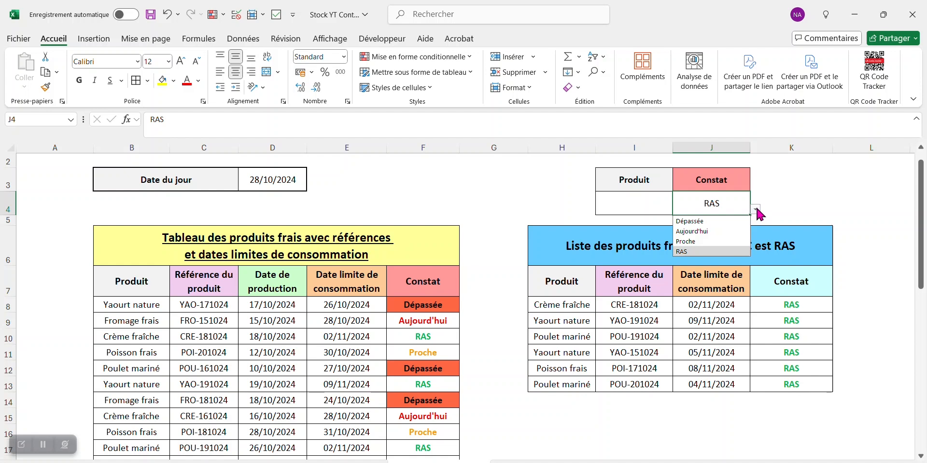
click(737, 221)
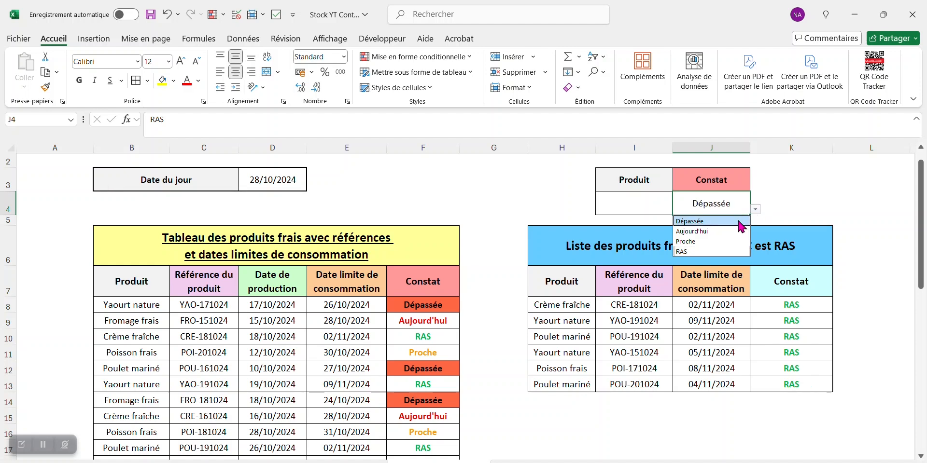
click(662, 210)
click(678, 209)
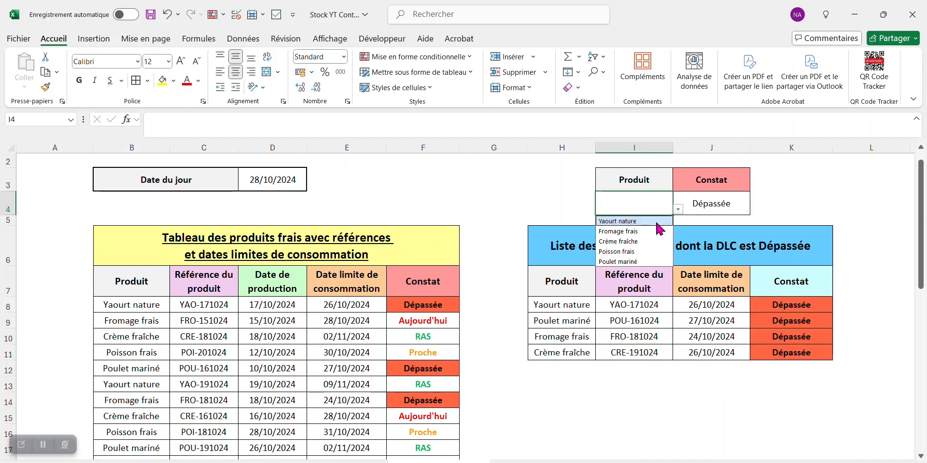
click(656, 220)
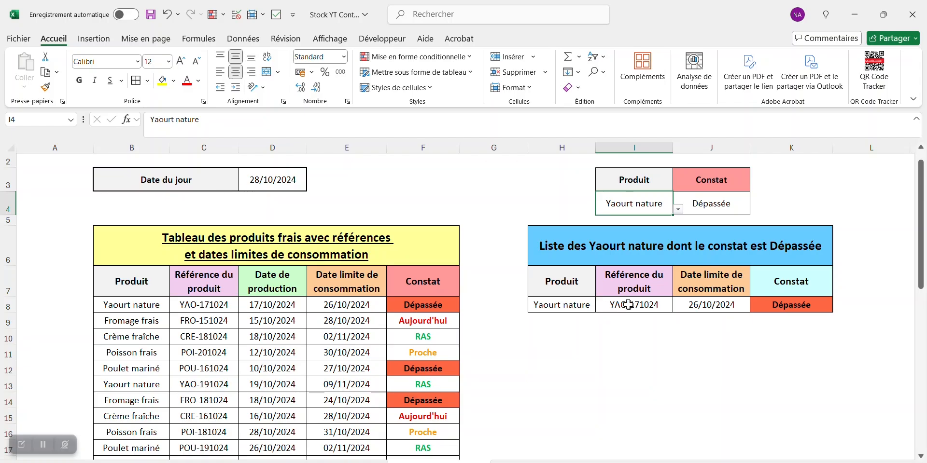
click(678, 209)
click(650, 228)
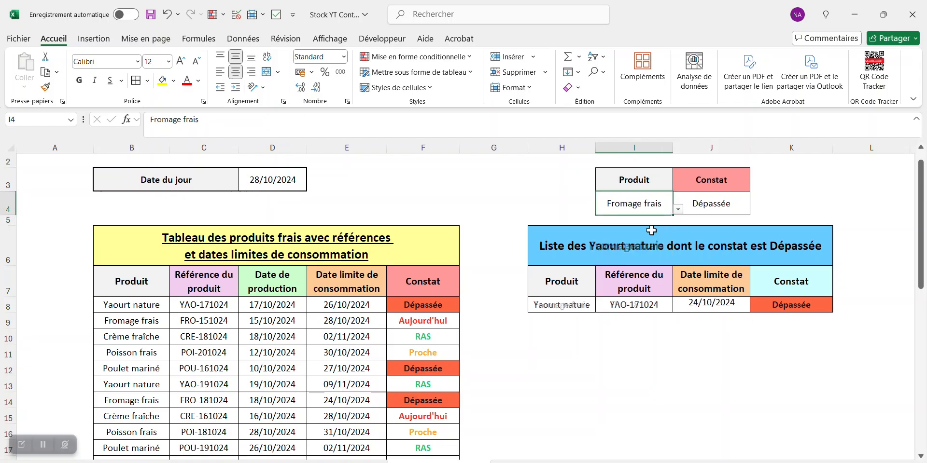
key(alt+Down)
click(649, 241)
key(alt+Down)
click(648, 250)
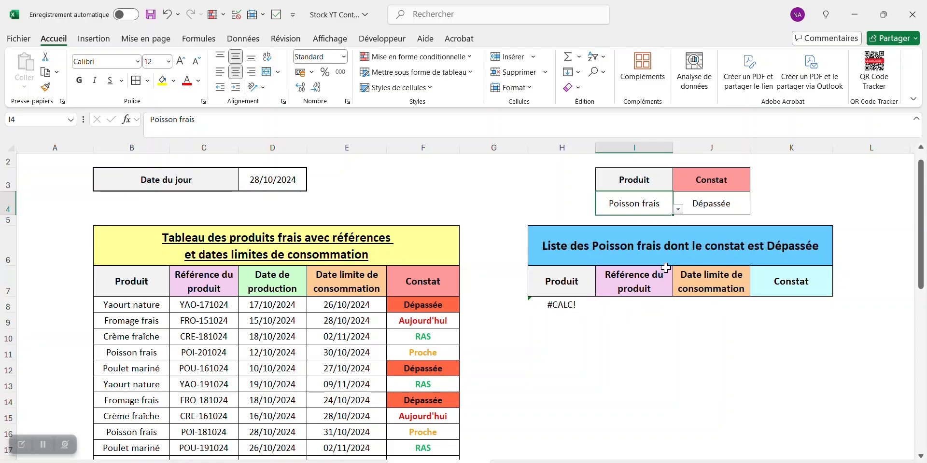
Wrap the filter formula in H8 in SIERREUR with an empty text "" as the value if error
click(577, 308)
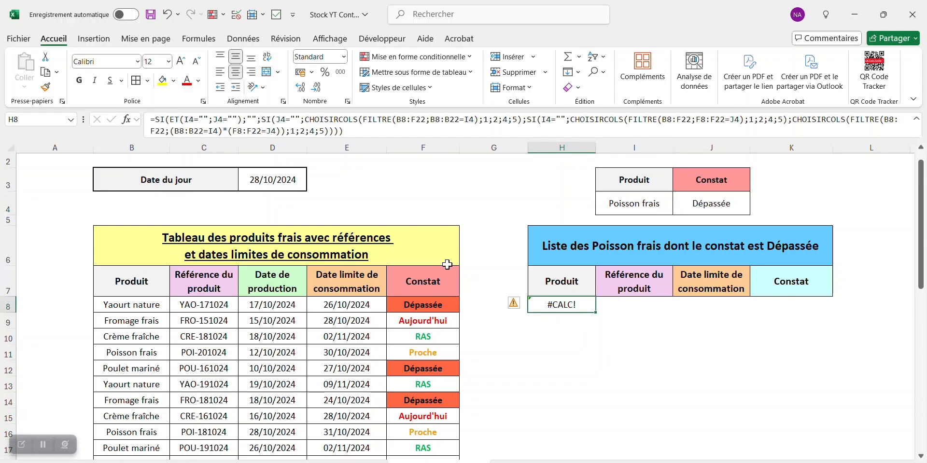
click(153, 120)
text(SIERREUR()
click(405, 132)
text())
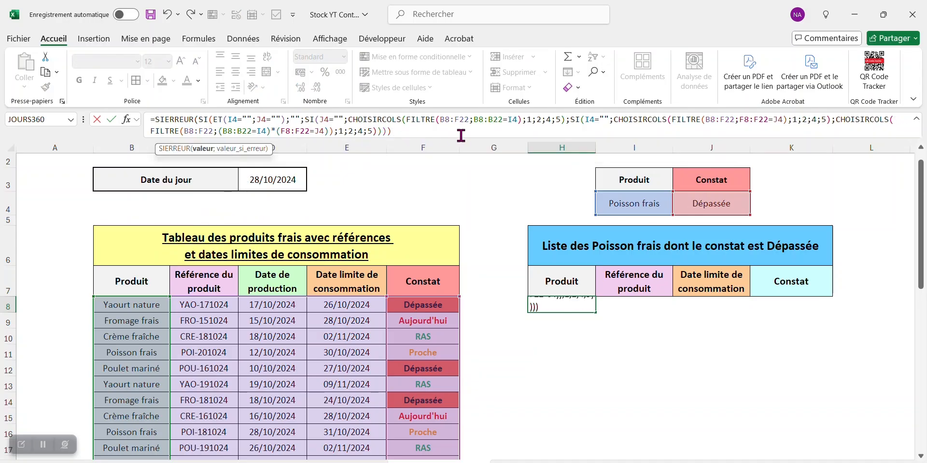
text(;)
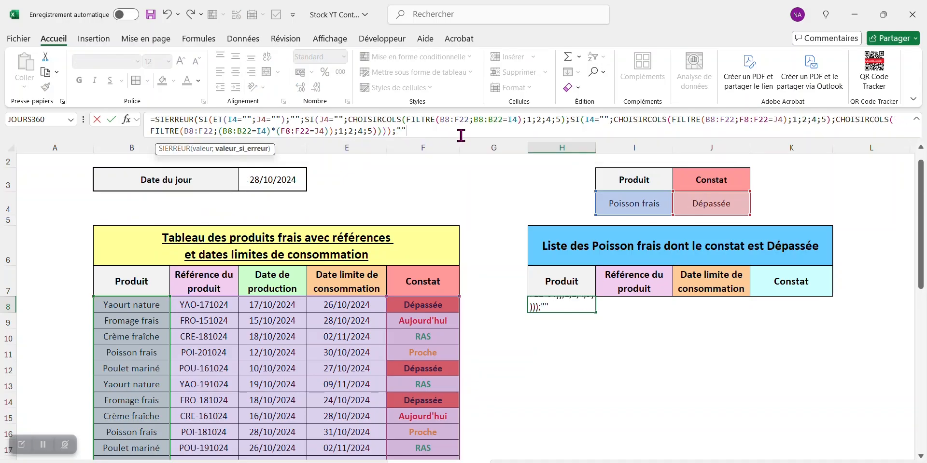
text("")
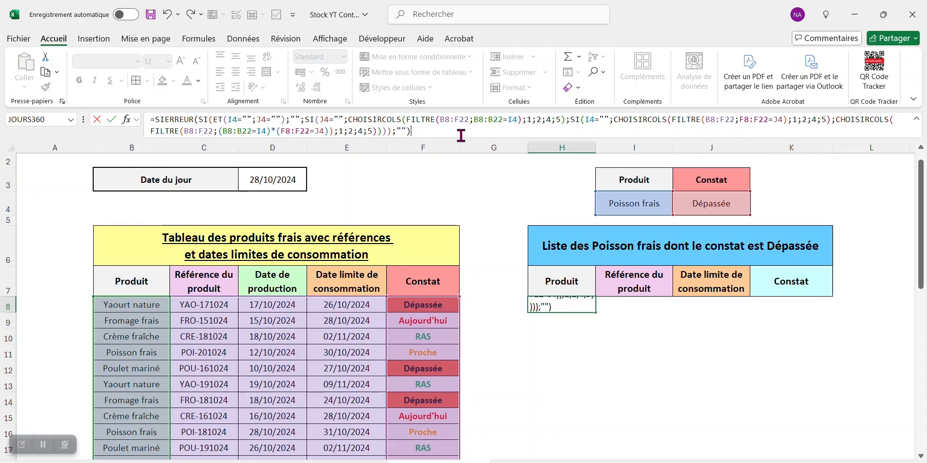
key(Return)
Set Produit to Poulet mariné and test it with Constat Dépassée and Aujourd'hui
click(669, 208)
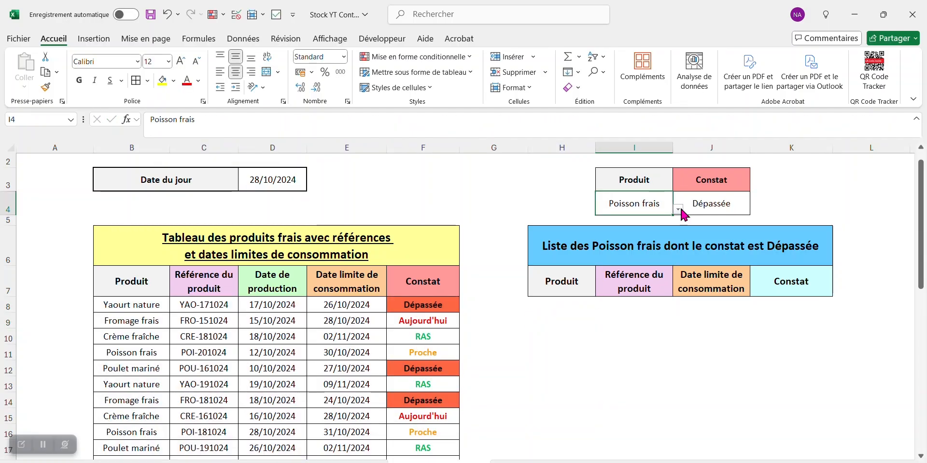
click(679, 209)
click(643, 262)
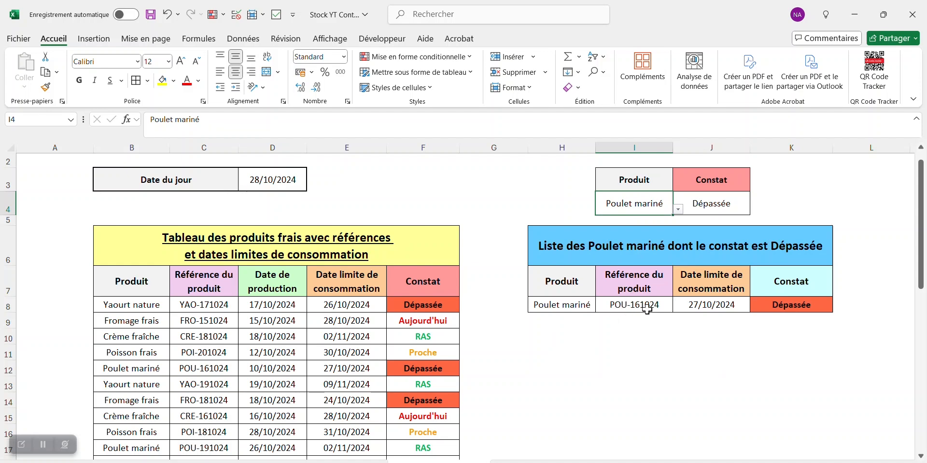
click(744, 212)
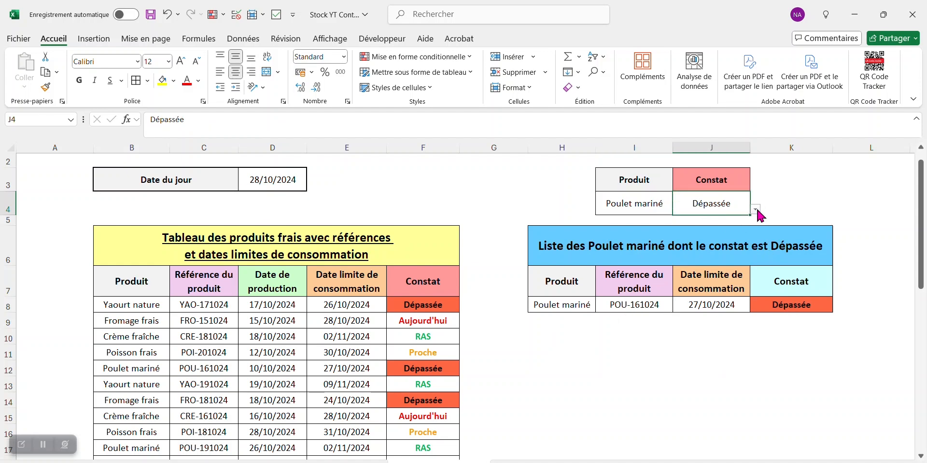
click(756, 210)
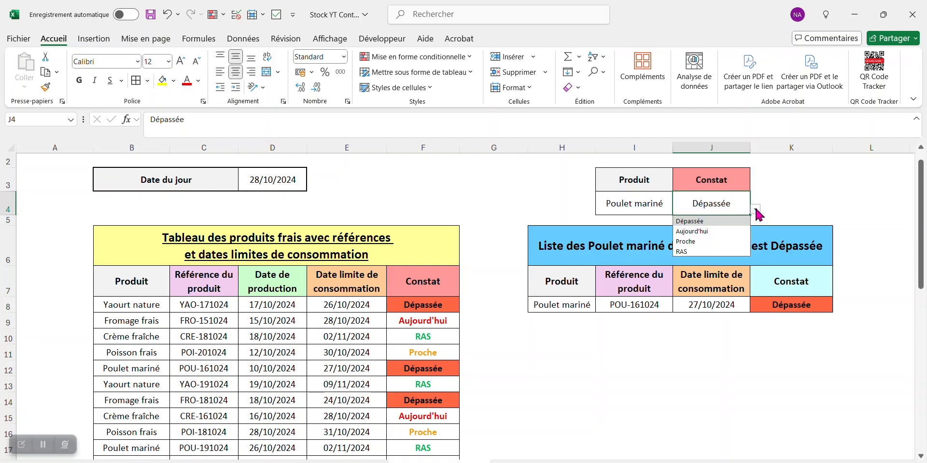
click(732, 230)
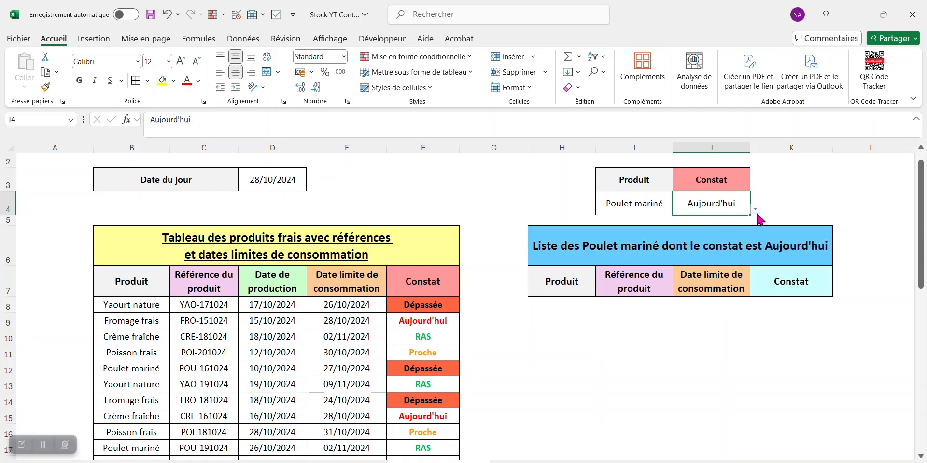
With Constat at Aujourd'hui, test Produit Yaourt nature, Fromage frais and Crème fraîche, finishing on Poulet mariné
click(655, 204)
click(678, 210)
click(660, 221)
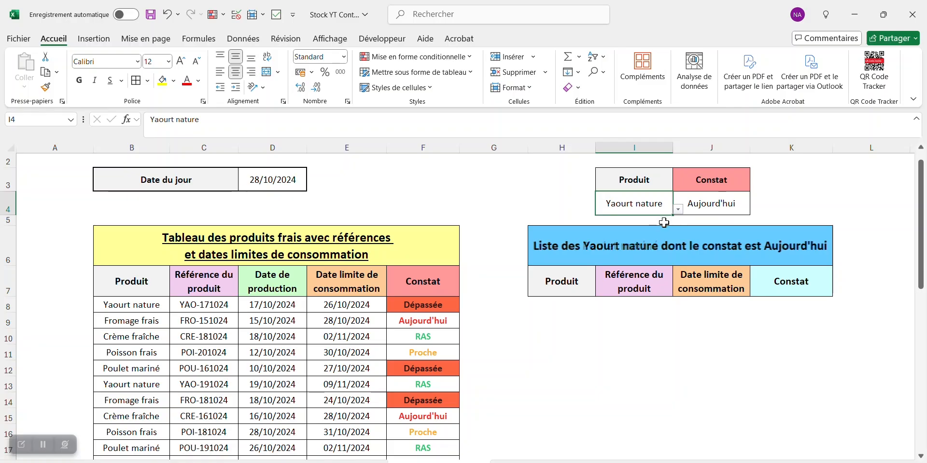
click(678, 209)
click(650, 233)
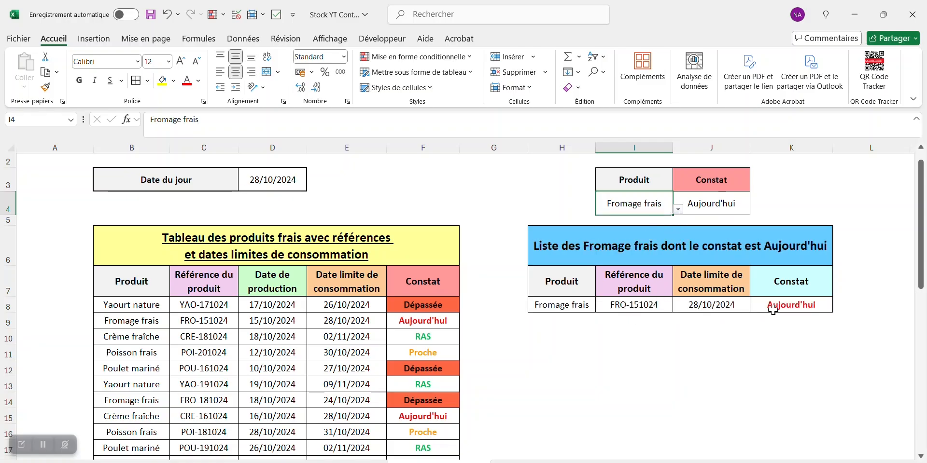
click(678, 210)
click(660, 242)
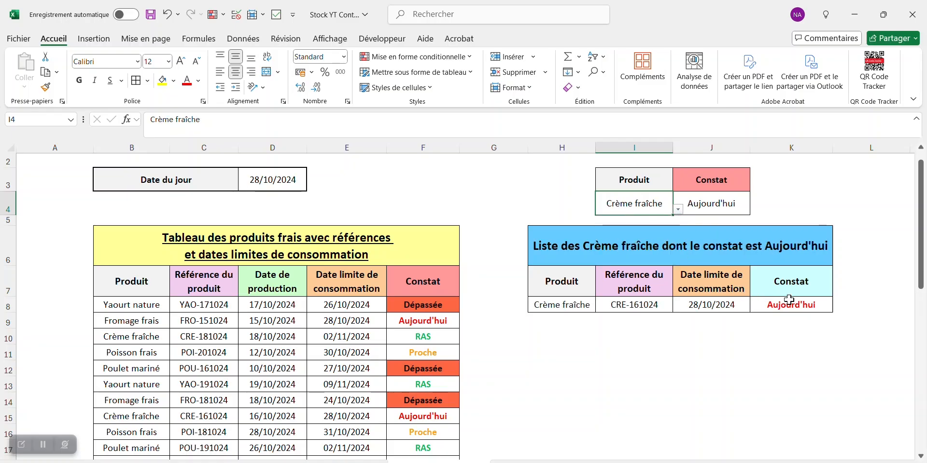
click(679, 210)
click(658, 259)
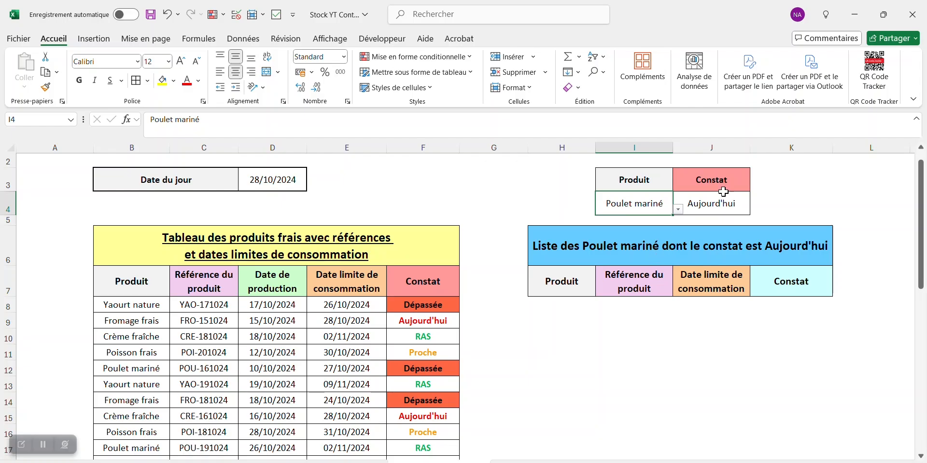
click(707, 338)
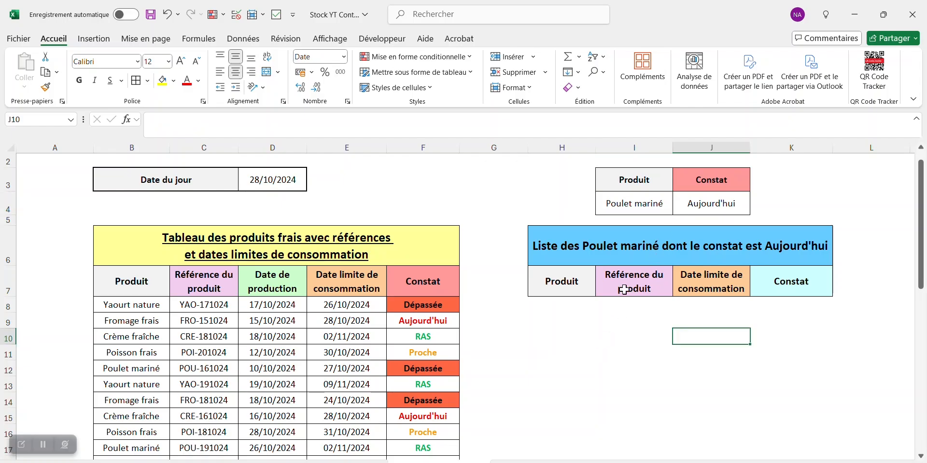
Set the Constat filter to RAS for Poulet mariné and check the title formula in H6
click(665, 255)
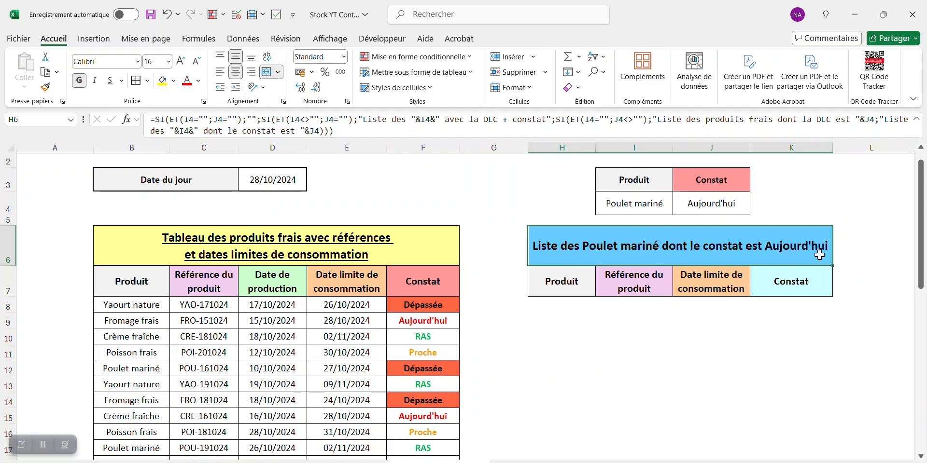
click(695, 212)
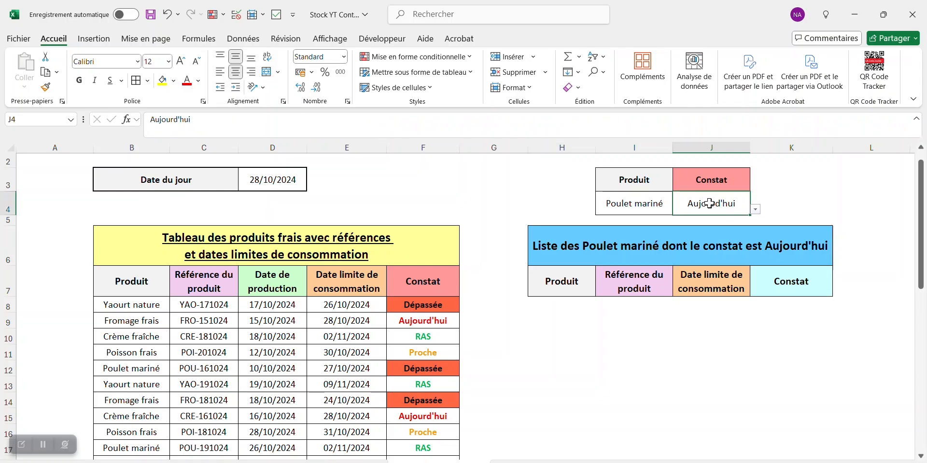
click(657, 211)
click(744, 209)
click(755, 211)
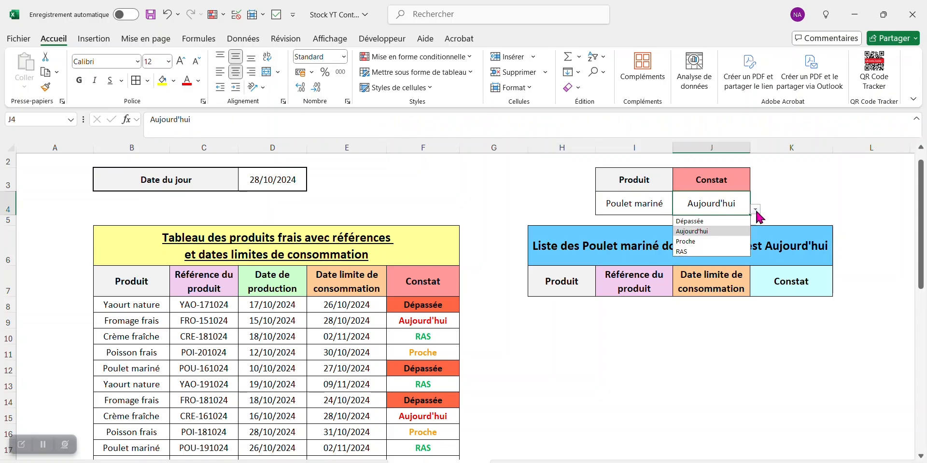
click(730, 251)
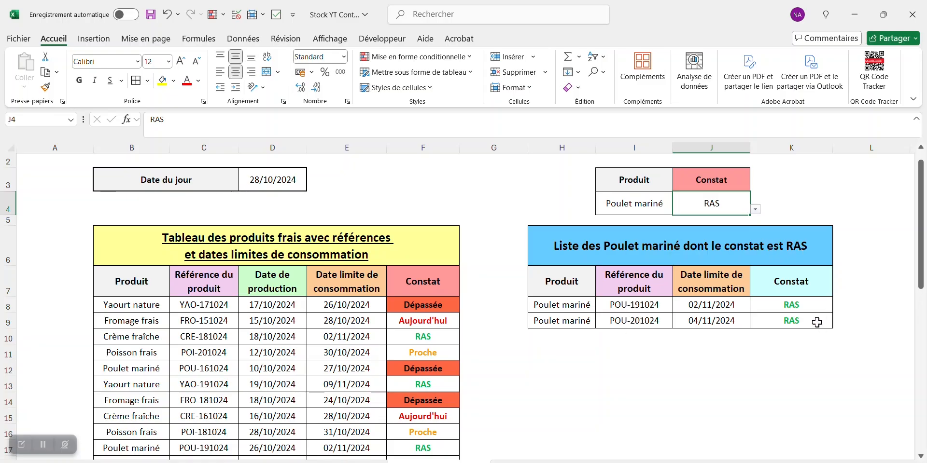
click(782, 261)
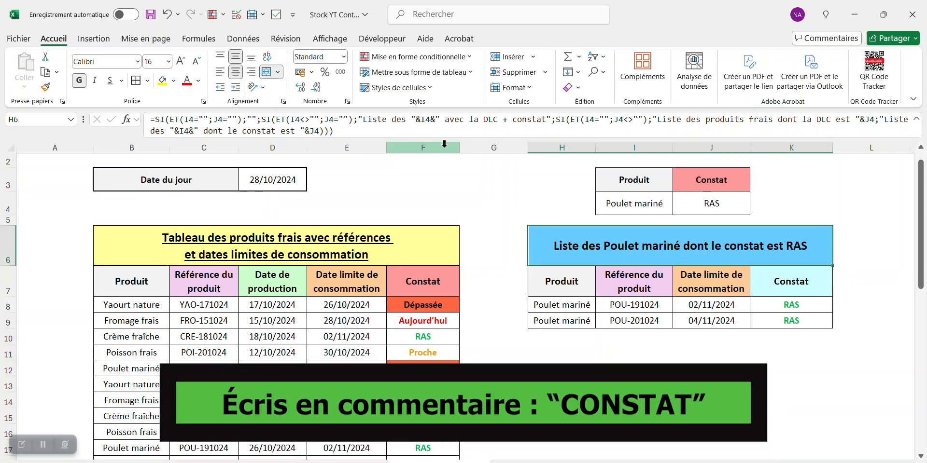